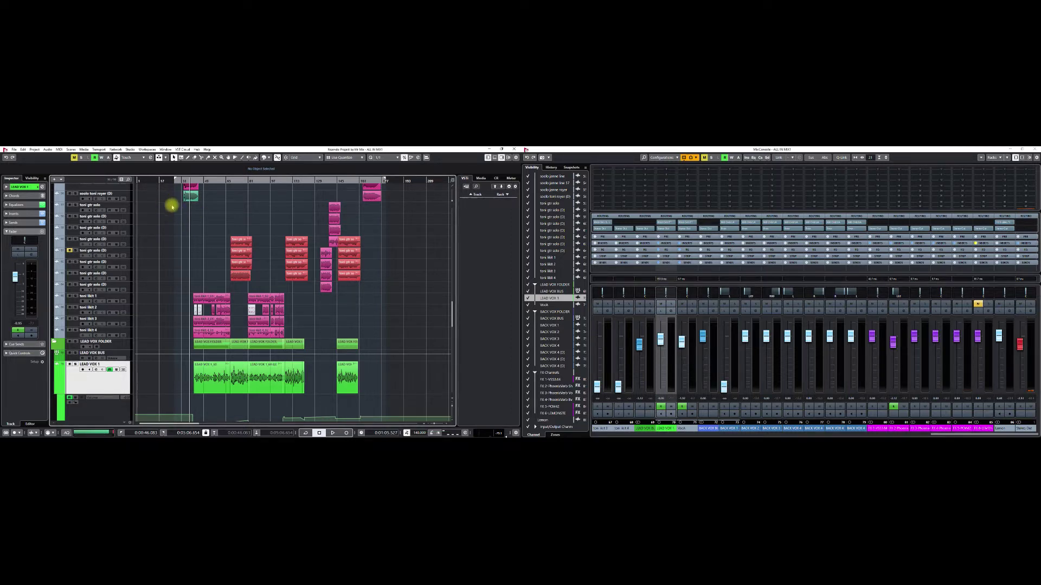
- Reduce the height of the GTR Solo group track so its volume automation takes up less space
{"action": "key", "text": "h"}
{"action": "scroll", "coordinate": [202, 268], "scroll_direction": "up", "scroll_amount": 15}
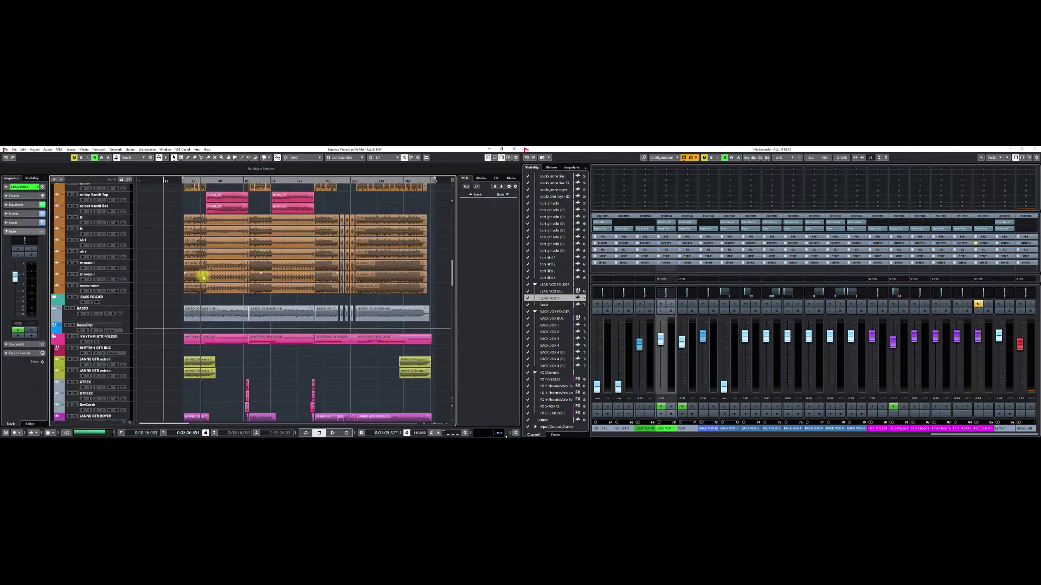
{"action": "scroll", "coordinate": [203, 277], "scroll_direction": "up", "scroll_amount": 5}
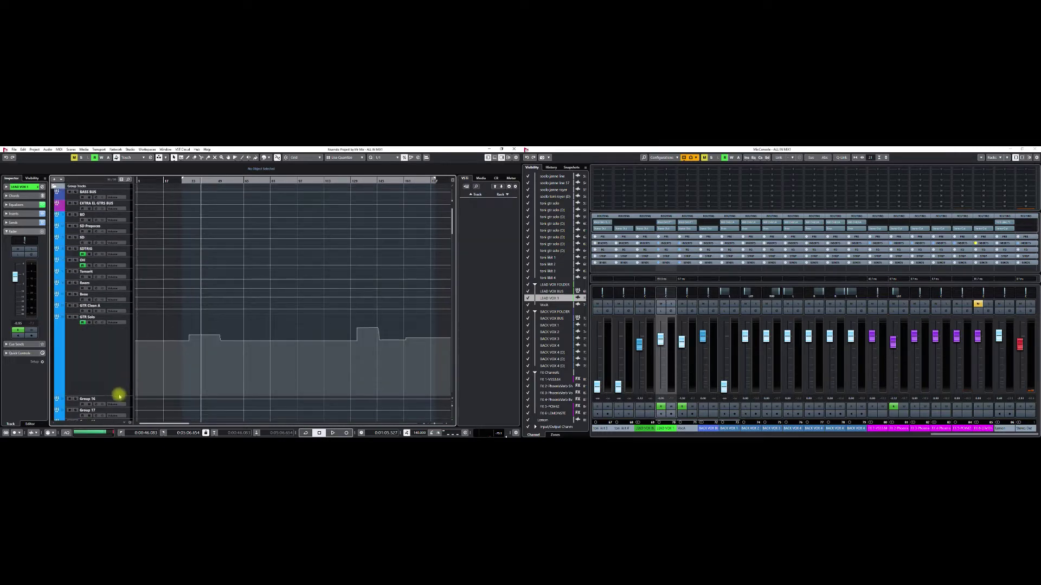
{"action": "left_click_drag", "start_coordinate": [118, 397], "coordinate": [119, 331]}
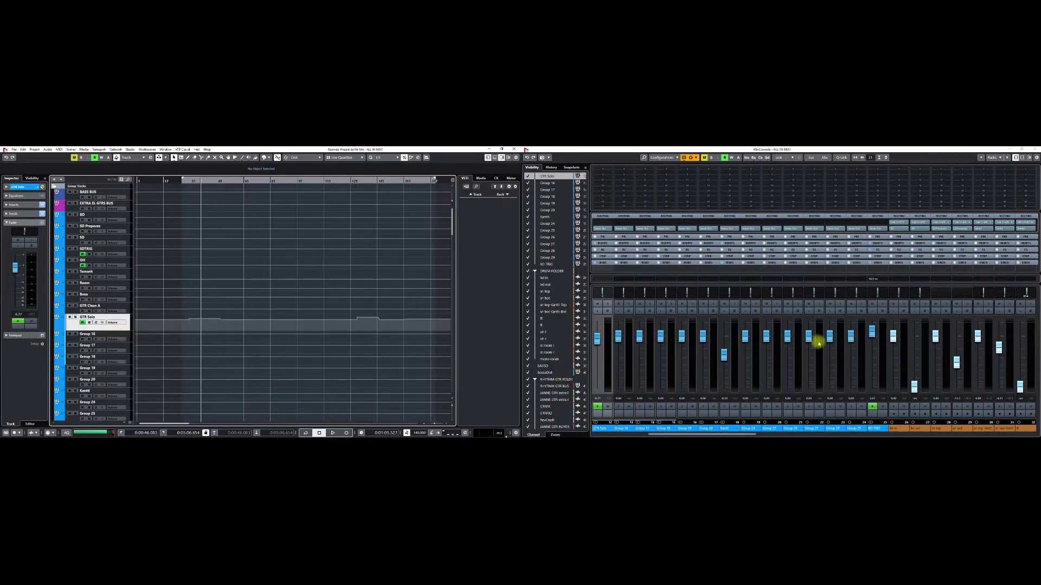
- Examine the last mixer channels and the arrangement from the group tracks to the FX channels
{"action": "left_click", "coordinate": [759, 428]}
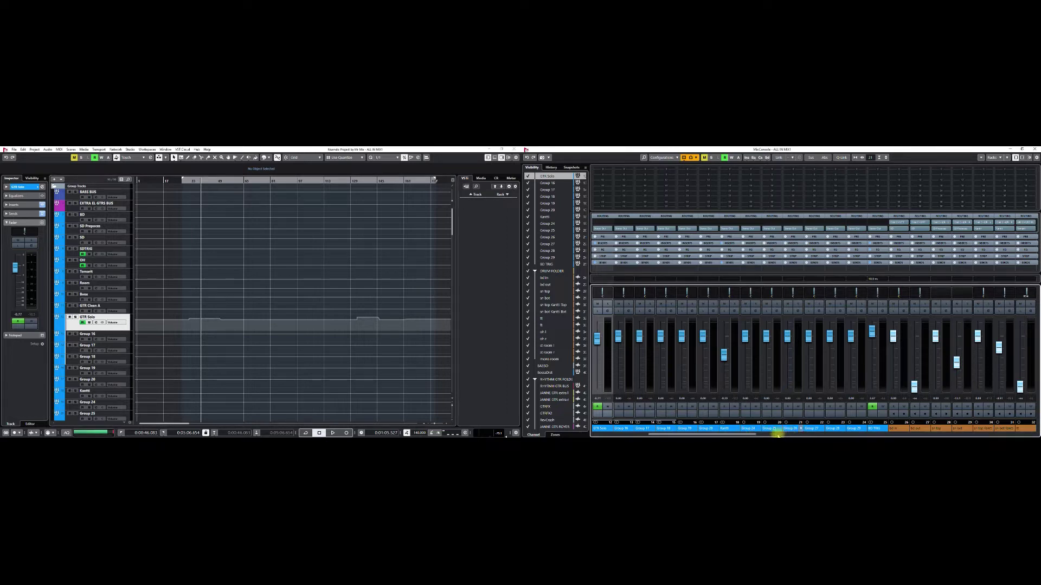
{"action": "left_click_drag", "start_coordinate": [751, 434], "coordinate": [1019, 434]}
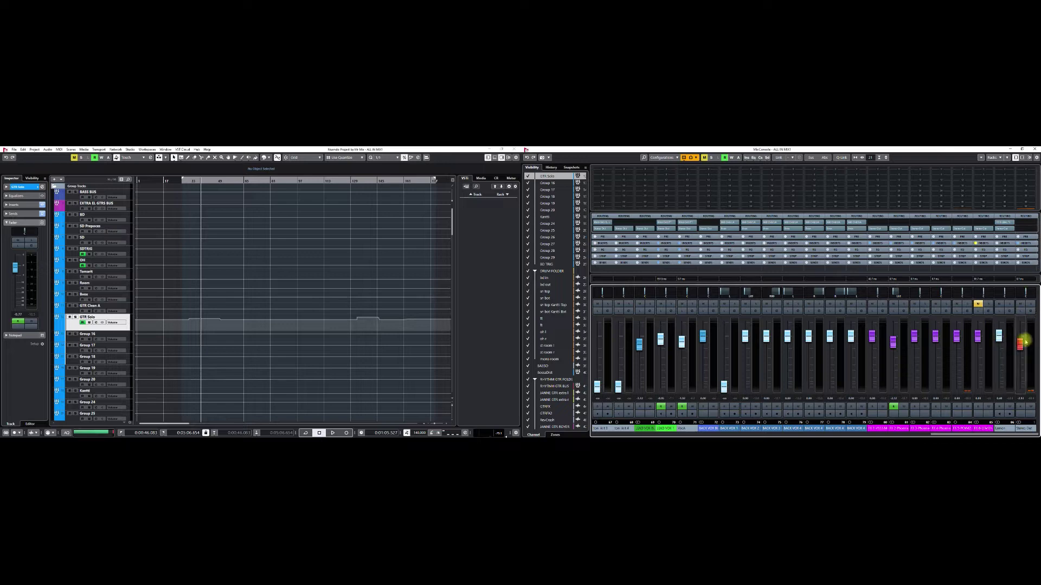
{"action": "scroll", "coordinate": [1025, 344], "scroll_direction": "up", "scroll_amount": 1}
{"action": "scroll", "coordinate": [318, 331], "scroll_direction": "down", "scroll_amount": 5}
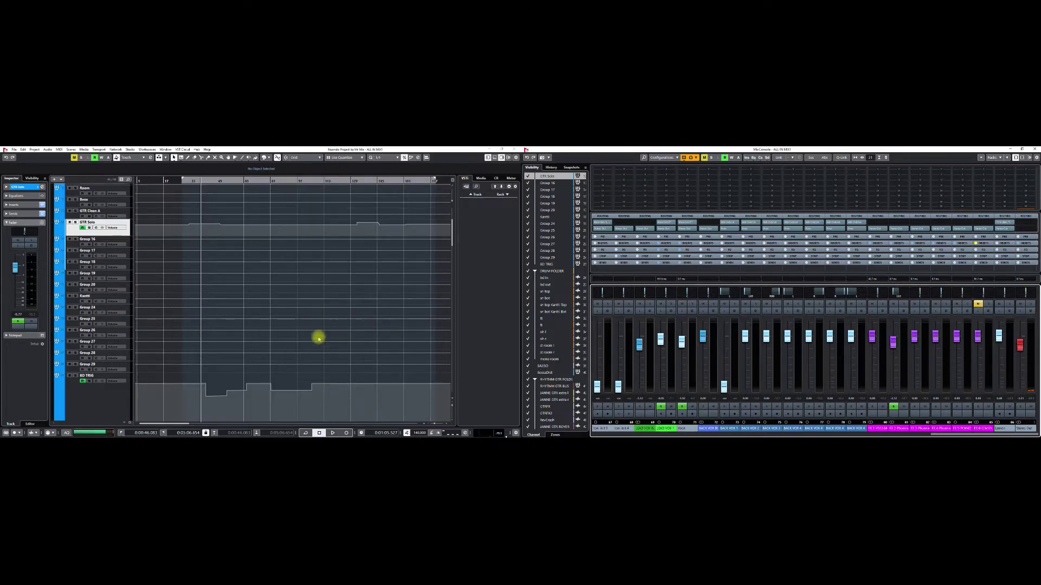
{"action": "scroll", "coordinate": [319, 339], "scroll_direction": "down", "scroll_amount": 15}
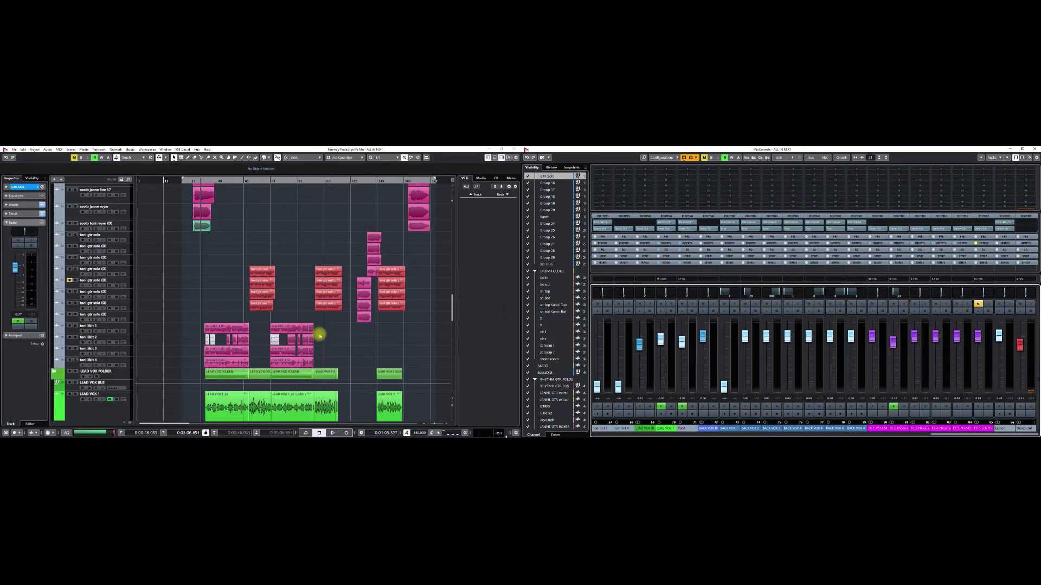
{"action": "scroll", "coordinate": [321, 332], "scroll_direction": "down", "scroll_amount": 10}
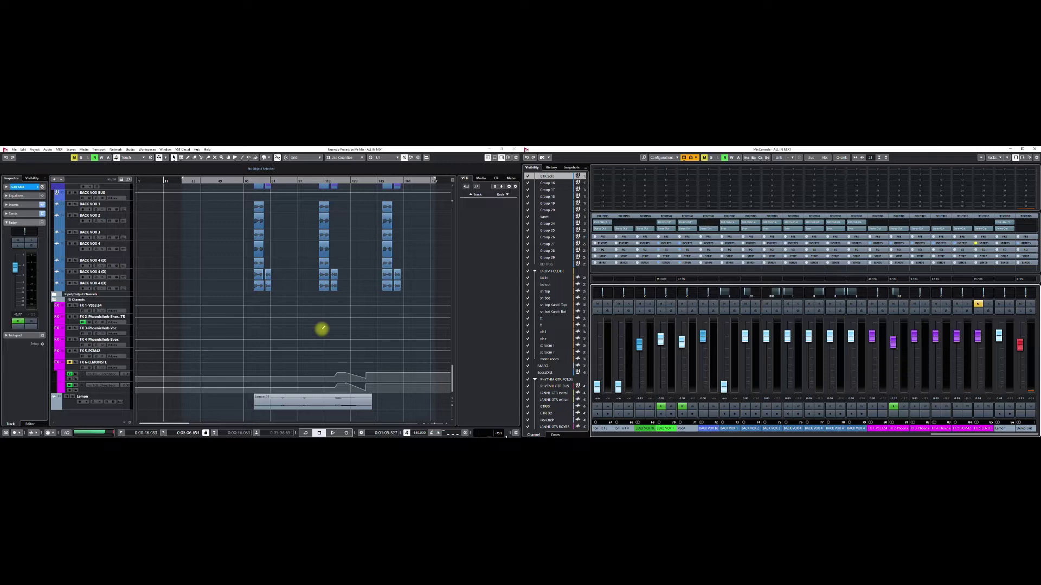
{"action": "scroll", "coordinate": [322, 329], "scroll_direction": "up", "scroll_amount": 15}
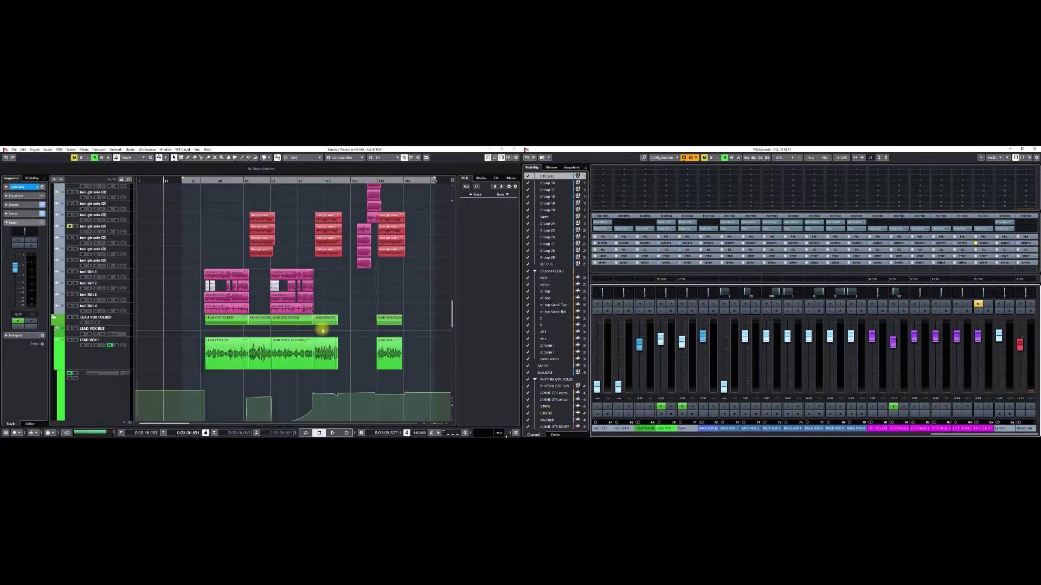
{"action": "scroll", "coordinate": [322, 330], "scroll_direction": "up", "scroll_amount": 15}
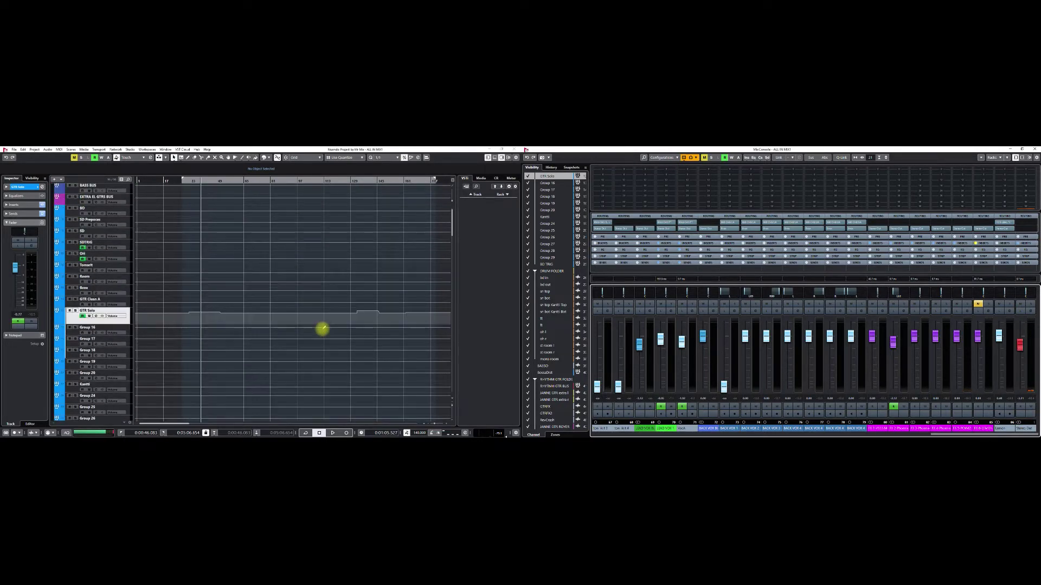
- Look over the drum, bass, guitar and backing vocal tracks in the arrangement
{"action": "scroll", "coordinate": [323, 330], "scroll_direction": "down", "scroll_amount": 12}
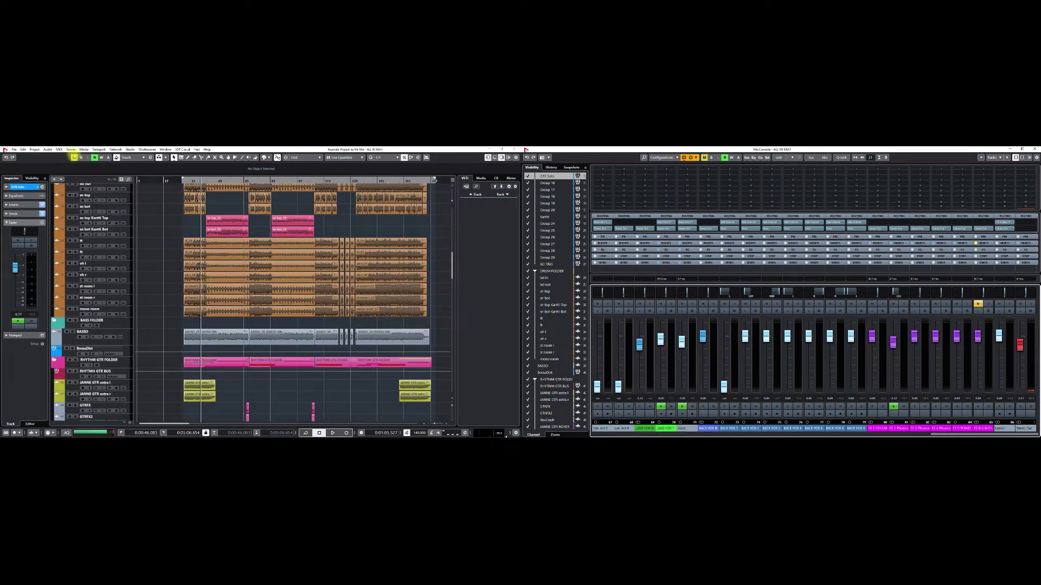
{"action": "scroll", "coordinate": [150, 273], "scroll_direction": "down", "scroll_amount": 4}
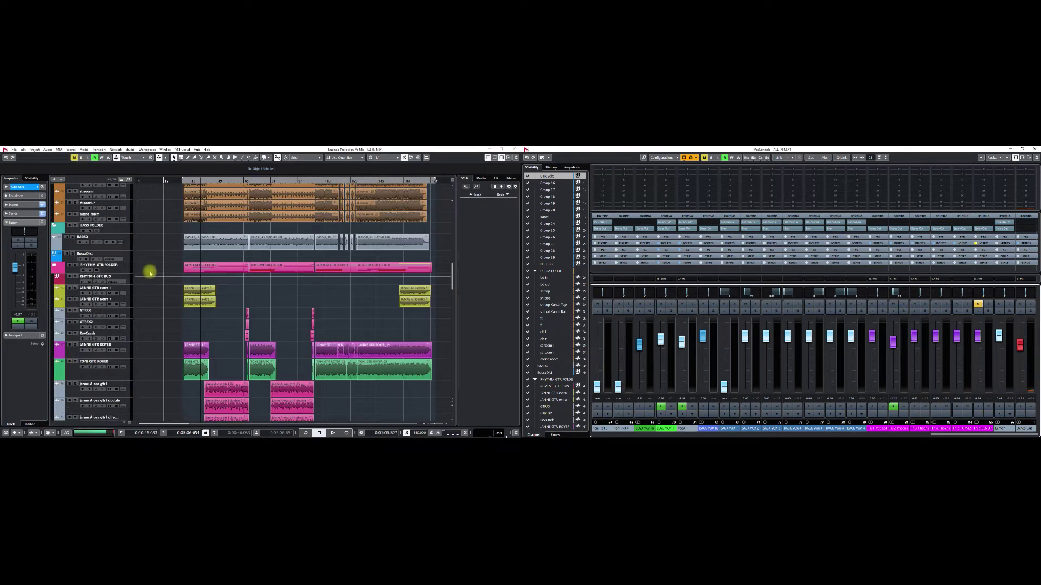
{"action": "scroll", "coordinate": [150, 272], "scroll_direction": "down", "scroll_amount": 10}
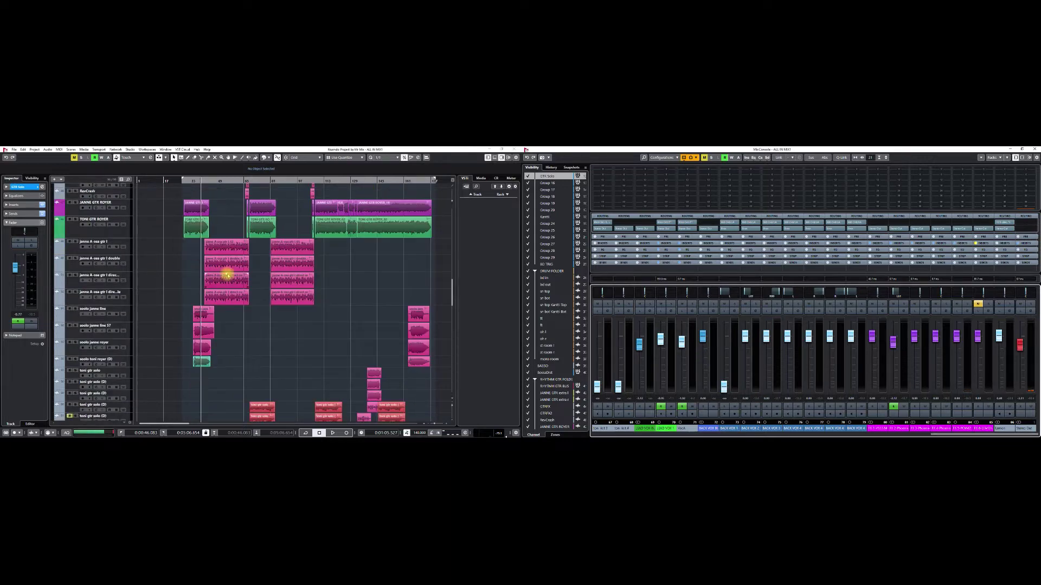
{"action": "scroll", "coordinate": [228, 282], "scroll_direction": "down", "scroll_amount": 5}
{"action": "scroll", "coordinate": [228, 282], "scroll_direction": "up", "scroll_amount": 15}
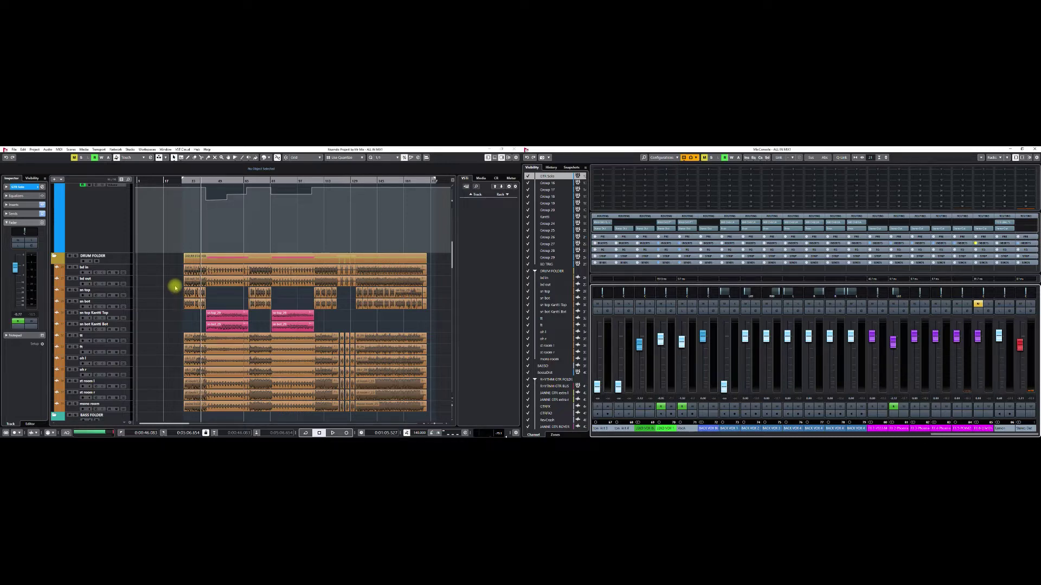
{"action": "scroll", "coordinate": [175, 288], "scroll_direction": "down", "scroll_amount": 5}
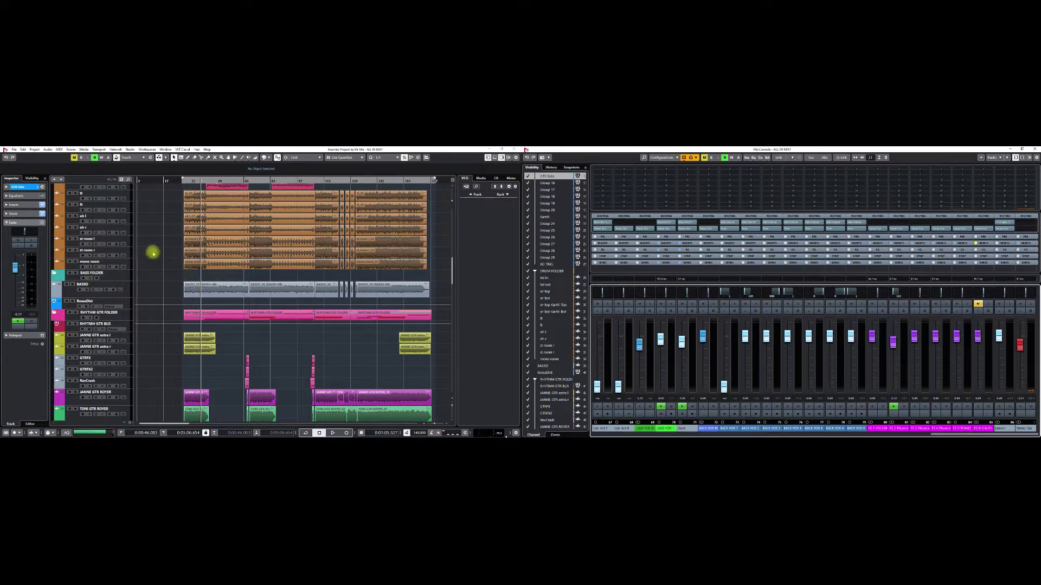
{"action": "scroll", "coordinate": [157, 253], "scroll_direction": "down", "scroll_amount": 10}
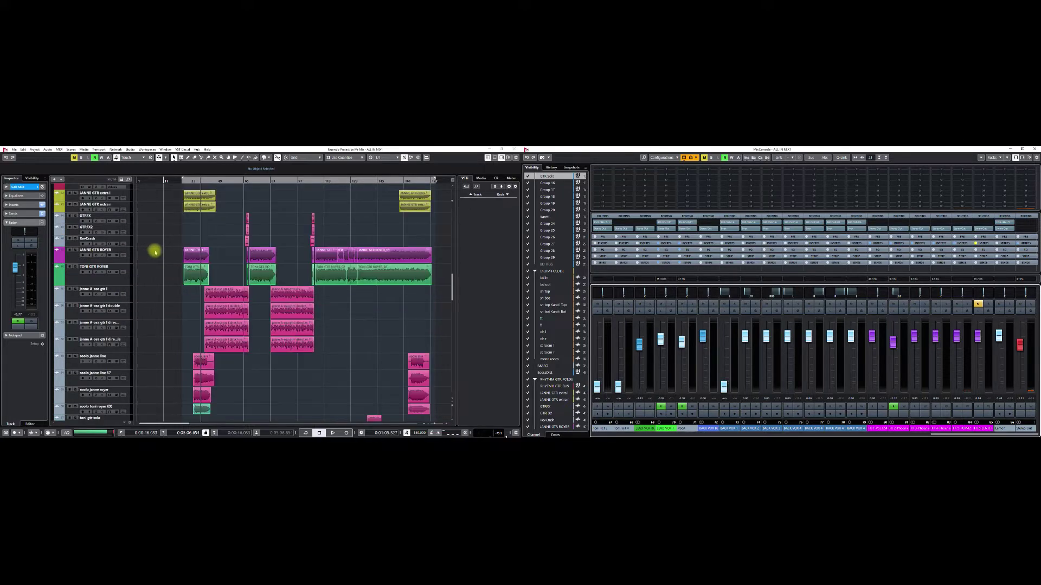
{"action": "scroll", "coordinate": [162, 251], "scroll_direction": "down", "scroll_amount": 5}
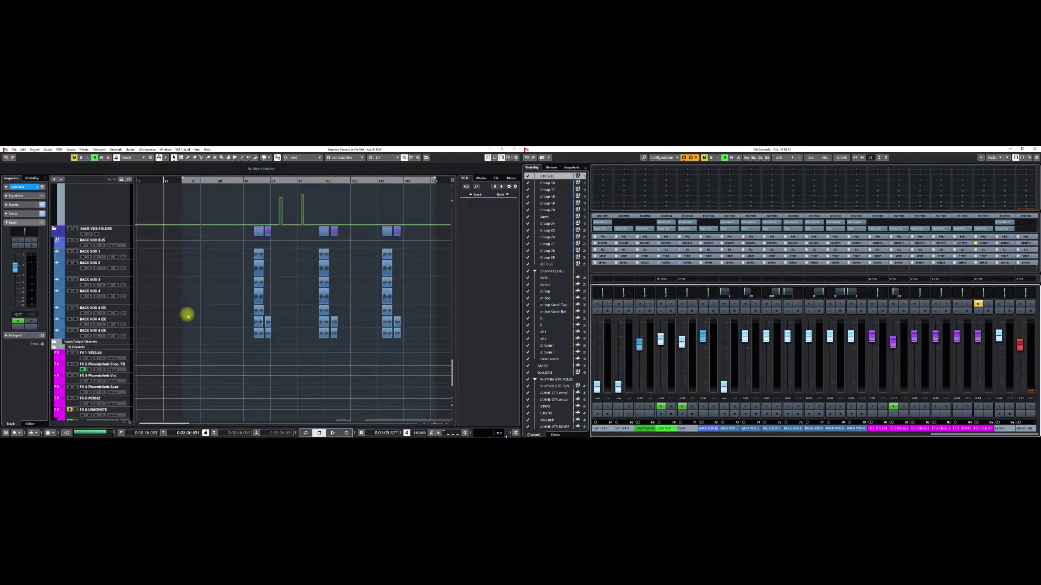
- Reduce the height of the BD TRIG group track directly above the drum folder
{"action": "scroll", "coordinate": [174, 314], "scroll_direction": "up", "scroll_amount": 3}
{"action": "scroll", "coordinate": [176, 315], "scroll_direction": "up", "scroll_amount": 10}
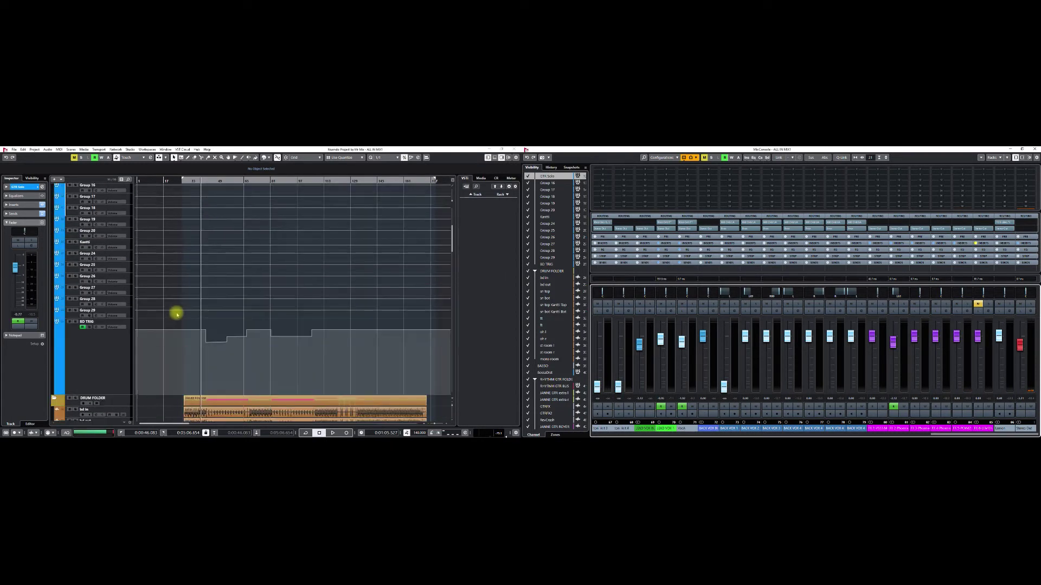
{"action": "scroll", "coordinate": [176, 314], "scroll_direction": "up", "scroll_amount": 5}
{"action": "scroll", "coordinate": [176, 315], "scroll_direction": "down", "scroll_amount": 8}
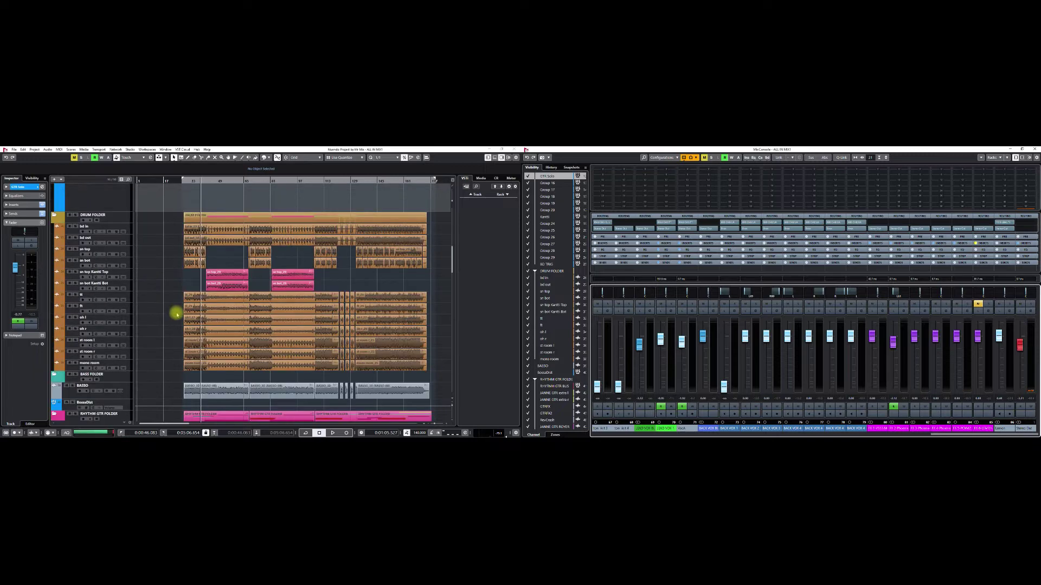
{"action": "scroll", "coordinate": [173, 312], "scroll_direction": "up", "scroll_amount": 2}
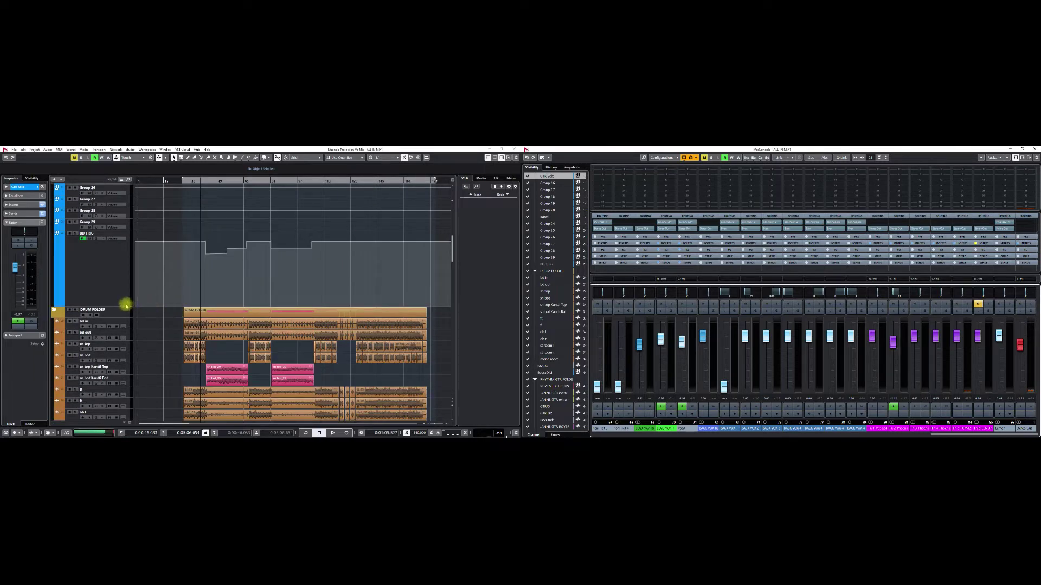
{"action": "left_click_drag", "start_coordinate": [123, 308], "coordinate": [117, 245]}
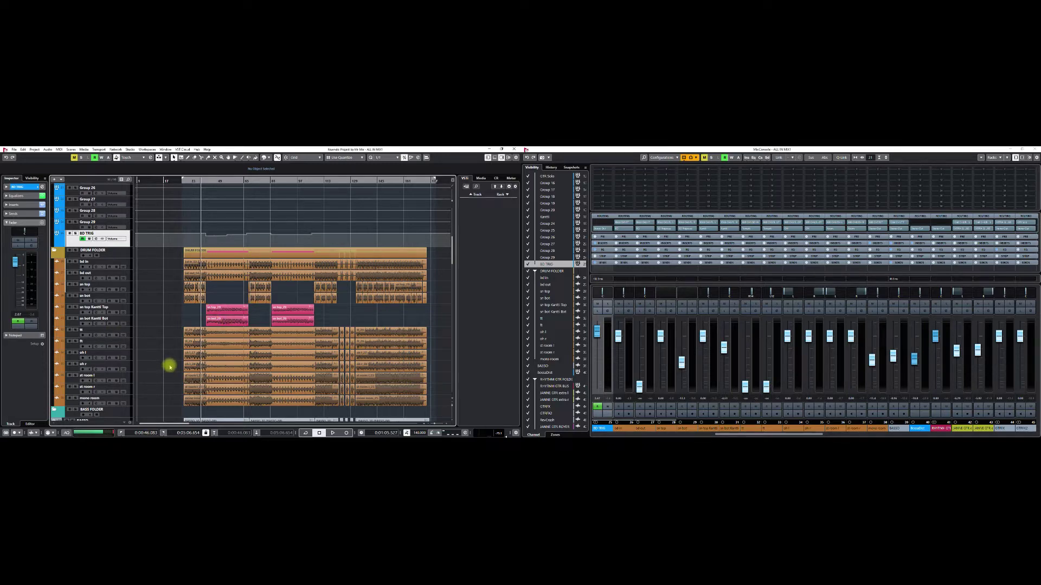
- Review all tracks from the group channels to the FX channels and return to the drum folder
{"action": "scroll", "coordinate": [168, 369], "scroll_direction": "up", "scroll_amount": 10}
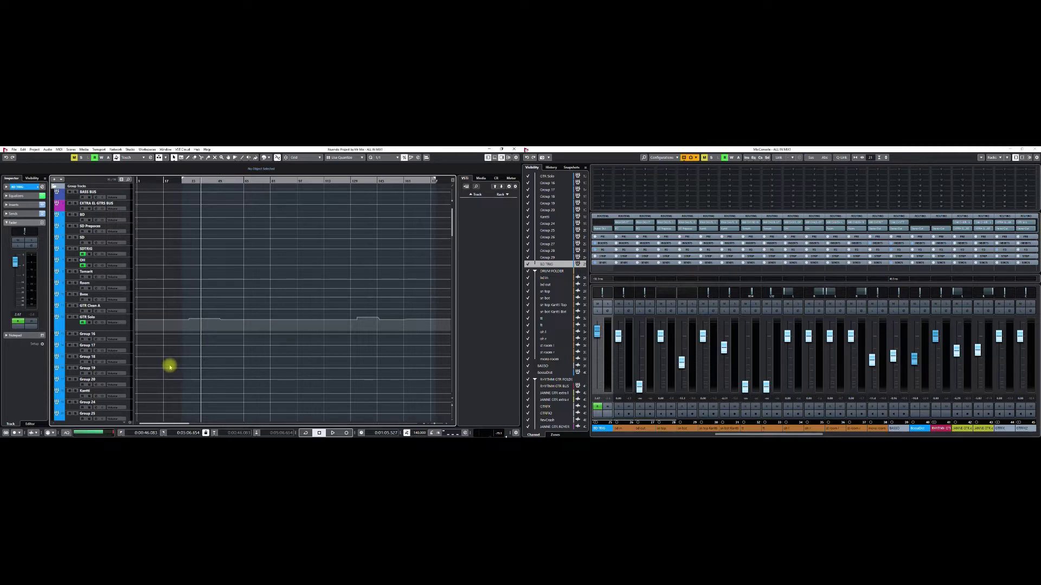
{"action": "scroll", "coordinate": [170, 367], "scroll_direction": "down", "scroll_amount": 5}
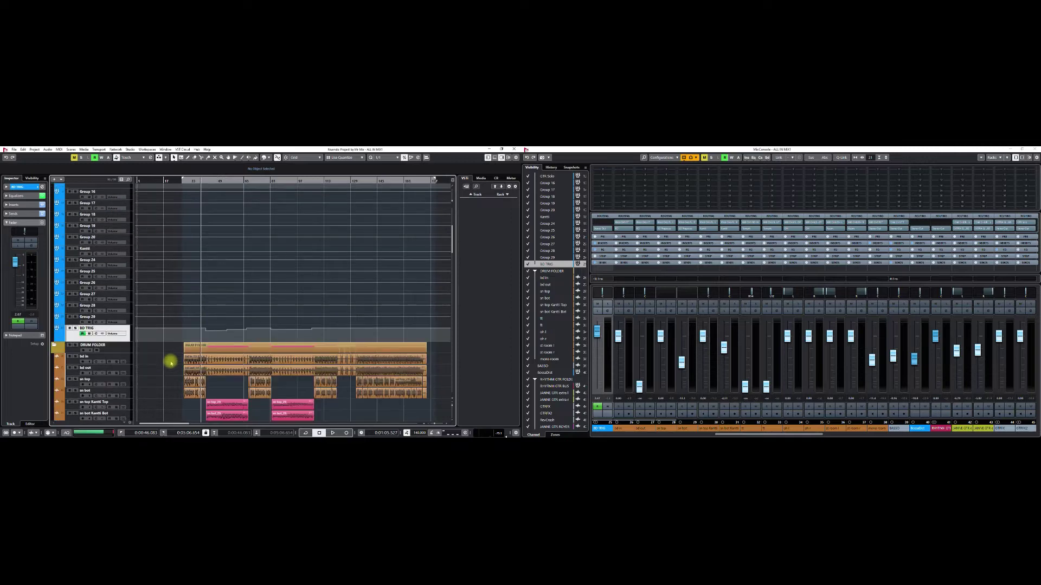
{"action": "scroll", "coordinate": [170, 362], "scroll_direction": "down", "scroll_amount": 15}
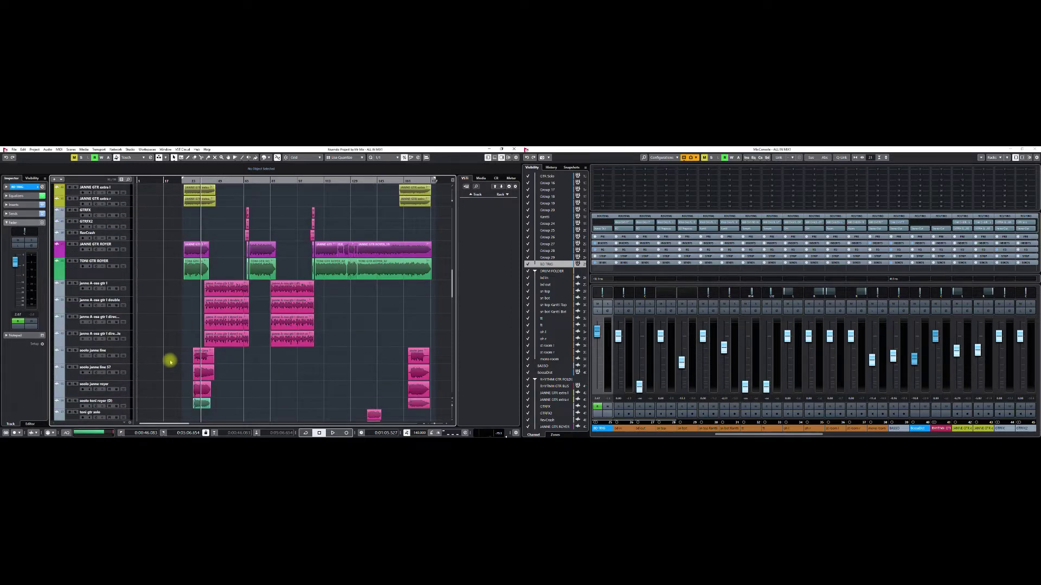
{"action": "scroll", "coordinate": [170, 363], "scroll_direction": "down", "scroll_amount": 15}
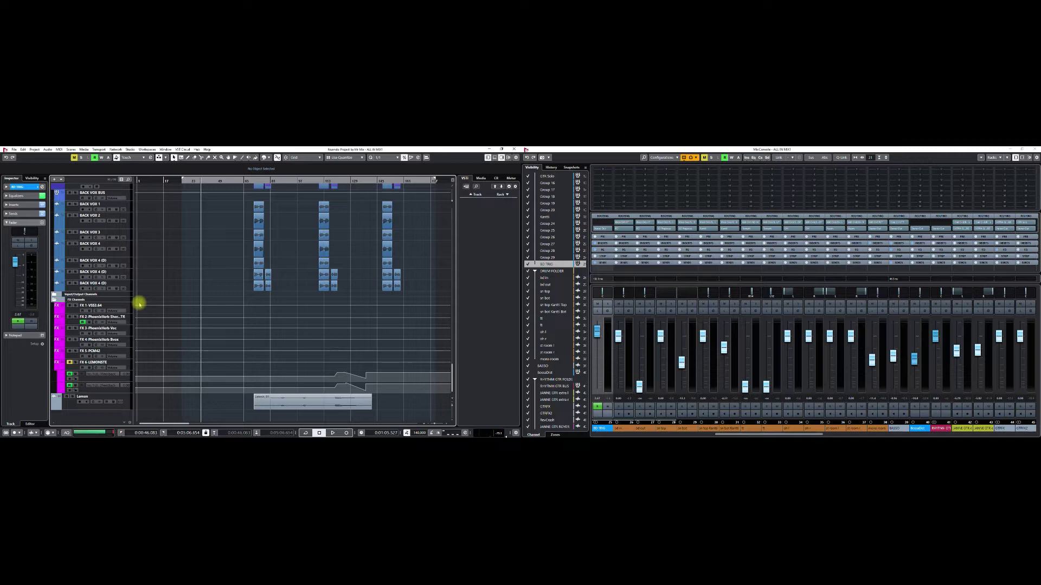
{"action": "scroll", "coordinate": [155, 297], "scroll_direction": "up", "scroll_amount": 10}
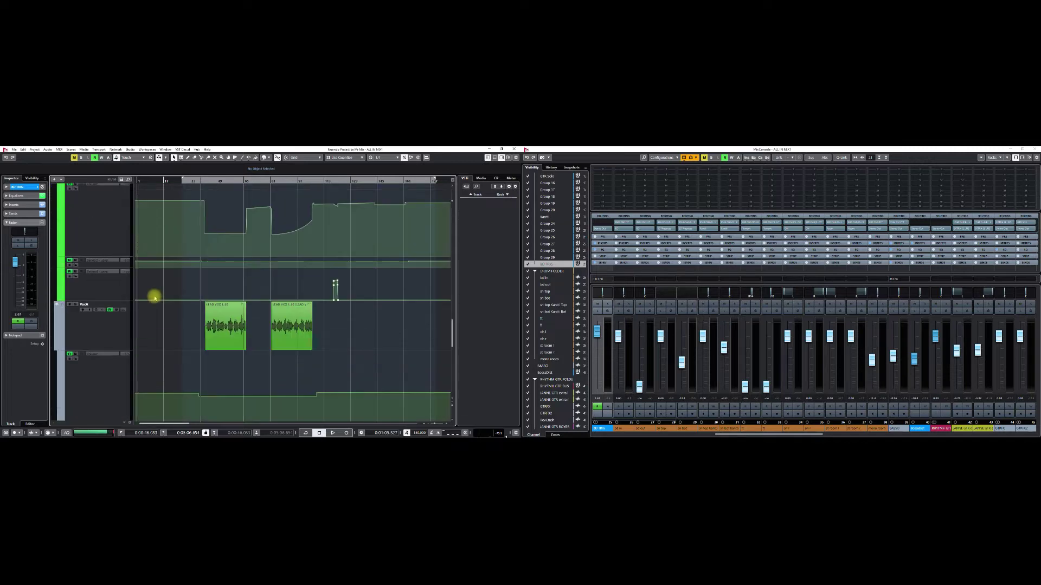
{"action": "scroll", "coordinate": [155, 296], "scroll_direction": "up", "scroll_amount": 15}
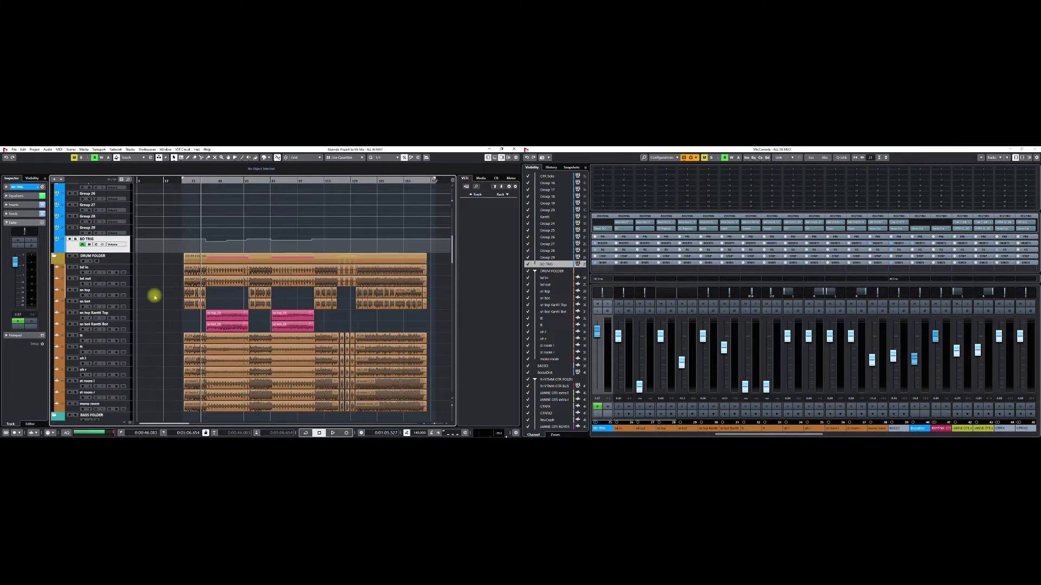
- Zoom in on a drum hit to compare its onset across the drum tracks, and return to the overview
{"action": "scroll", "coordinate": [156, 294], "scroll_direction": "down", "scroll_amount": 3}
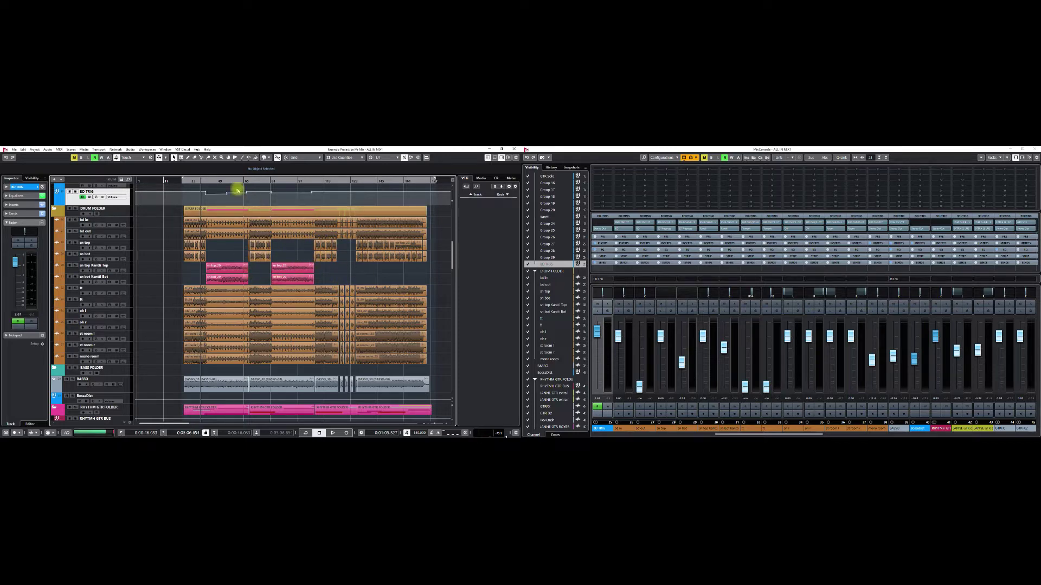
{"action": "left_click_drag", "start_coordinate": [207, 181], "coordinate": [421, 217]}
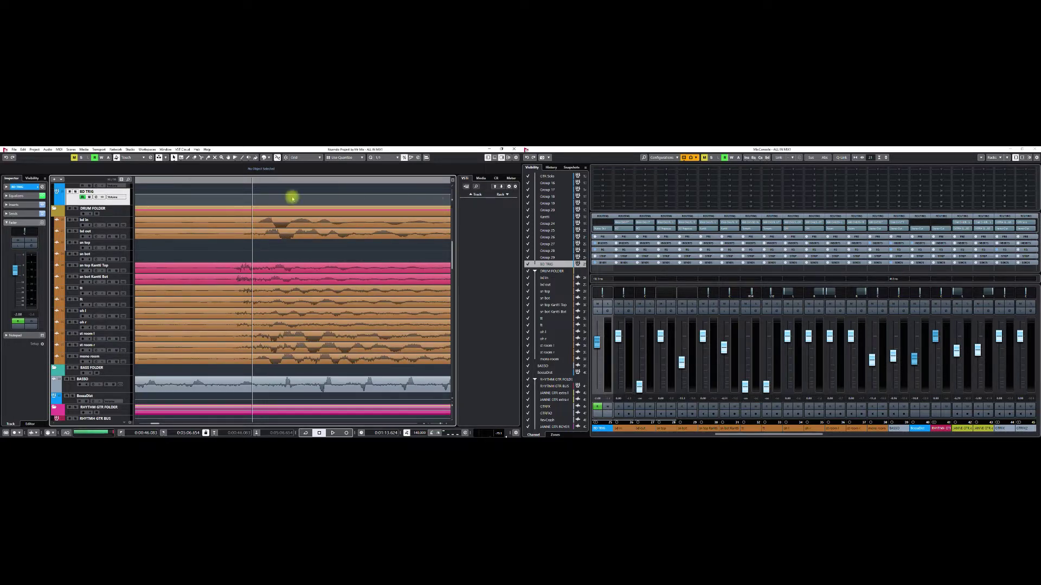
{"action": "left_click", "coordinate": [260, 180]}
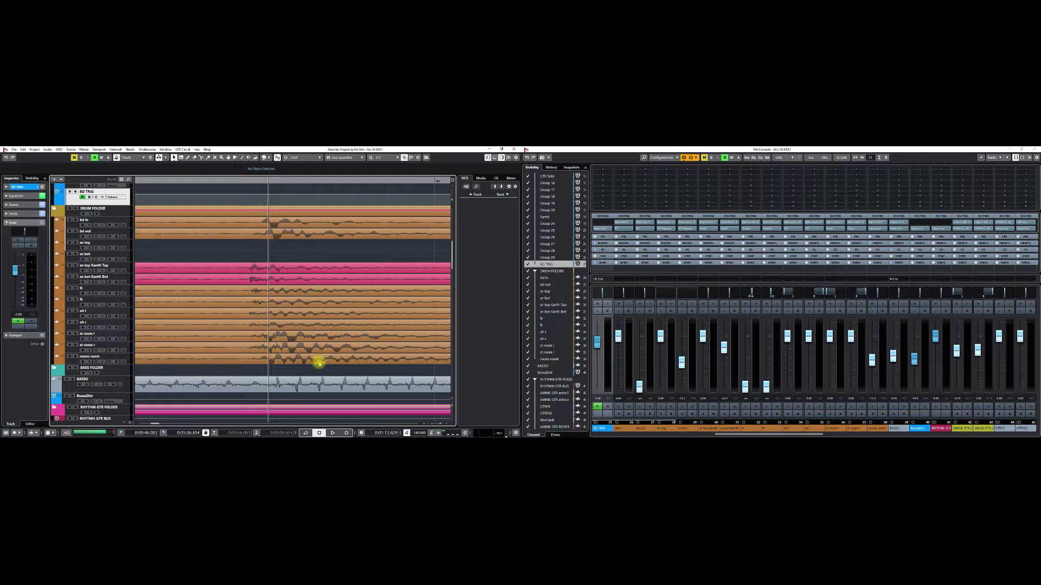
{"action": "left_click_drag", "start_coordinate": [269, 184], "coordinate": [263, 184]}
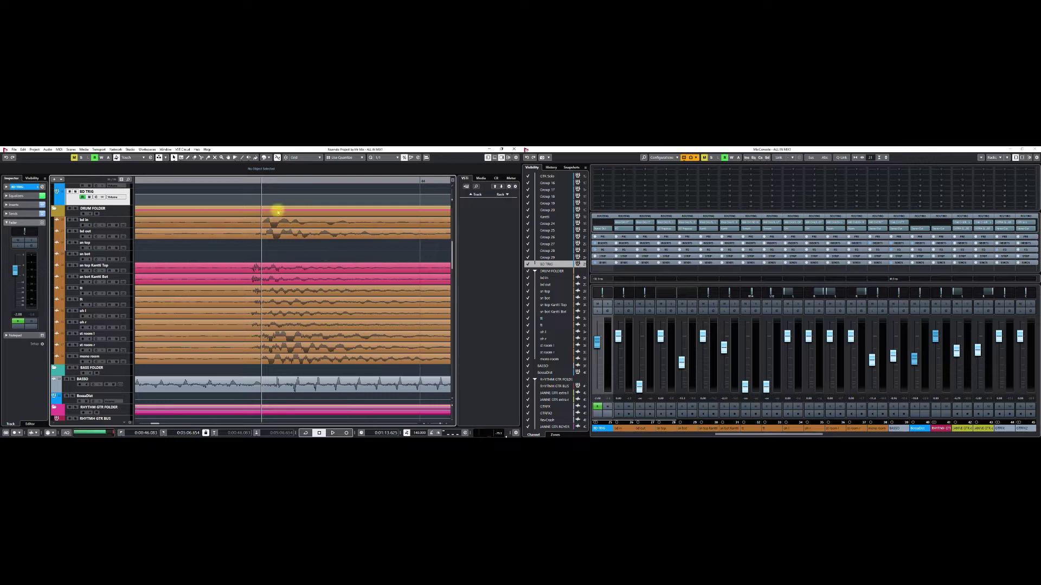
{"action": "left_click_drag", "start_coordinate": [260, 184], "coordinate": [196, 174]}
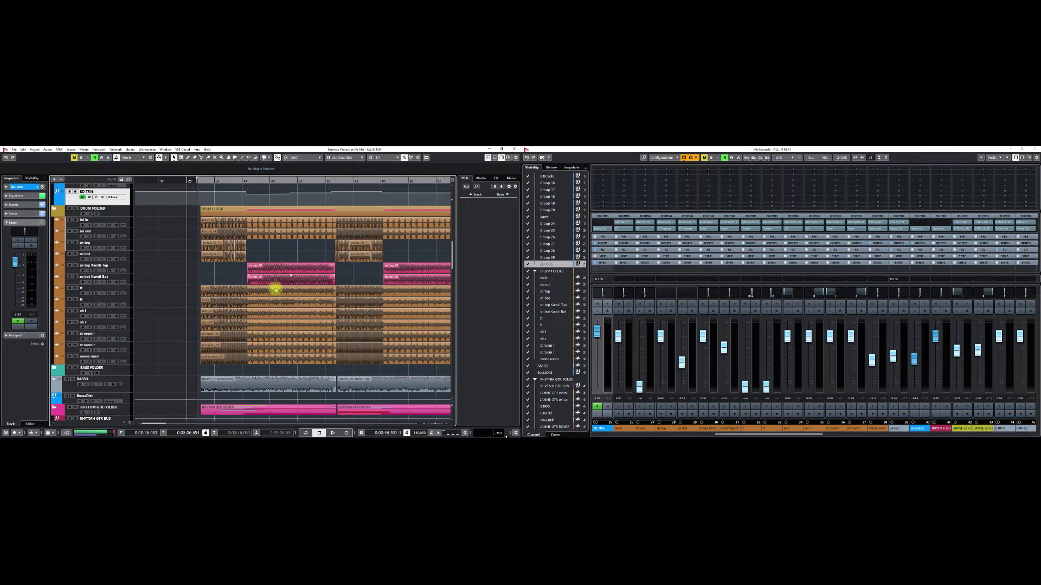
- Select the BASSO track and look over the guitar tracks below it
{"action": "scroll", "coordinate": [277, 288], "scroll_direction": "down", "scroll_amount": 5}
{"action": "left_click", "coordinate": [68, 288]}
{"action": "scroll", "coordinate": [254, 293], "scroll_direction": "up", "scroll_amount": 3}
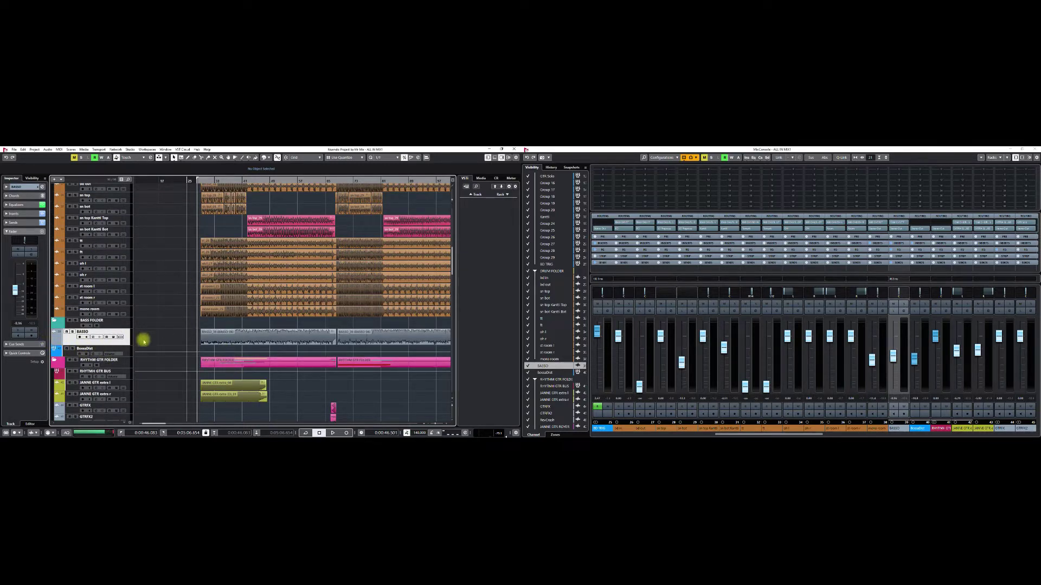
{"action": "scroll", "coordinate": [292, 360], "scroll_direction": "down", "scroll_amount": 8}
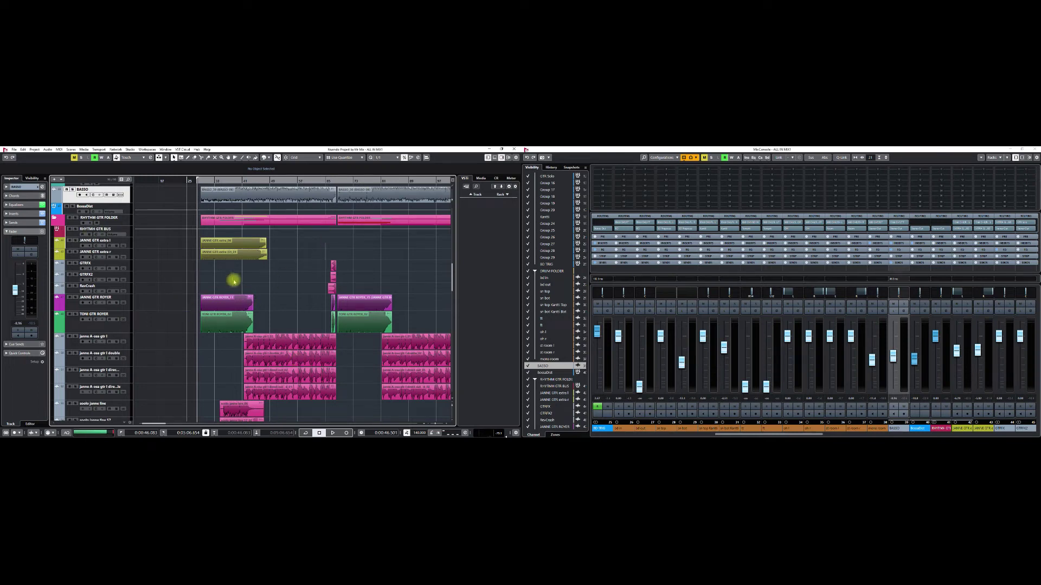
{"action": "scroll", "coordinate": [179, 280], "scroll_direction": "down", "scroll_amount": 2}
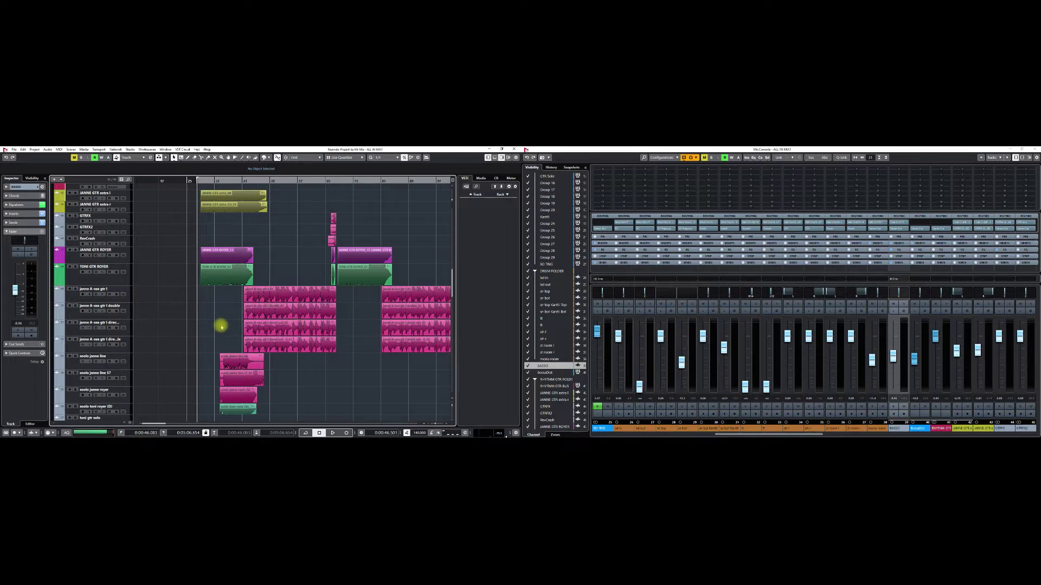
- Review the remaining guitar, lead vocal, backing vocal and FX tracks and return to the drum folder
{"action": "scroll", "coordinate": [221, 326], "scroll_direction": "down", "scroll_amount": 1}
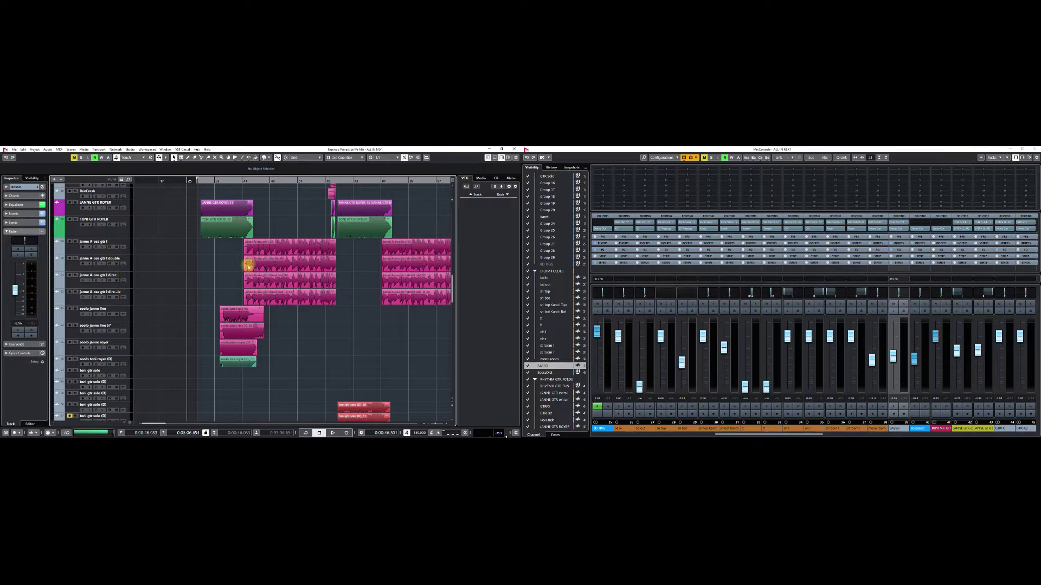
{"action": "scroll", "coordinate": [291, 290], "scroll_direction": "down", "scroll_amount": 10}
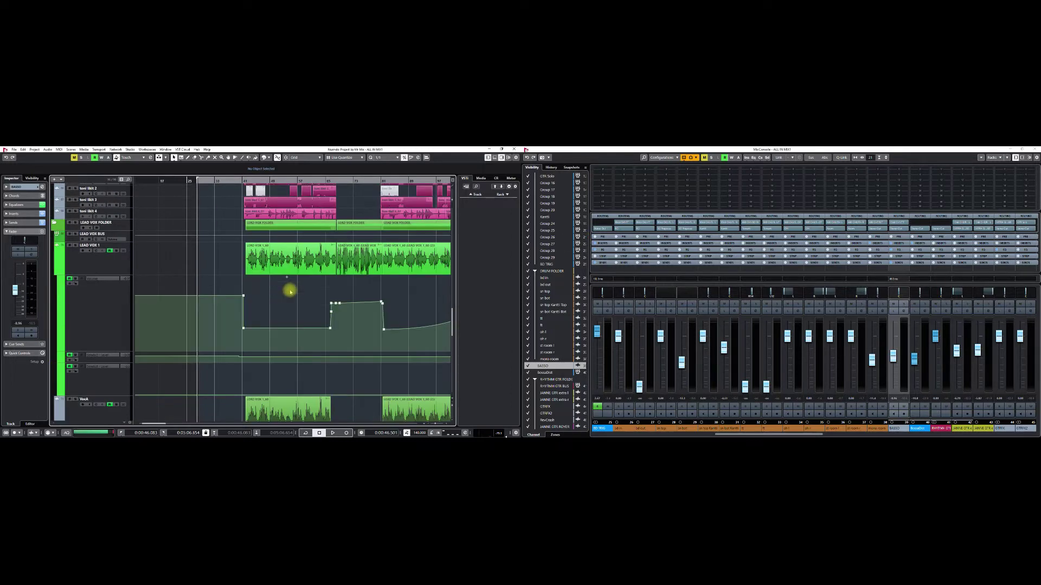
{"action": "scroll", "coordinate": [179, 284], "scroll_direction": "down", "scroll_amount": 10}
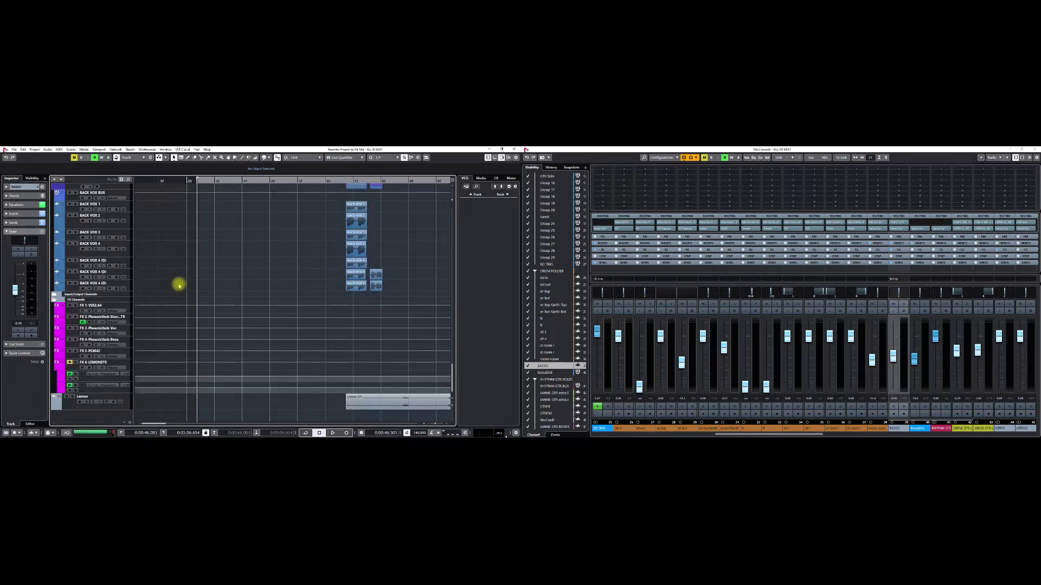
{"action": "scroll", "coordinate": [179, 285], "scroll_direction": "up", "scroll_amount": 15}
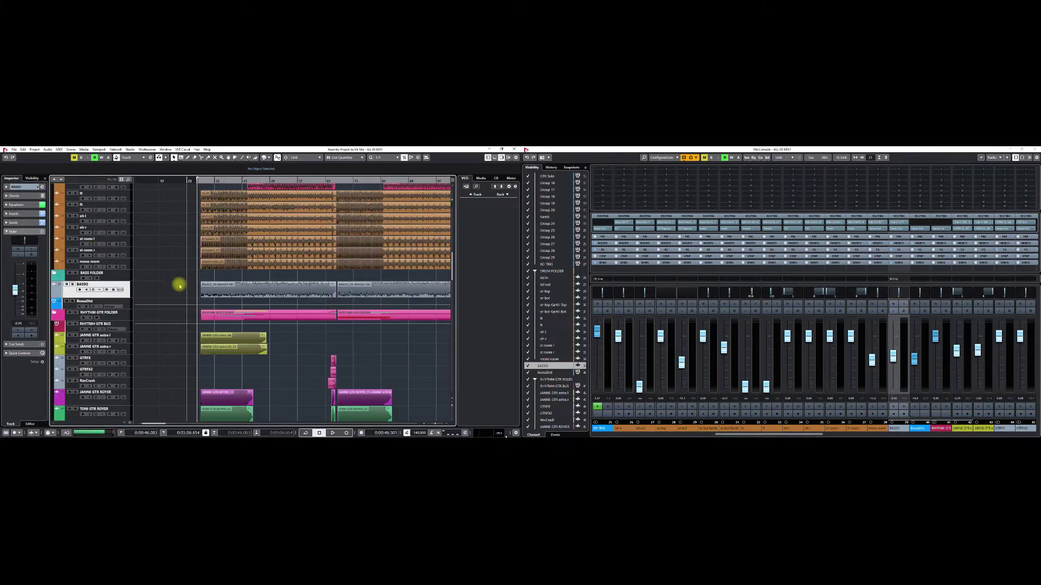
{"action": "scroll", "coordinate": [179, 285], "scroll_direction": "down", "scroll_amount": 5}
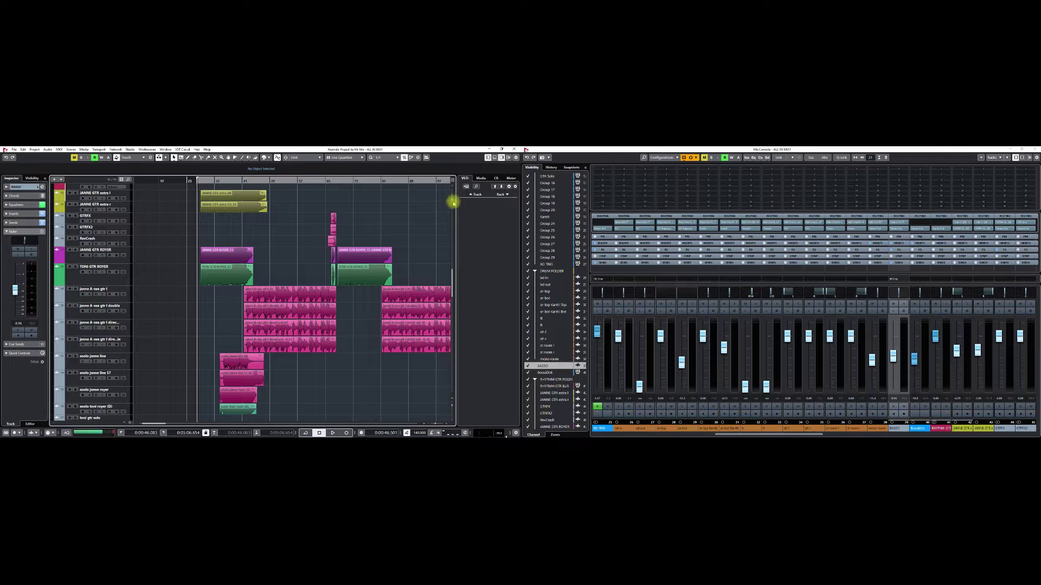
{"action": "scroll", "coordinate": [245, 328], "scroll_direction": "up", "scroll_amount": 6}
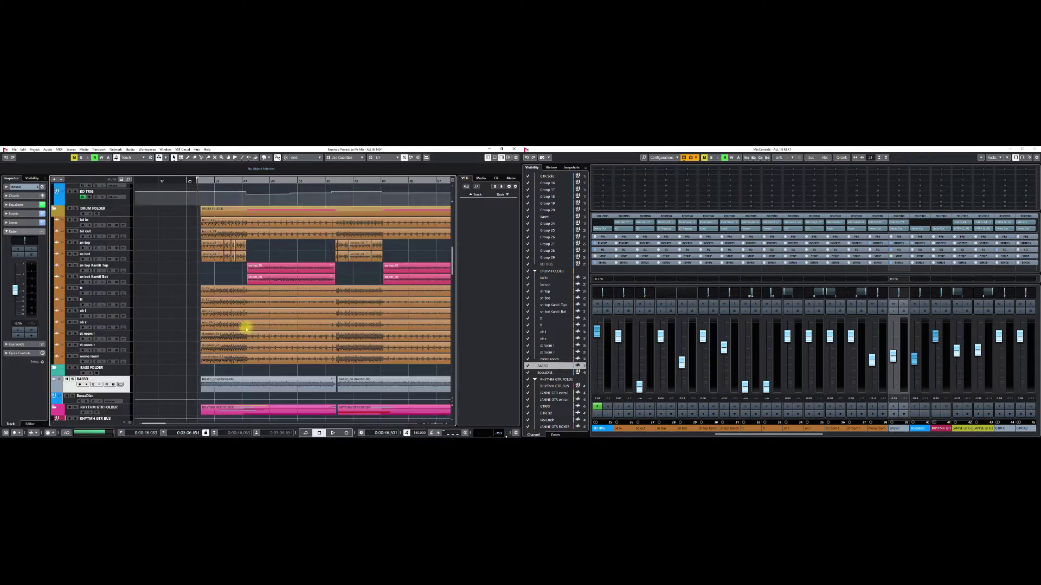
- Examine the pink Kantti snare clips in the drum folder and the bass and rhythm guitar tracks below it
{"action": "scroll", "coordinate": [245, 328], "scroll_direction": "down", "scroll_amount": 6}
{"action": "scroll", "coordinate": [247, 328], "scroll_direction": "up", "scroll_amount": 6}
{"action": "left_click", "coordinate": [406, 271]}
{"action": "left_click", "coordinate": [278, 272]}
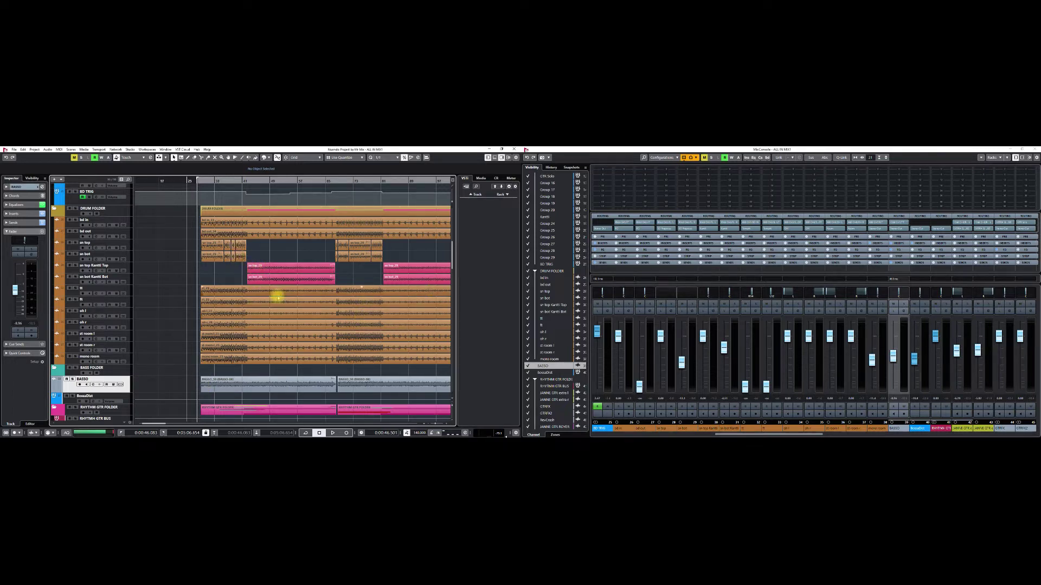
{"action": "scroll", "coordinate": [162, 318], "scroll_direction": "down", "scroll_amount": 3}
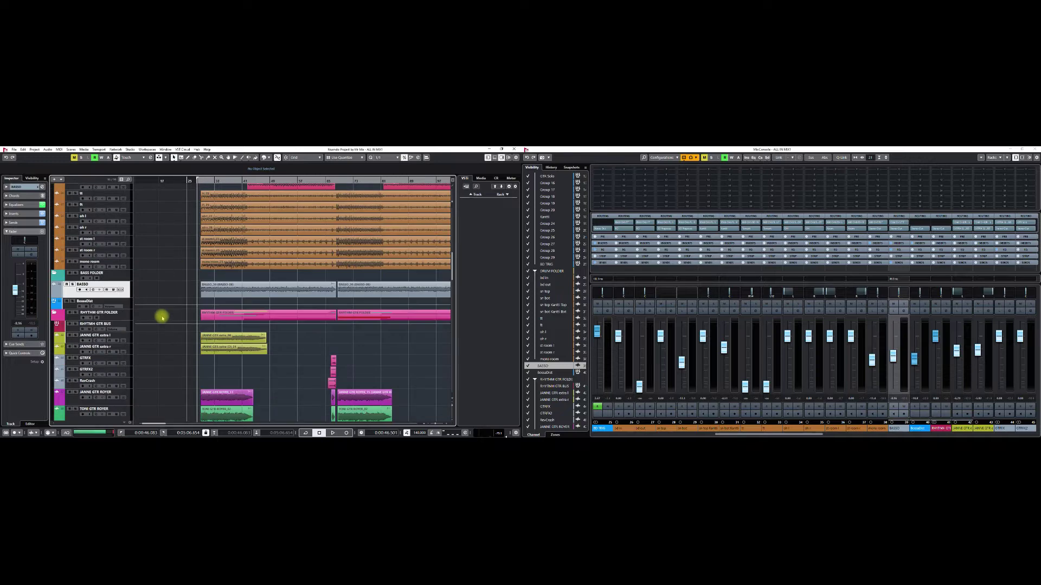
- Inspect the insert and sends in the channel settings of the group track directly below BD, and close them
{"action": "scroll", "coordinate": [162, 318], "scroll_direction": "down", "scroll_amount": 10}
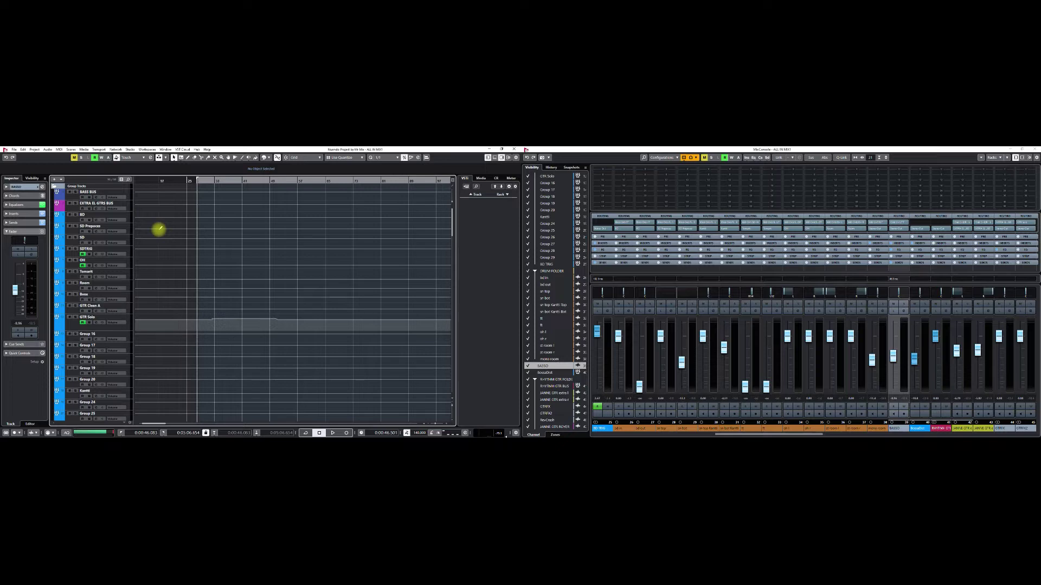
{"action": "left_click", "coordinate": [97, 231]}
{"action": "left_click_drag", "start_coordinate": [606, 227], "coordinate": [216, 212]}
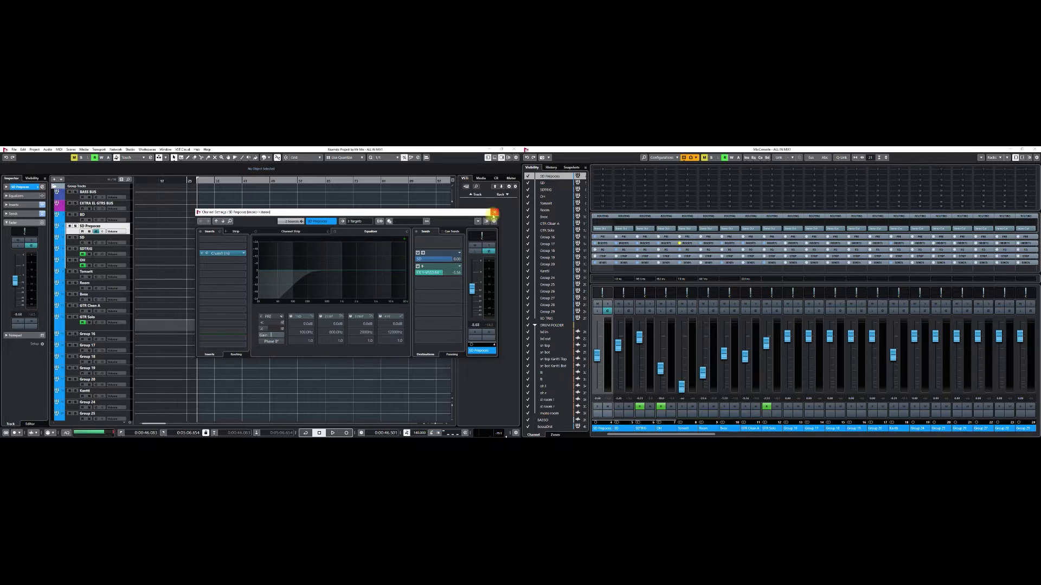
{"action": "left_click", "coordinate": [493, 212]}
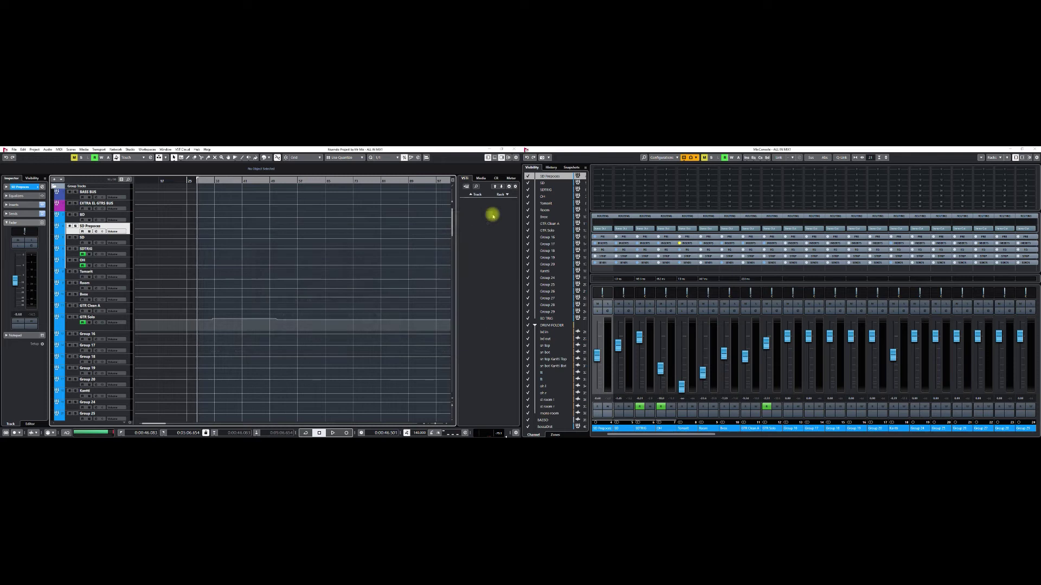
{"action": "left_click", "coordinate": [96, 231]}
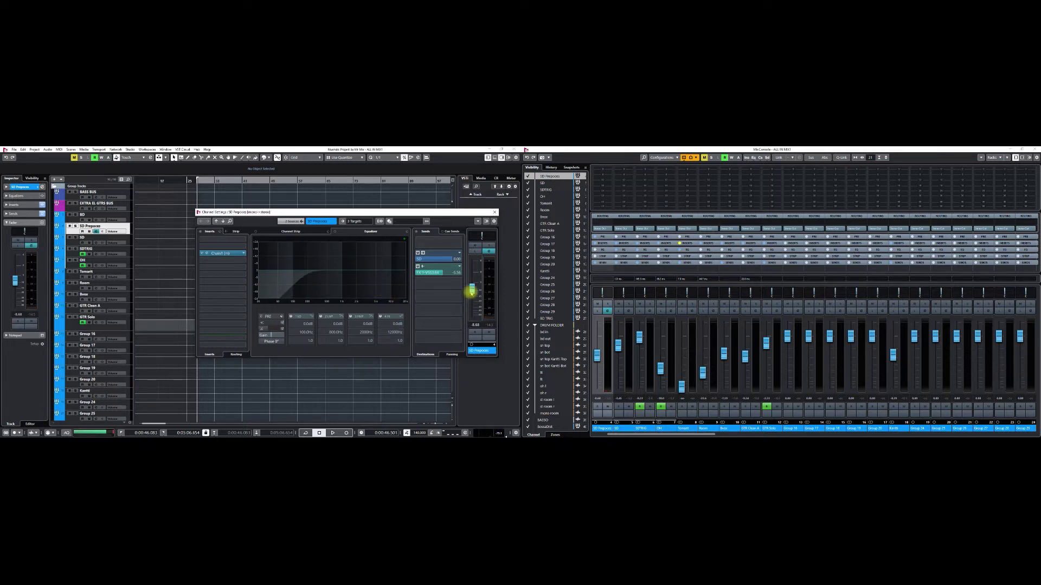
{"action": "left_click", "coordinate": [495, 214]}
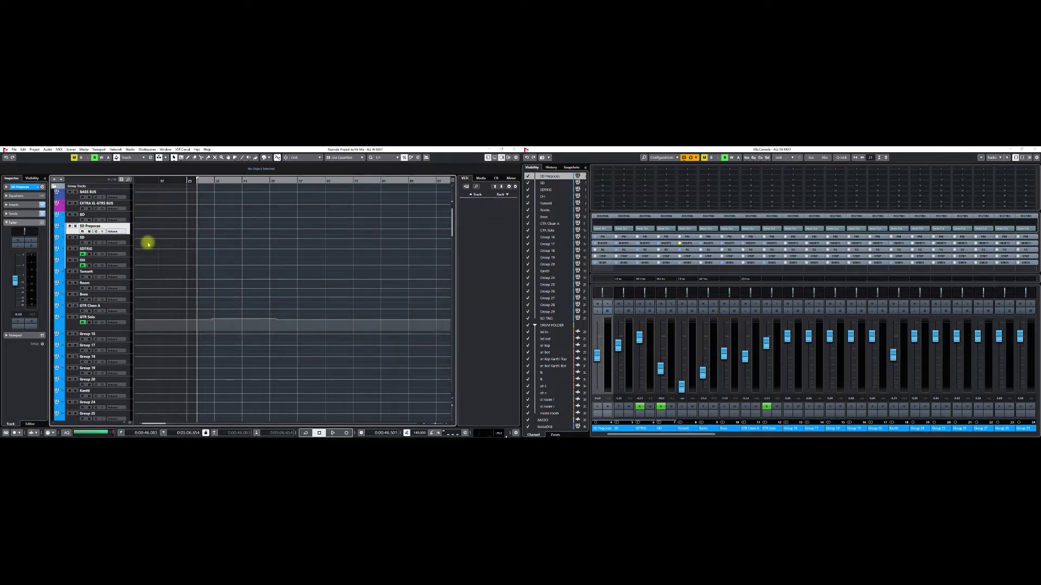
- Open the SD group's channel settings and inspect its De-Bleeder and Arousor insert plug-ins one after the other
{"action": "left_click", "coordinate": [101, 242]}
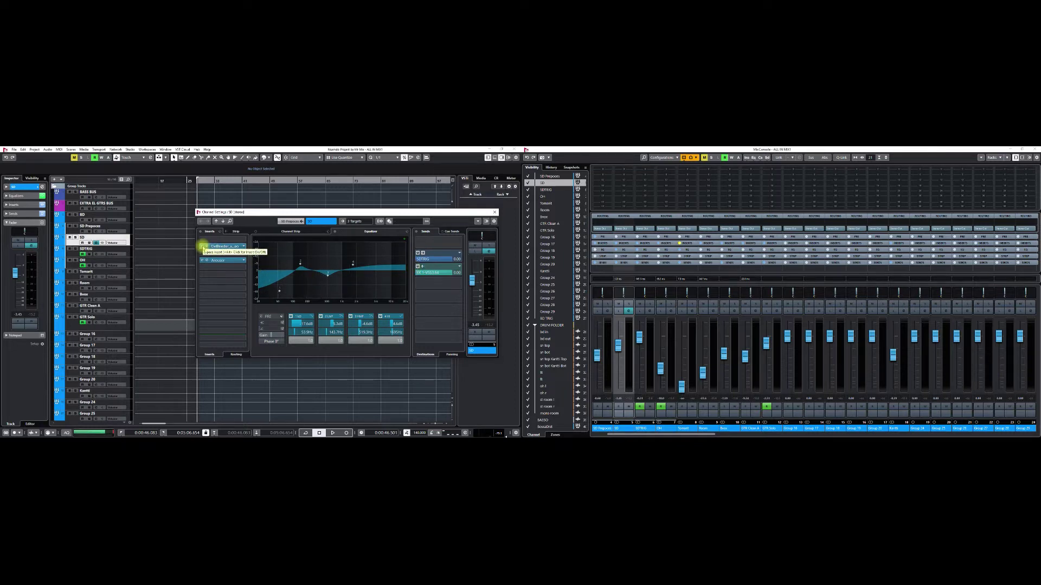
{"action": "double_click", "coordinate": [205, 247]}
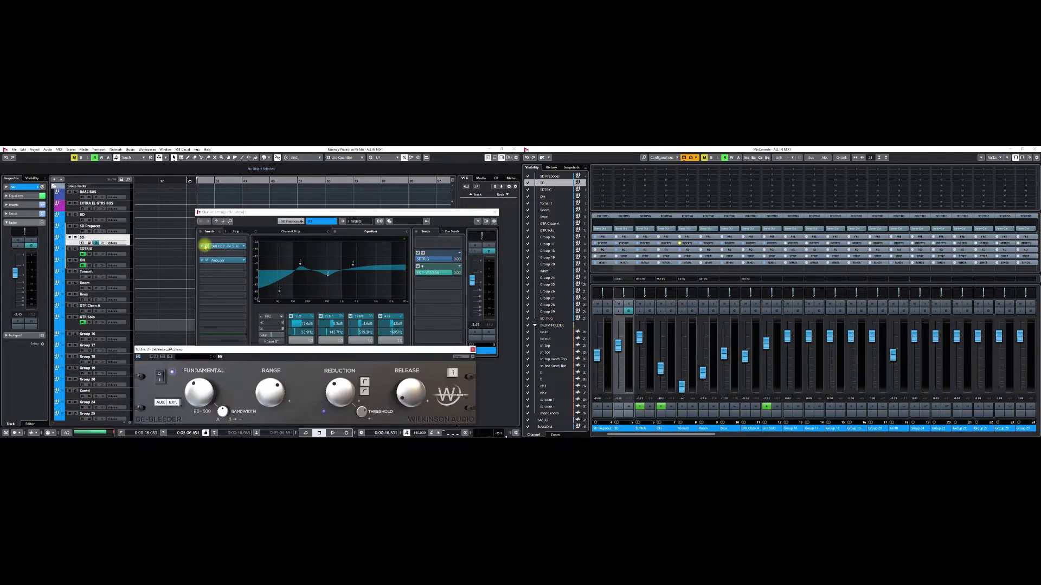
{"action": "left_click", "coordinate": [472, 351]}
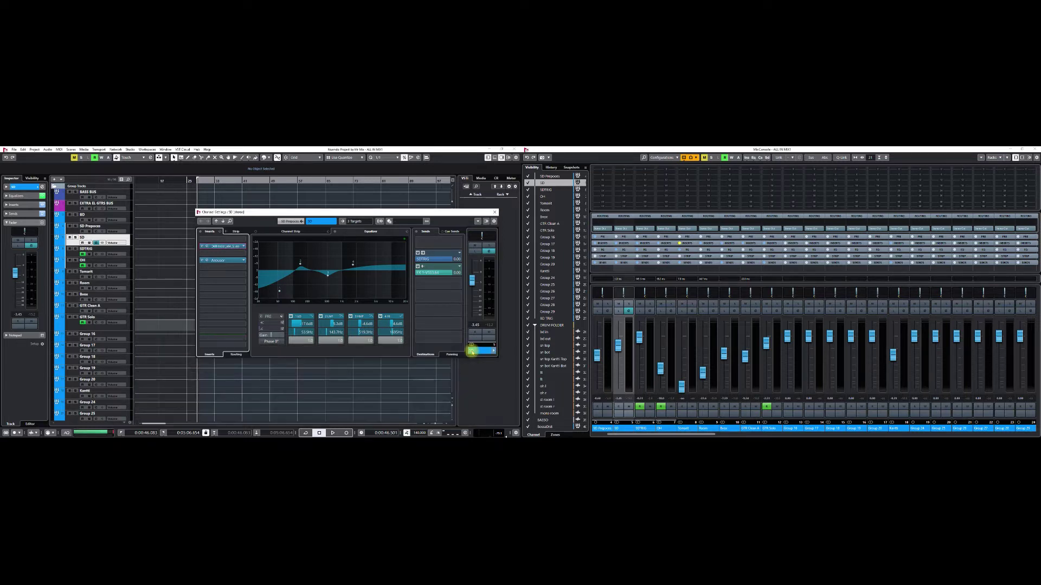
{"action": "left_click", "coordinate": [206, 260]}
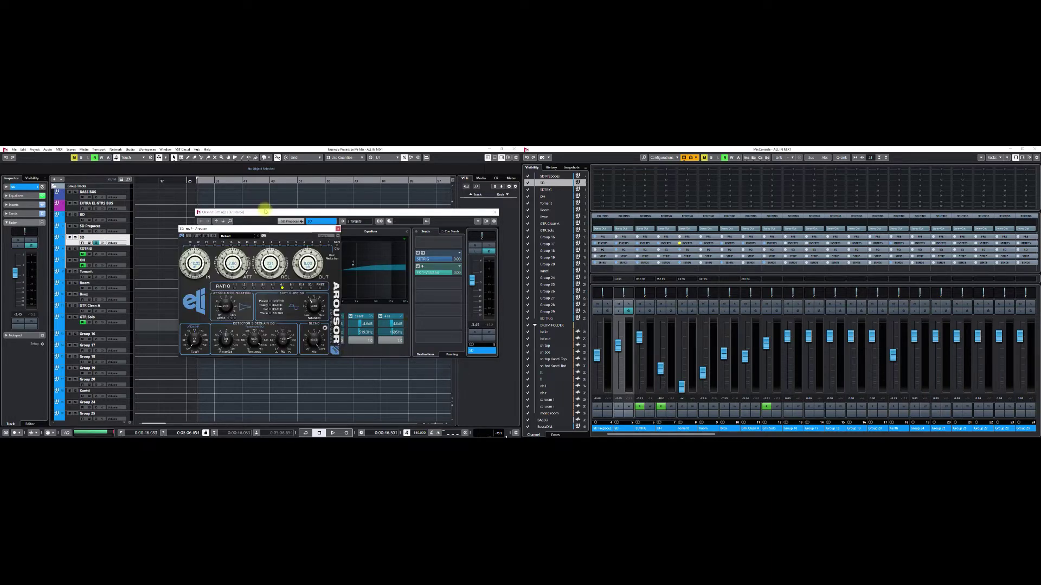
{"action": "left_click_drag", "start_coordinate": [260, 232], "coordinate": [361, 300]}
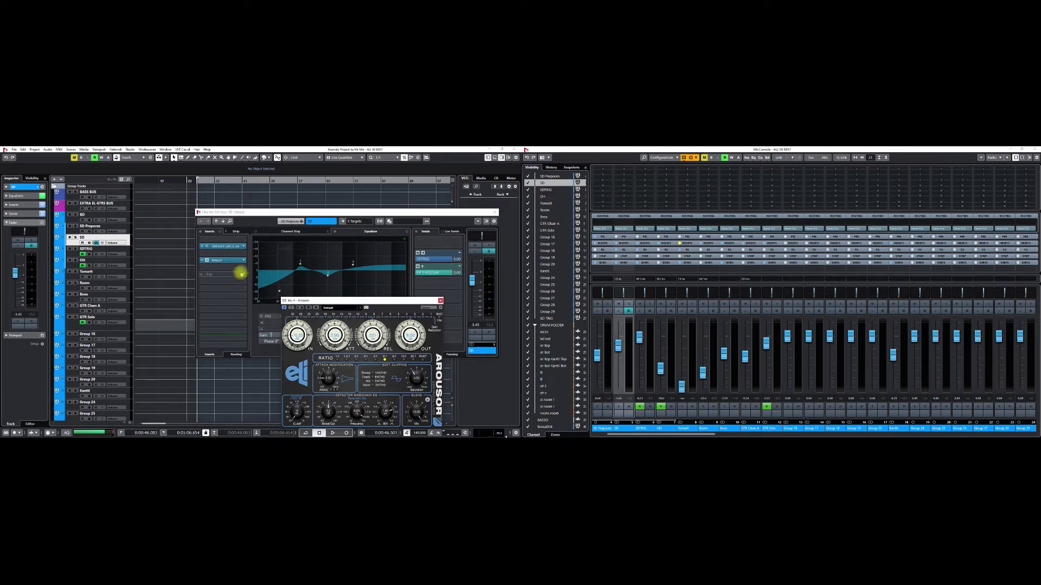
{"action": "left_click_drag", "start_coordinate": [320, 300], "coordinate": [295, 278]}
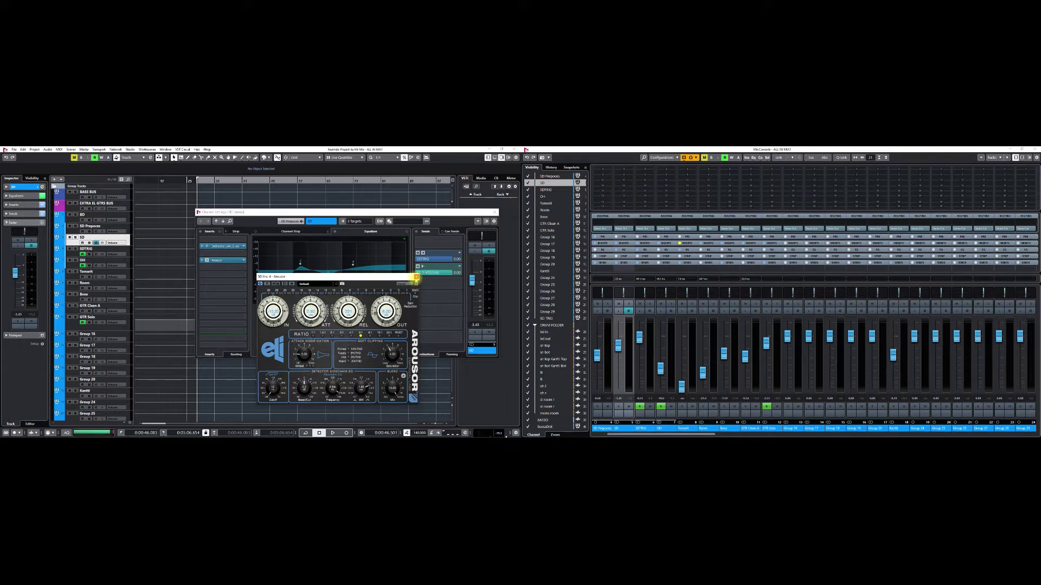
{"action": "left_click", "coordinate": [415, 277]}
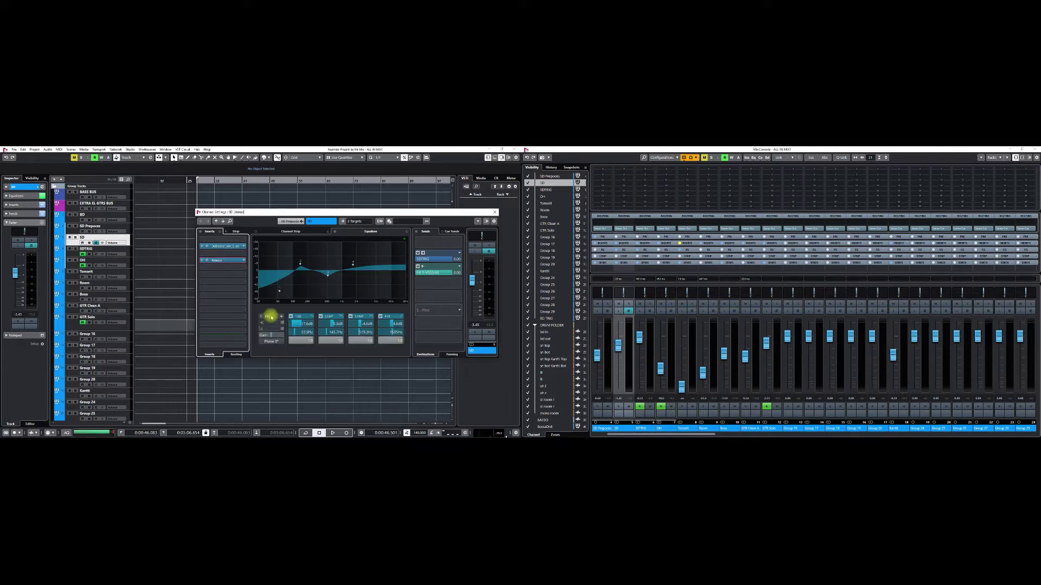
- Check the inserts and sends of the SDTRIG group and return to the SD group's channel settings
{"action": "left_click", "coordinate": [69, 255]}
{"action": "left_click", "coordinate": [70, 255]}
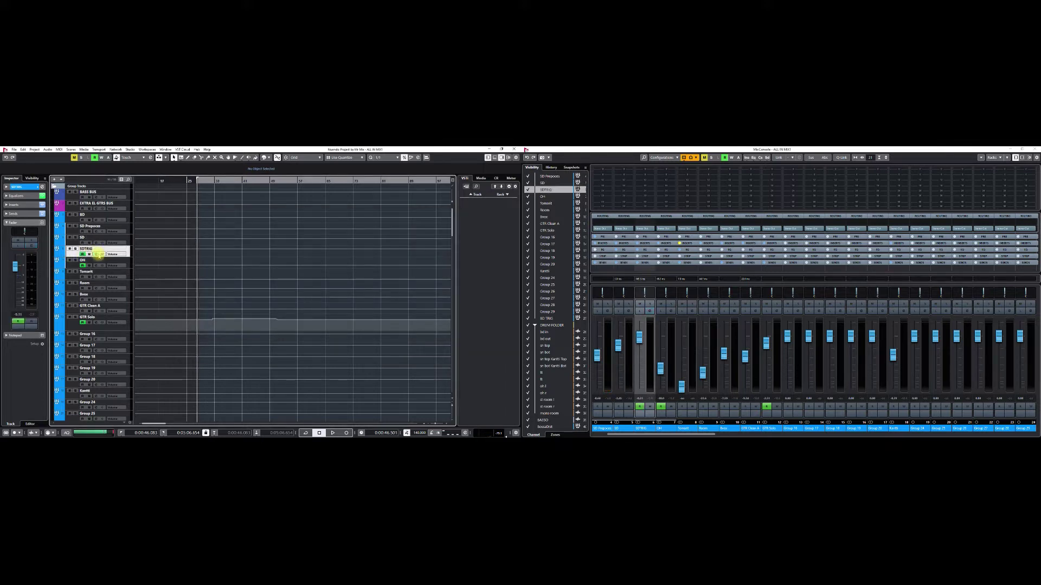
{"action": "left_click", "coordinate": [101, 254]}
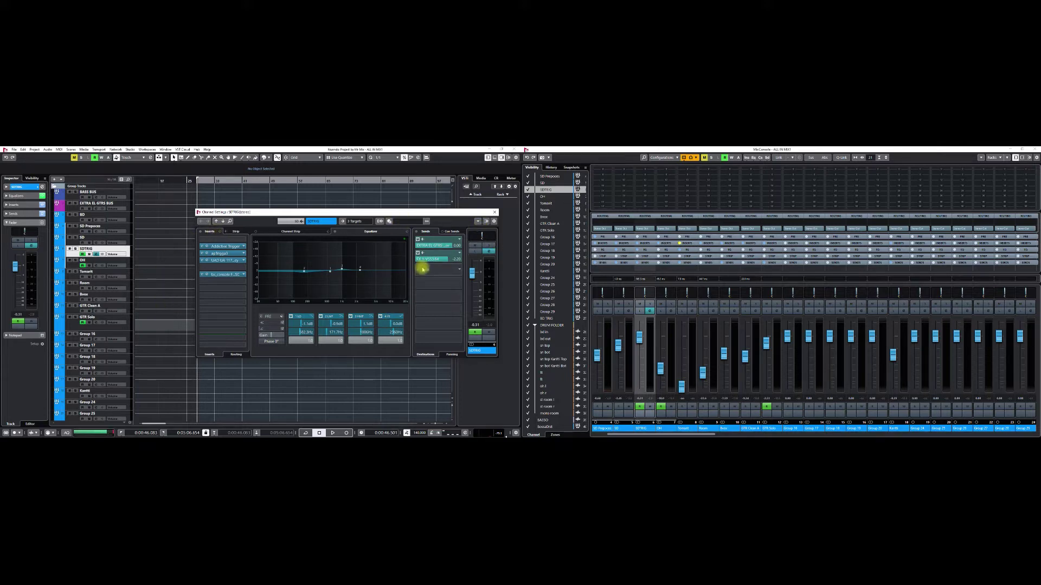
{"action": "left_click", "coordinate": [91, 239]}
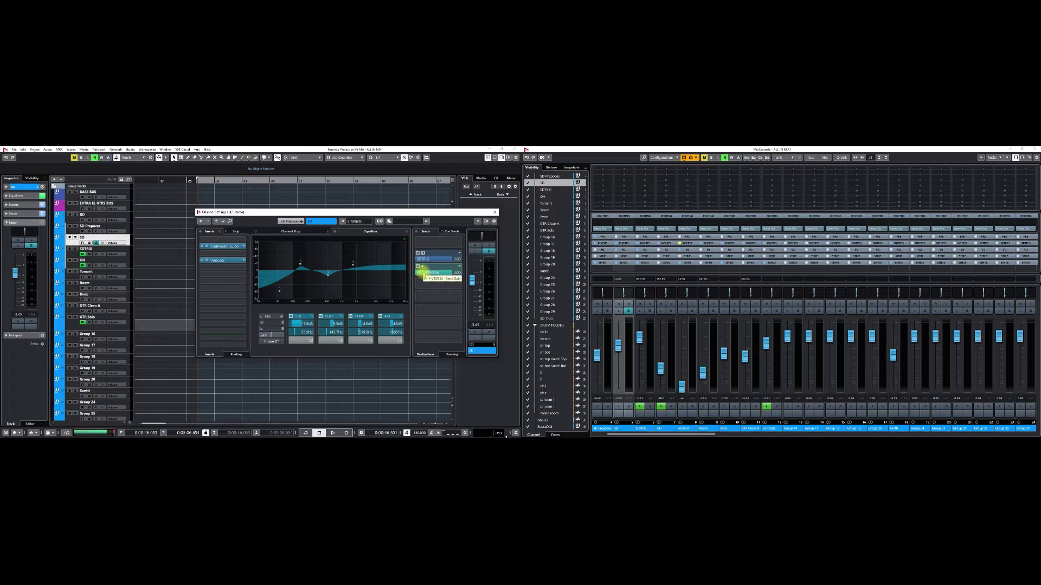
{"action": "left_click", "coordinate": [424, 267]}
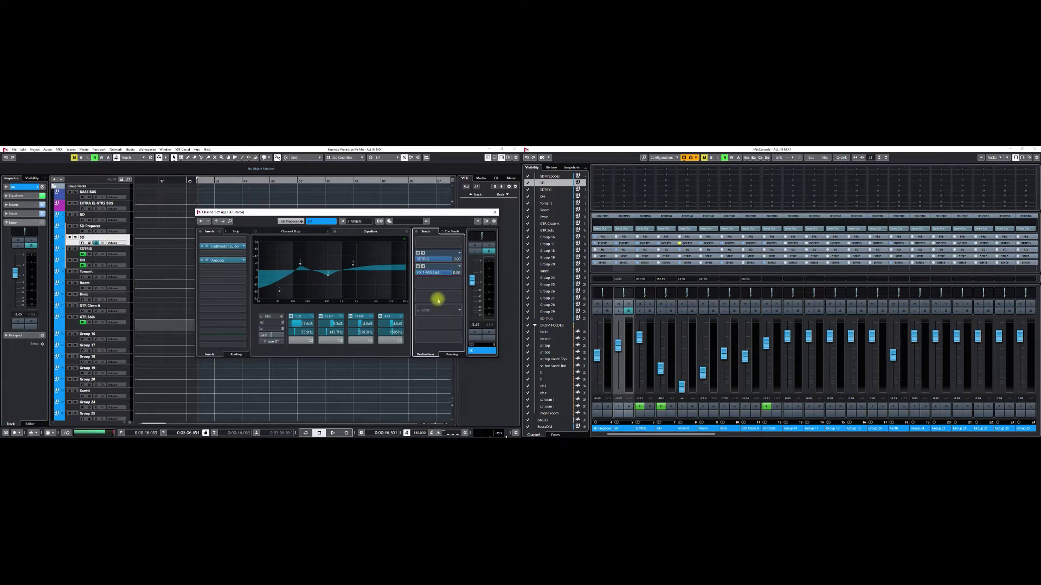
{"action": "left_click", "coordinate": [458, 268]}
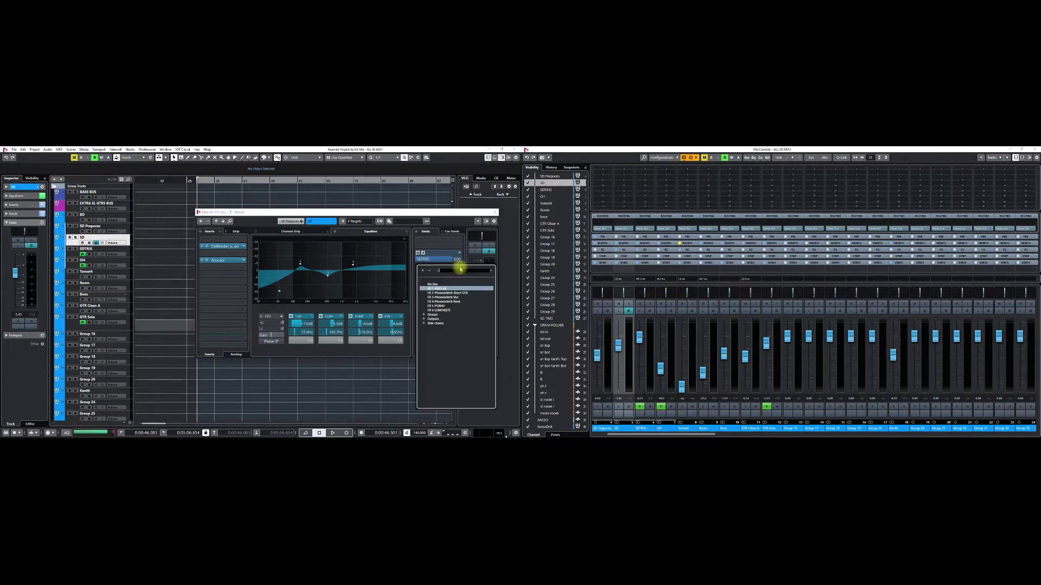
{"action": "key", "text": "Return"}
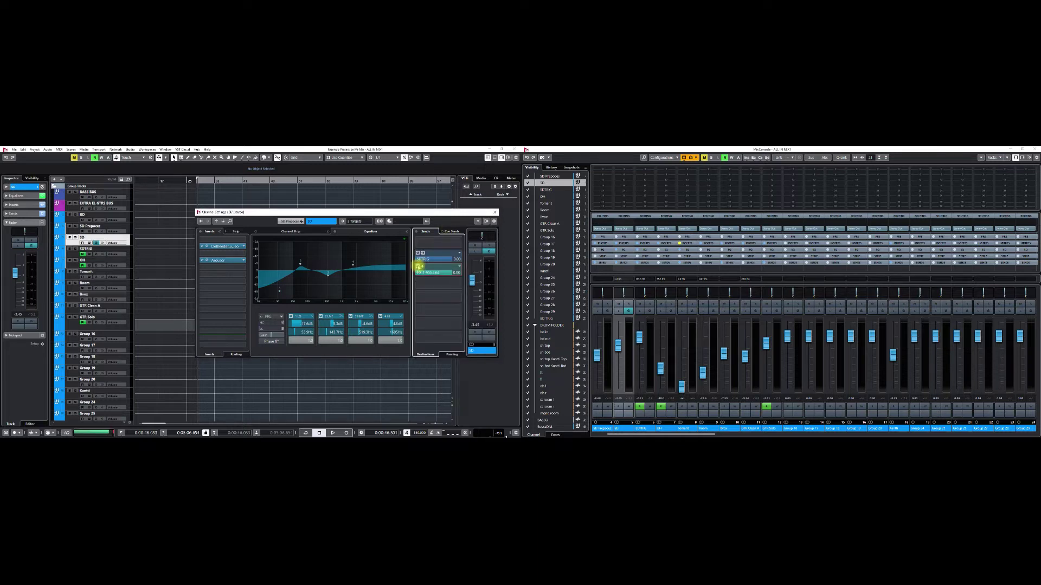
- Open the VSS3 reverb from the SD group's FX 1 send, view its main page, and close both windows
{"action": "right_click", "coordinate": [426, 271]}
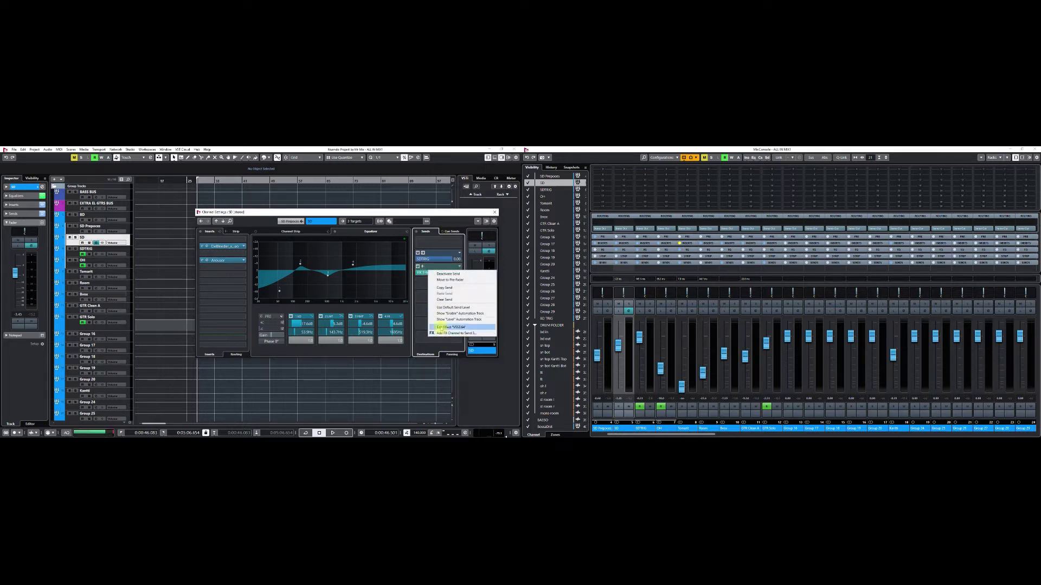
{"action": "left_click", "coordinate": [439, 327]}
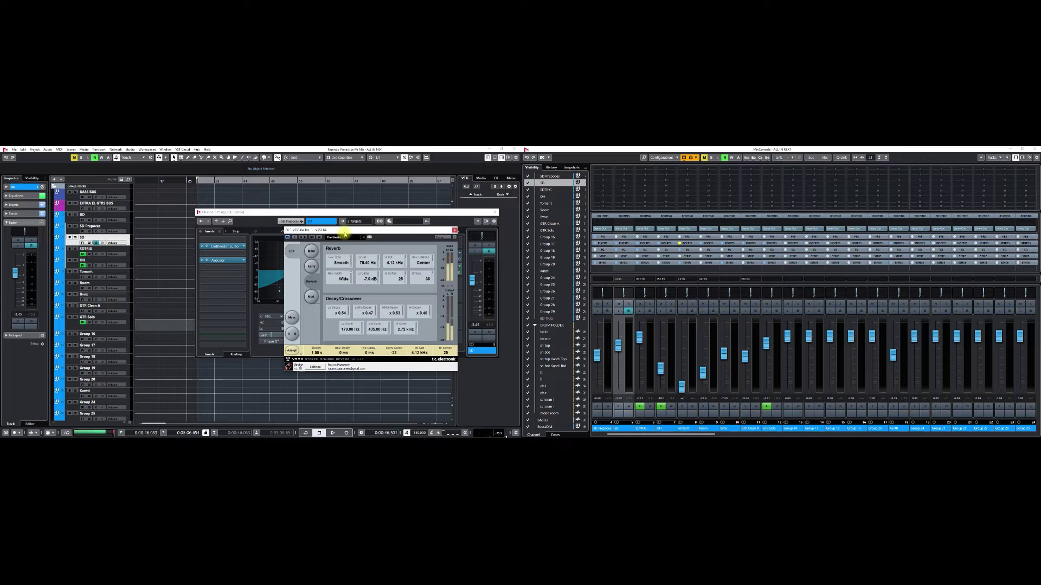
{"action": "left_click_drag", "start_coordinate": [345, 237], "coordinate": [274, 262]}
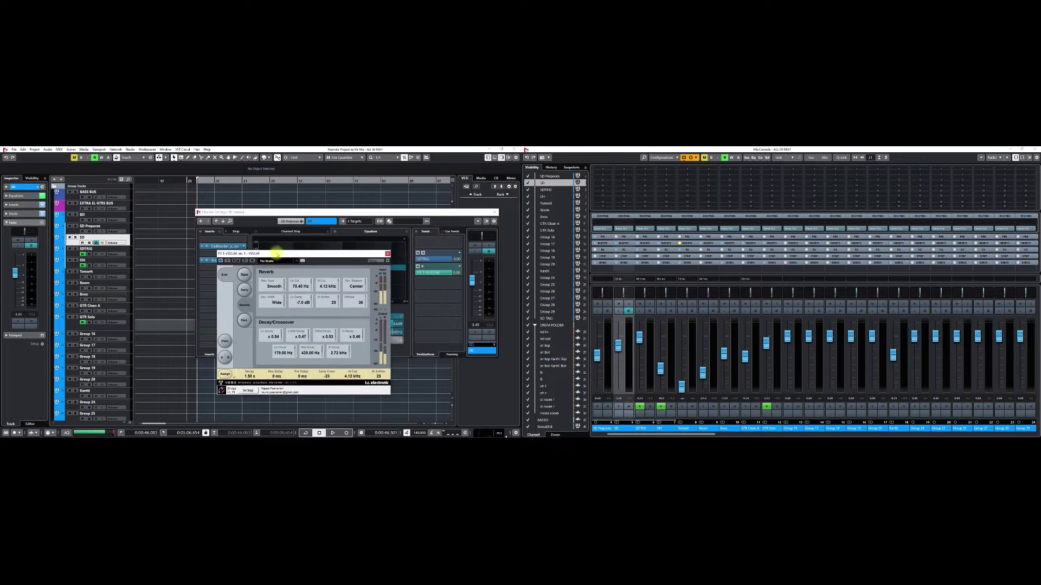
{"action": "left_click", "coordinate": [242, 278]}
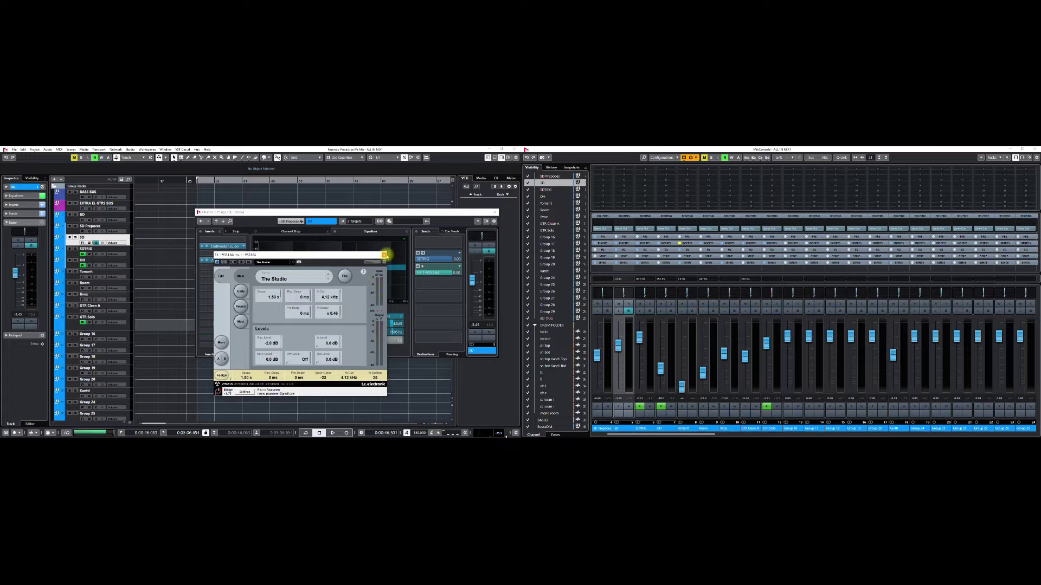
{"action": "left_click", "coordinate": [384, 255]}
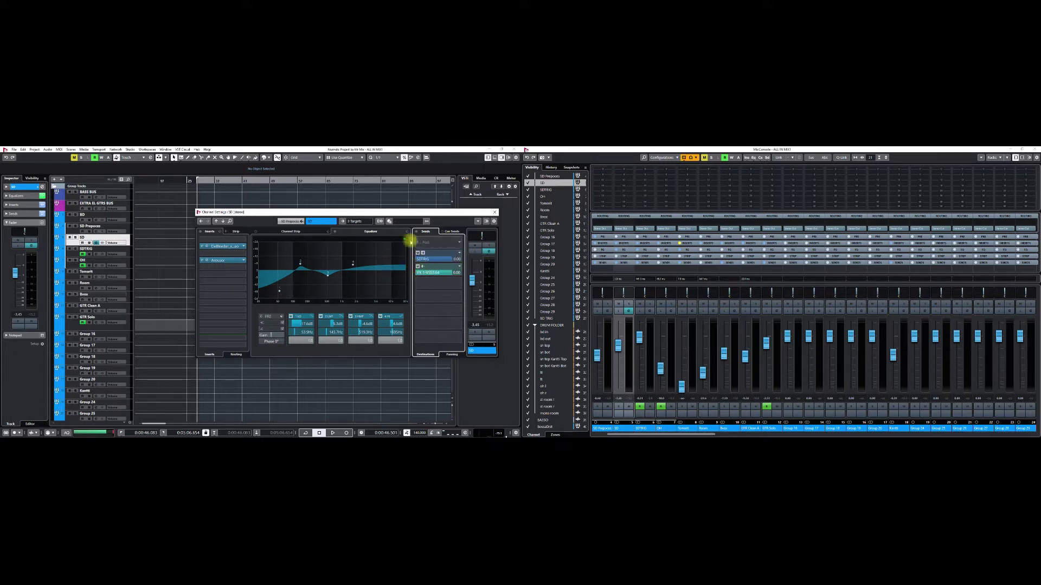
{"action": "left_click", "coordinate": [496, 212]}
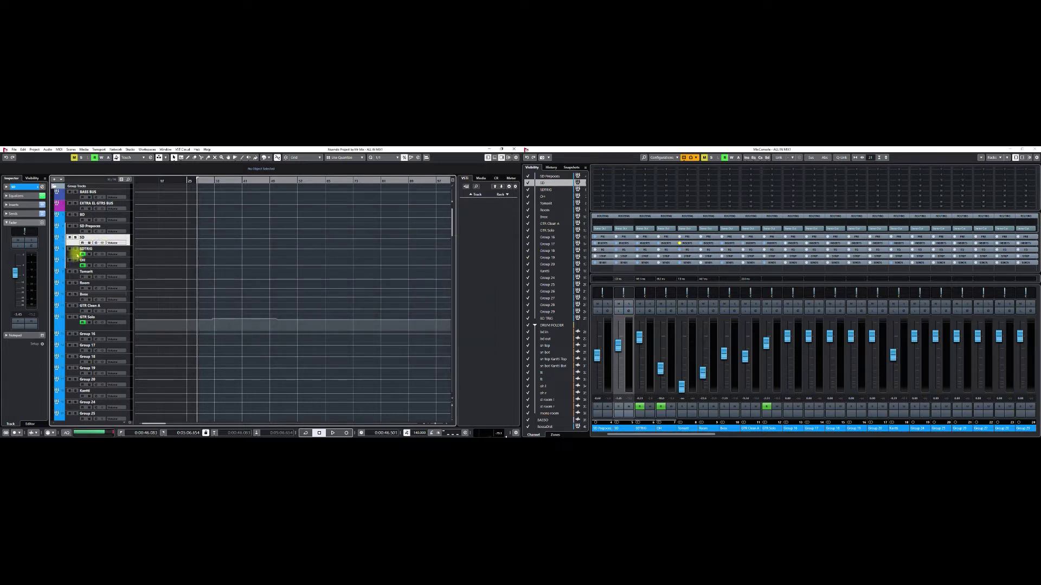
- Open the OH group's channel settings and display its 1176LN Legacy compressor insert
{"action": "left_click", "coordinate": [97, 266]}
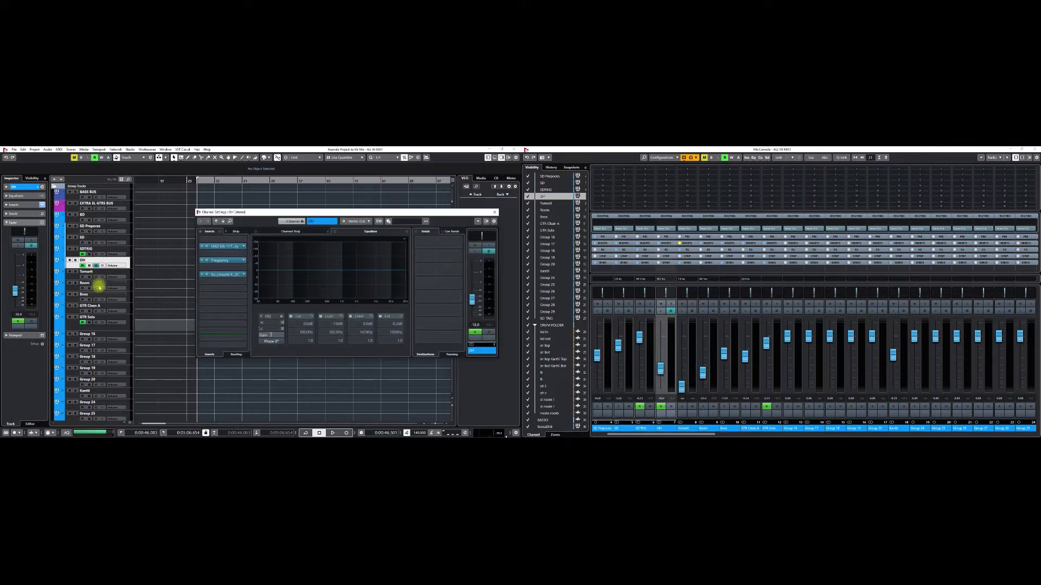
{"action": "left_click", "coordinate": [206, 247]}
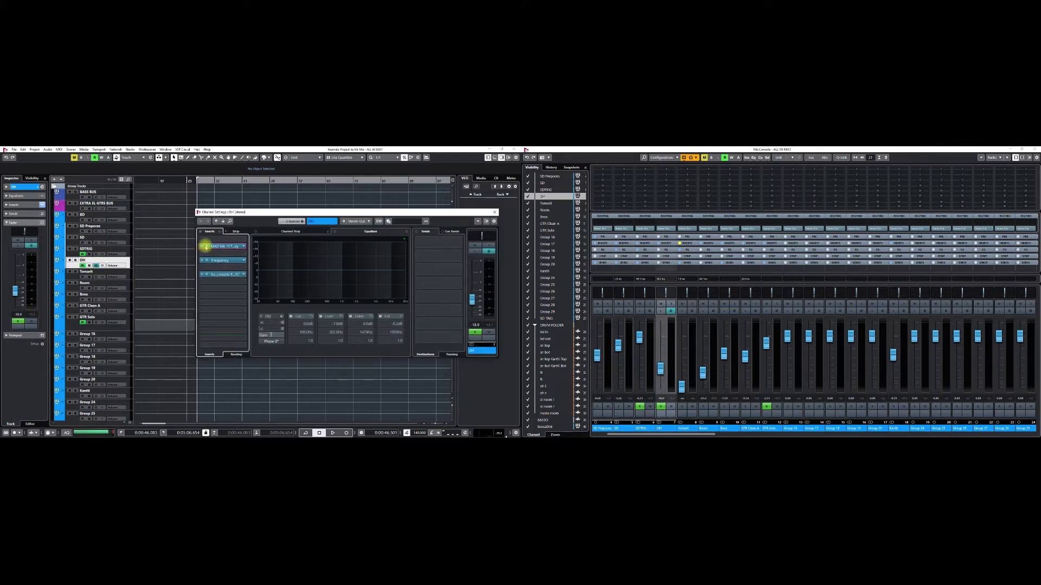
{"action": "double_click", "coordinate": [206, 248]}
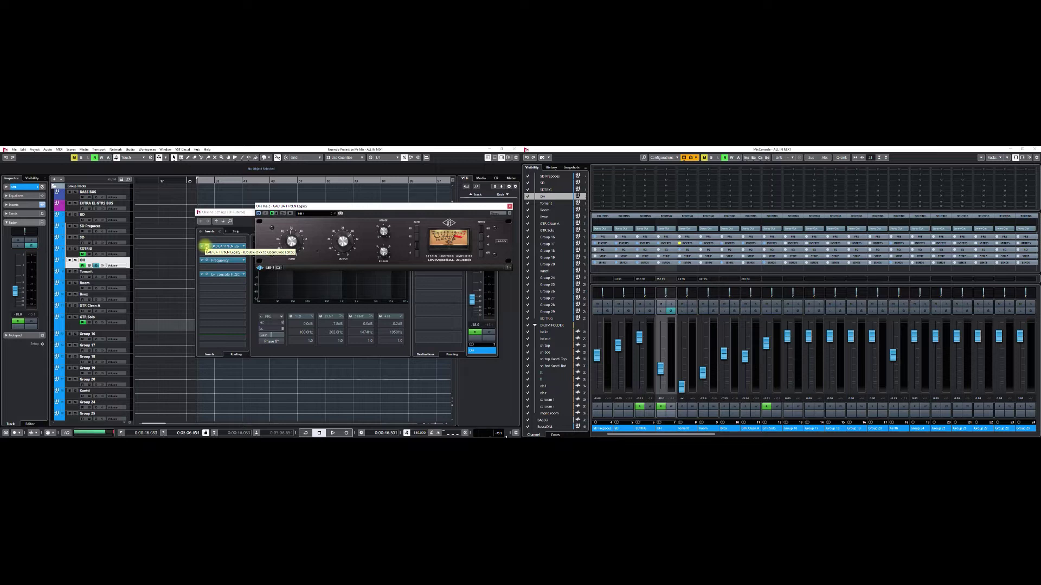
- Close the compressor window, inspect the OH group's Frequency EQ insert, and close it
{"action": "double_click", "coordinate": [206, 248]}
{"action": "double_click", "coordinate": [207, 261]}
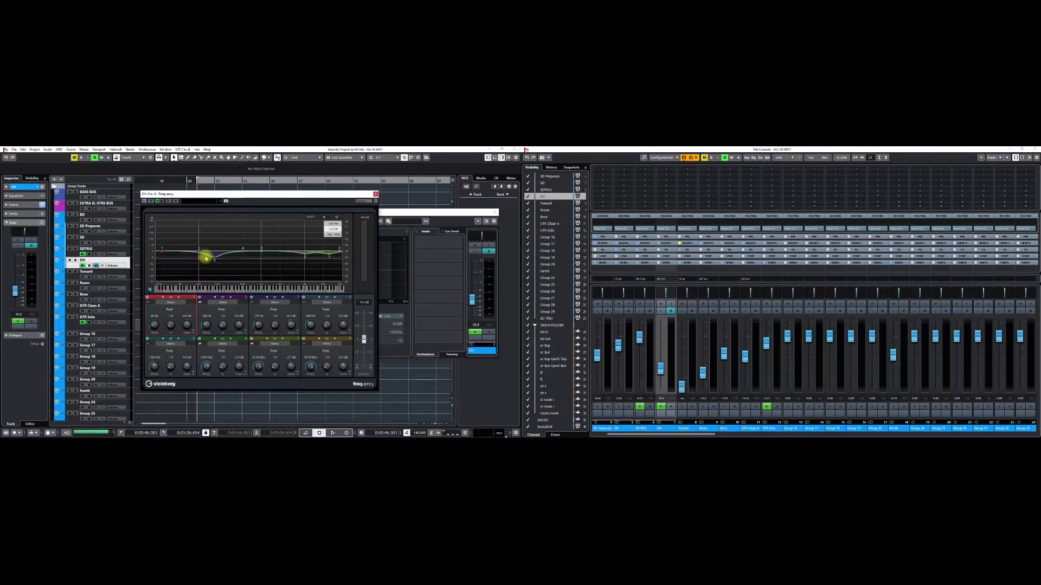
{"action": "left_click_drag", "start_coordinate": [216, 195], "coordinate": [230, 195]}
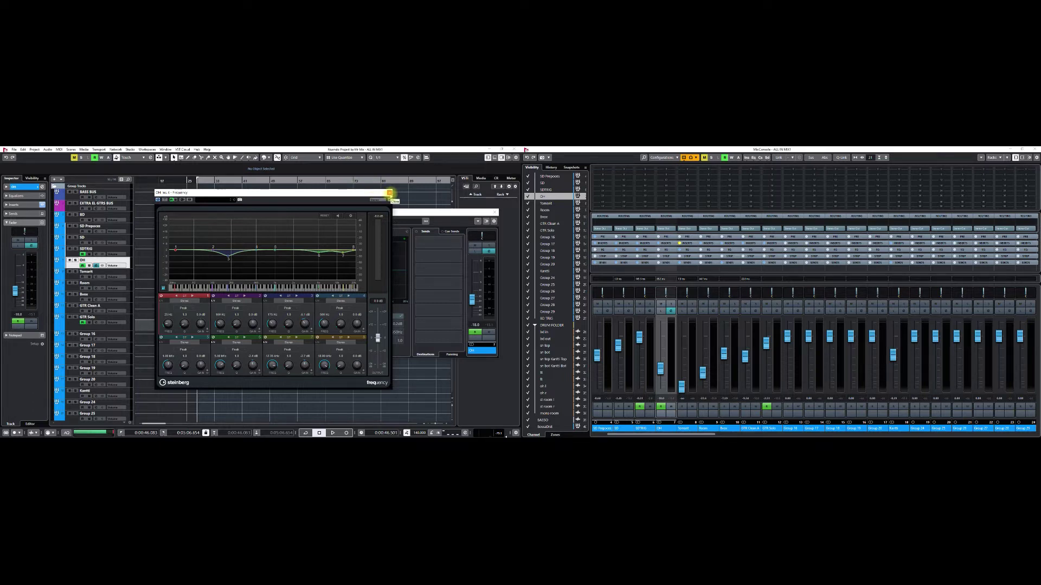
{"action": "left_click", "coordinate": [390, 194]}
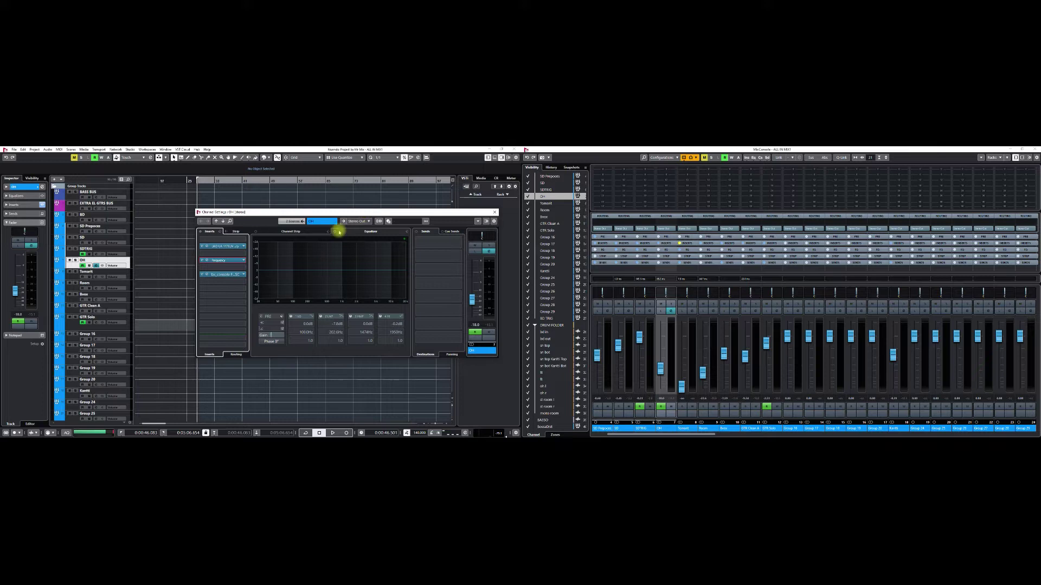
- Inspect the OH group's bx_console Focusrite SC insert and close its window
{"action": "left_click", "coordinate": [206, 275]}
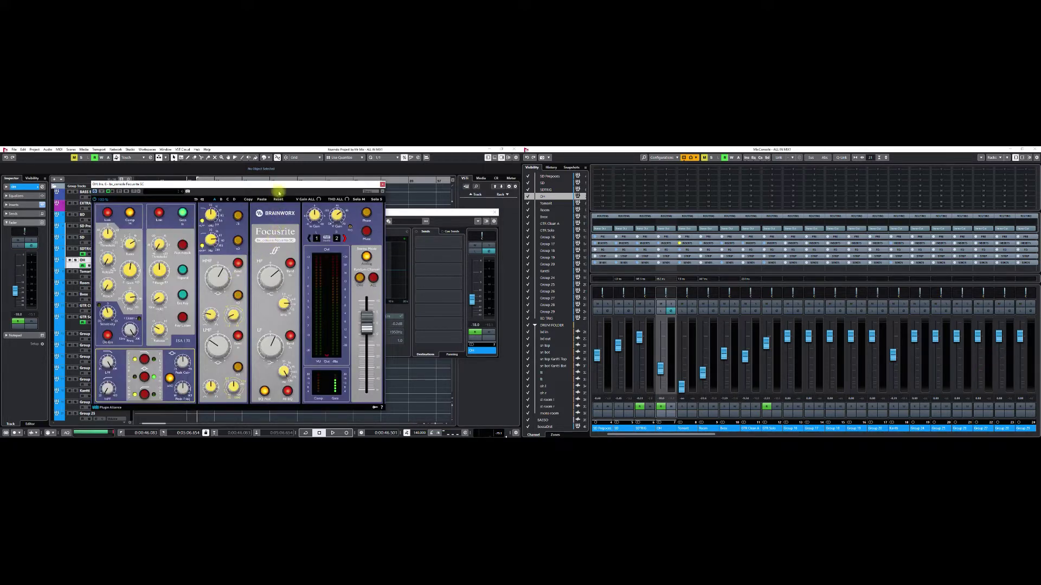
{"action": "left_click_drag", "start_coordinate": [298, 186], "coordinate": [347, 180]}
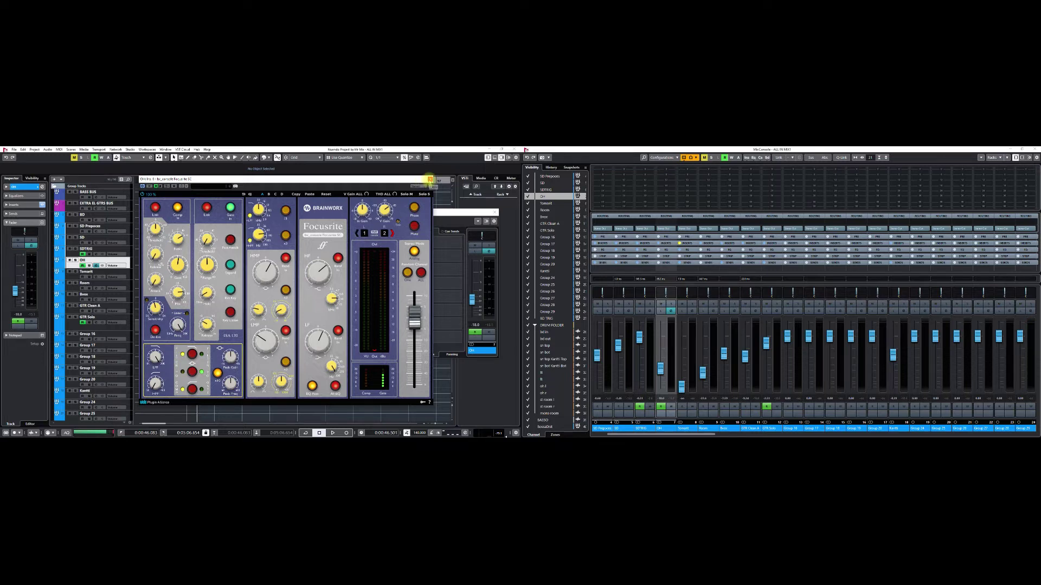
{"action": "left_click", "coordinate": [431, 180]}
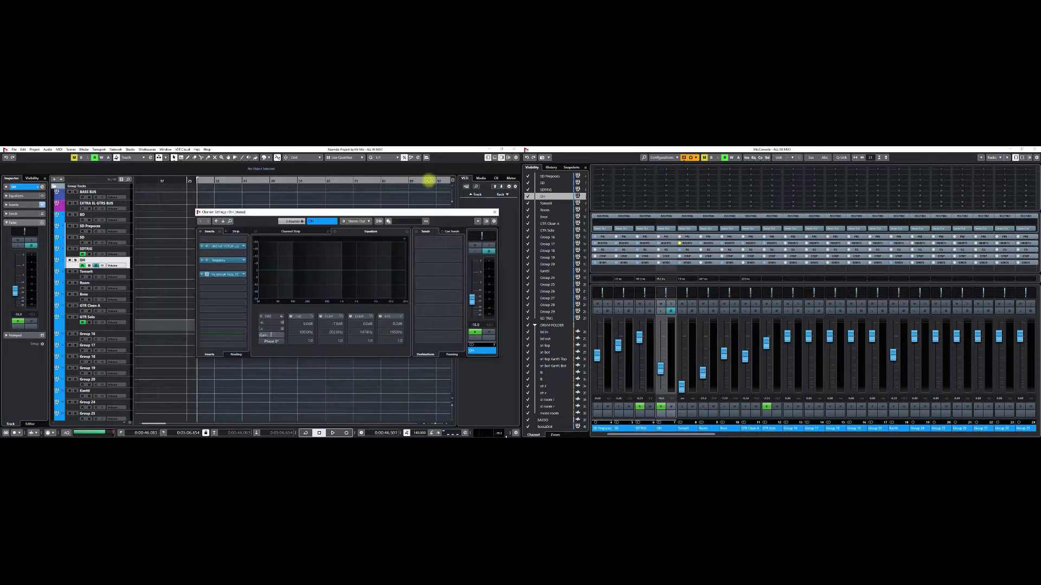
- Check the Tomarit group's channel settings, close them, and examine the drum, bass and rhythm guitar folder tracks across the whole song
{"action": "left_click", "coordinate": [95, 277]}
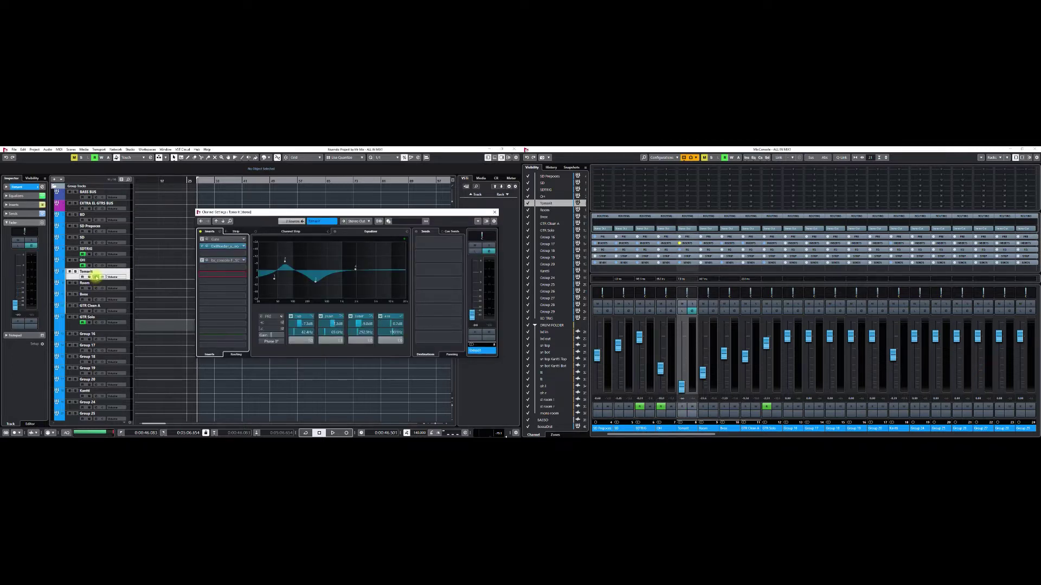
{"action": "left_click", "coordinate": [95, 277]}
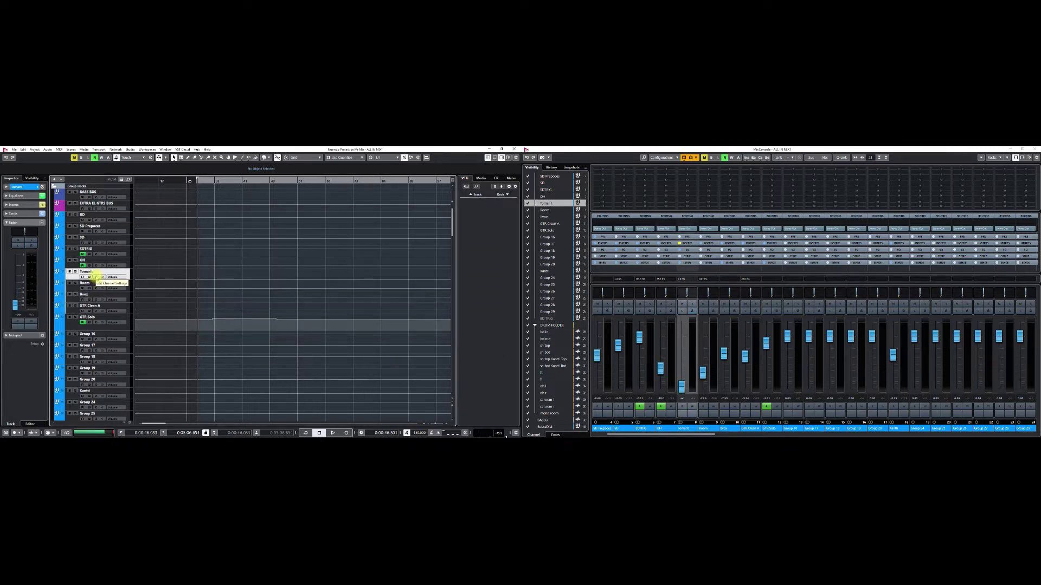
{"action": "key", "text": "g"}
{"action": "key", "text": "g"}
{"action": "key", "text": "g"}
{"action": "key", "text": "g"}
{"action": "key", "text": "g"}
{"action": "key", "text": "g"}
{"action": "key", "text": "g"}
{"action": "key", "text": "g"}
{"action": "key", "text": "g"}
{"action": "key", "text": "g"}
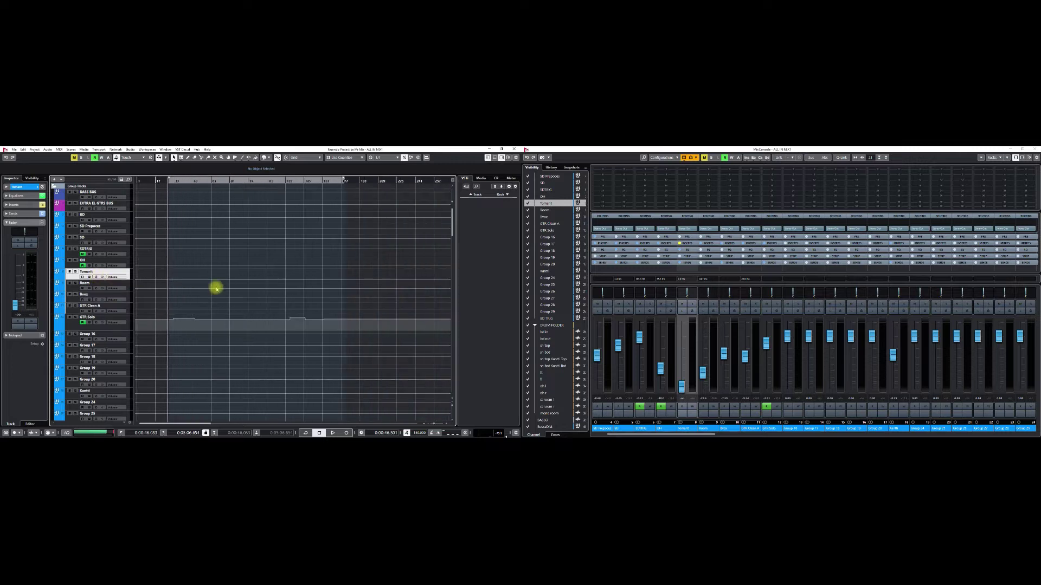
{"action": "scroll", "coordinate": [214, 274], "scroll_direction": "down", "scroll_amount": 10}
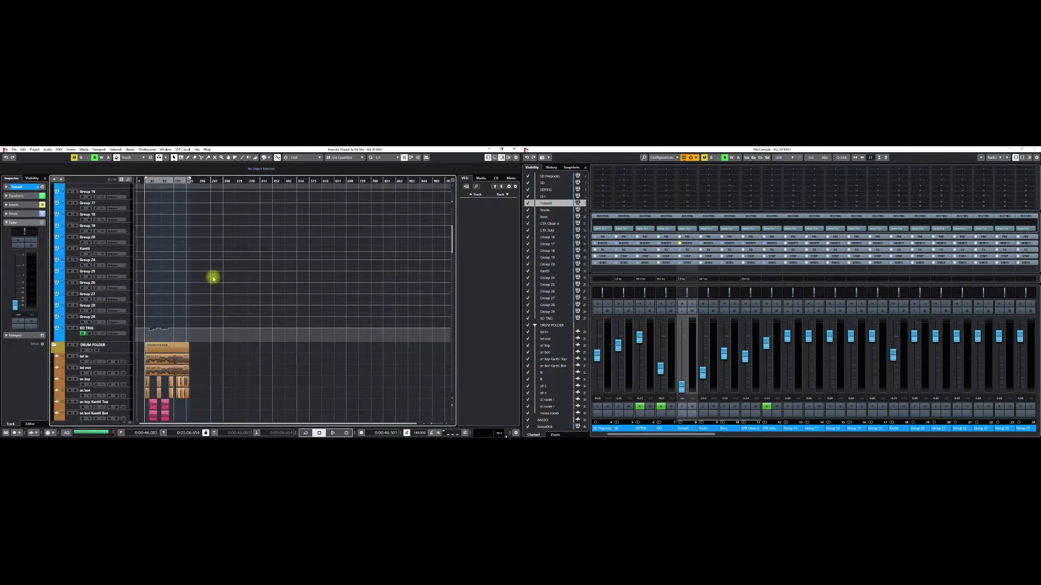
{"action": "key", "text": "h"}
{"action": "key", "text": "h"}
{"action": "key", "text": "h"}
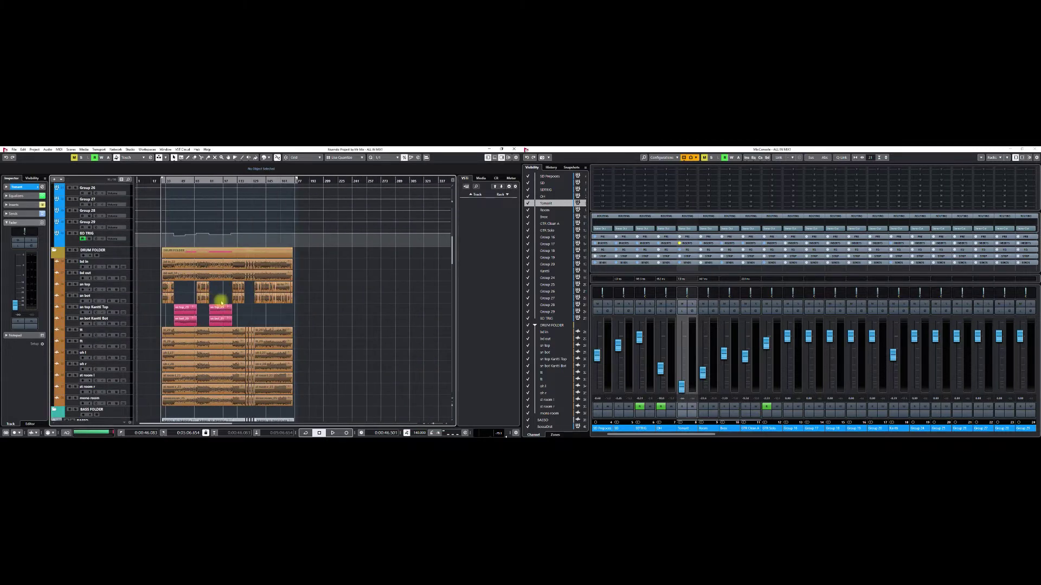
{"action": "scroll", "coordinate": [224, 302], "scroll_direction": "down", "scroll_amount": 5}
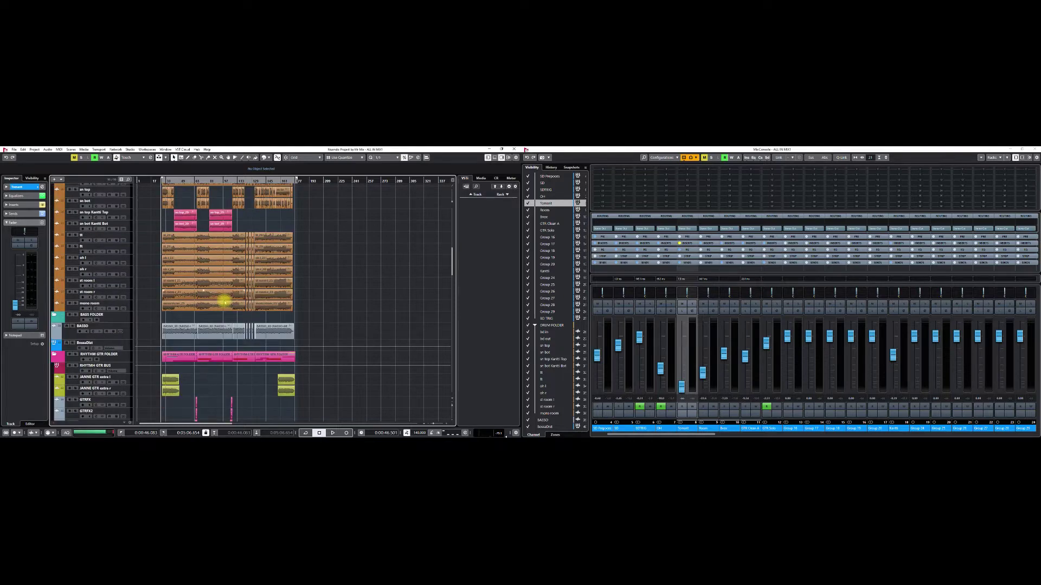
{"action": "key", "text": "h"}
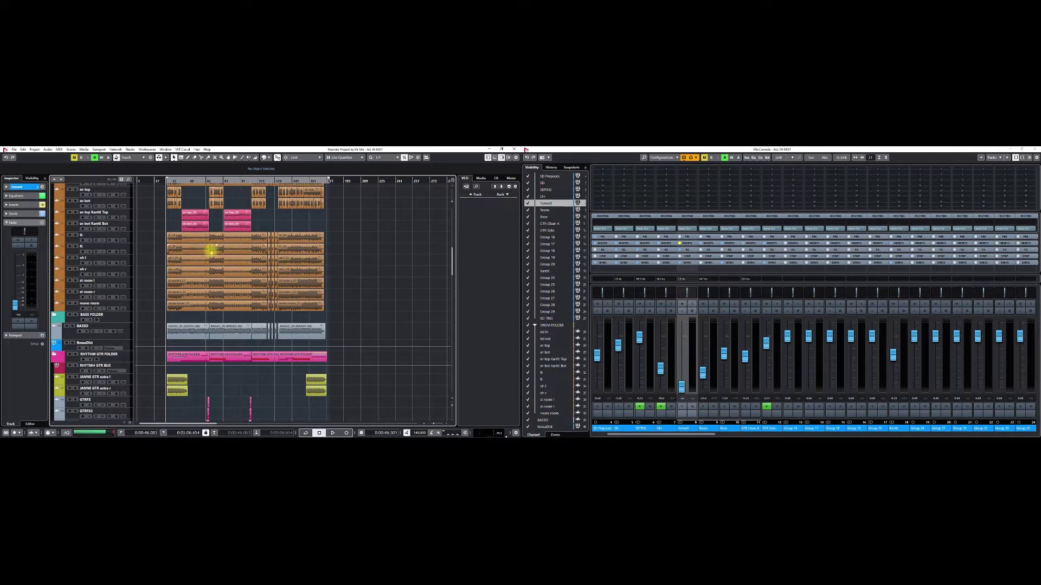
{"action": "scroll", "coordinate": [170, 267], "scroll_direction": "up", "scroll_amount": 10}
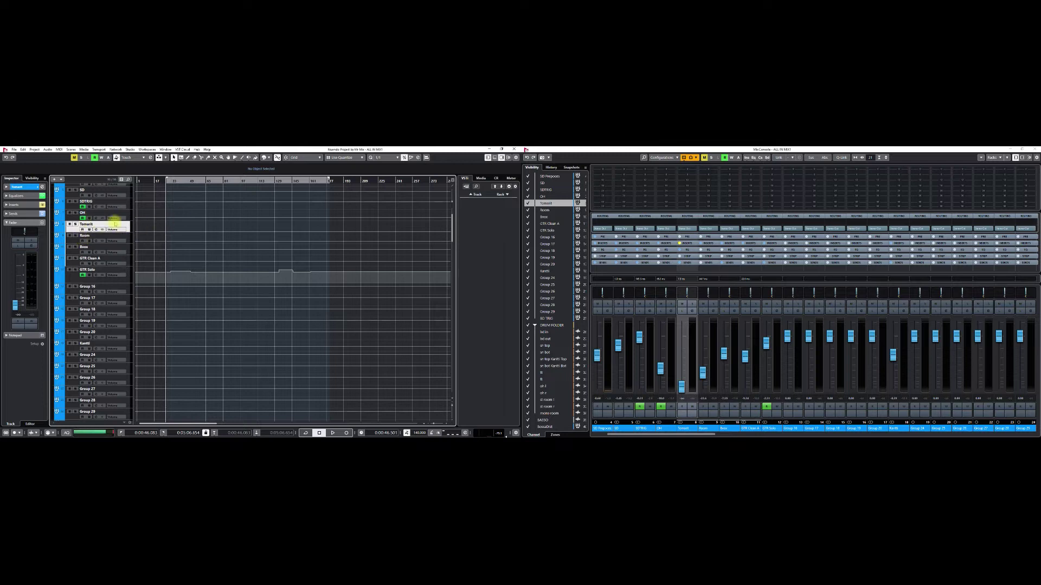
- Reopen the Tomarit group's channel settings, inspect its De-Bleeder insert, and close both windows
{"action": "left_click", "coordinate": [95, 230]}
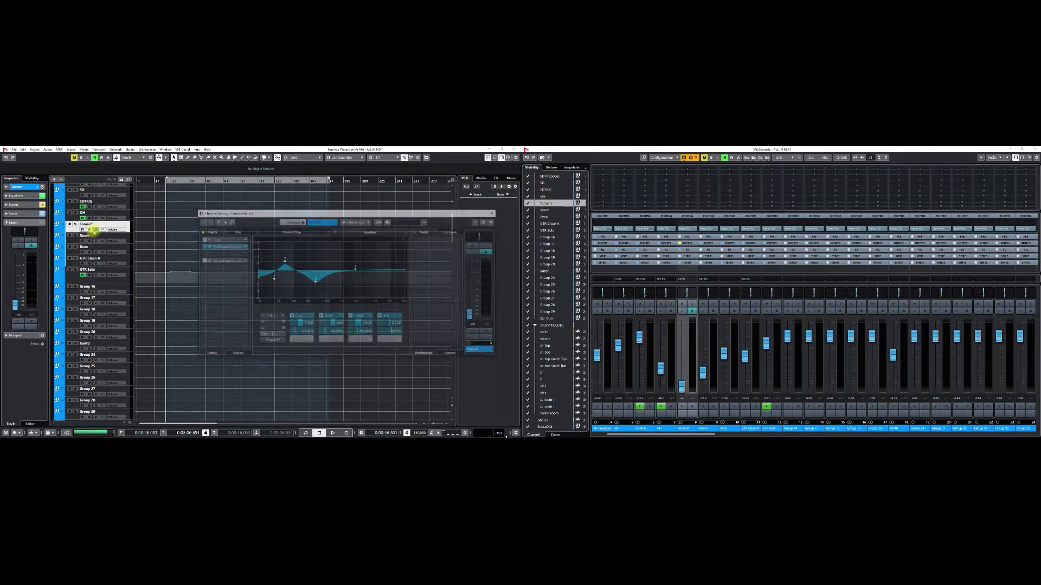
{"action": "left_click", "coordinate": [205, 247]}
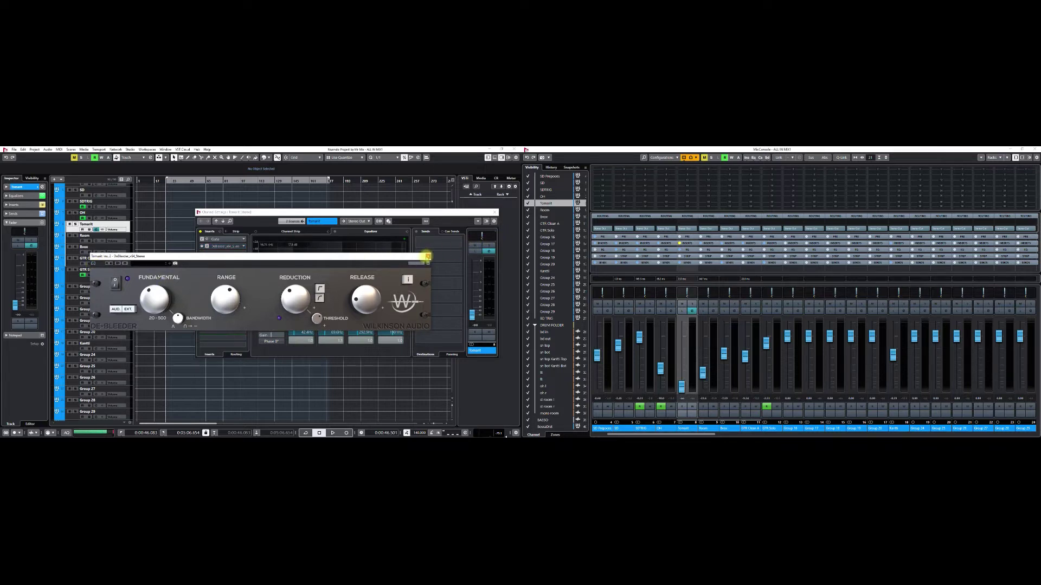
{"action": "left_click", "coordinate": [428, 256]}
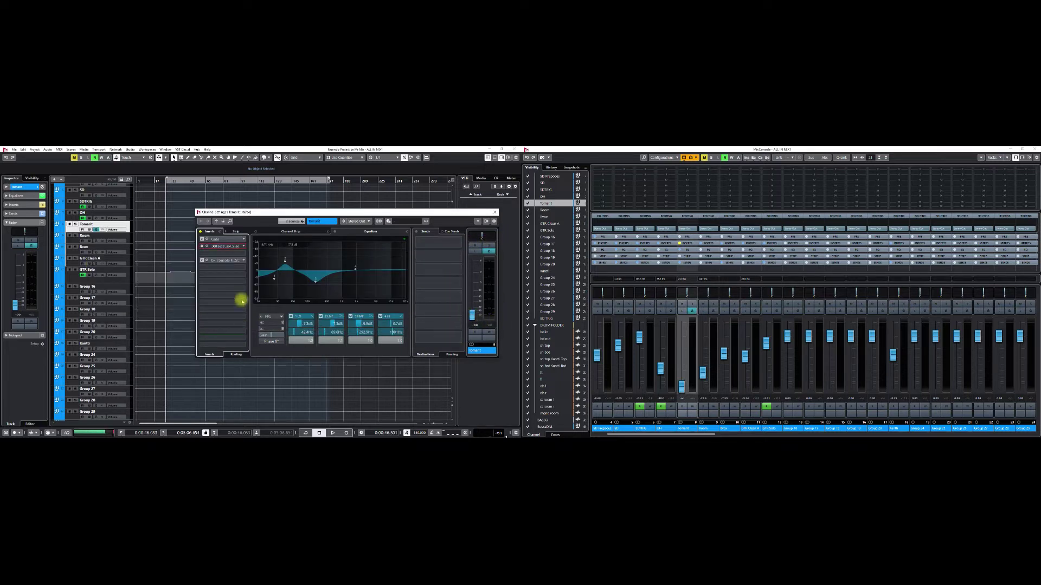
{"action": "left_click", "coordinate": [495, 213]}
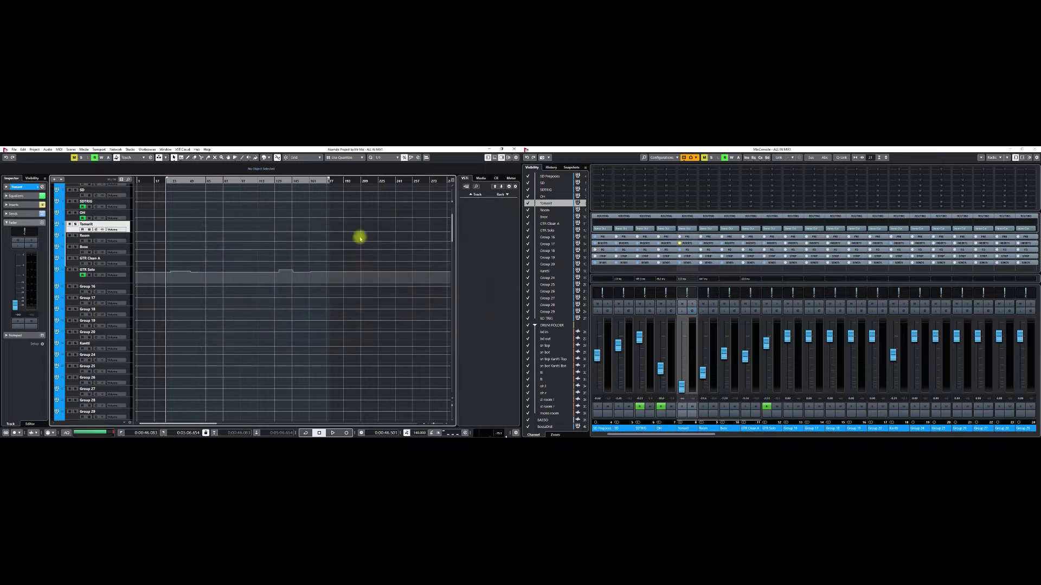
- Open the Room group's channel settings, inspect its Purple Audio MC77 compressor insert, and close both windows
{"action": "left_click", "coordinate": [96, 240]}
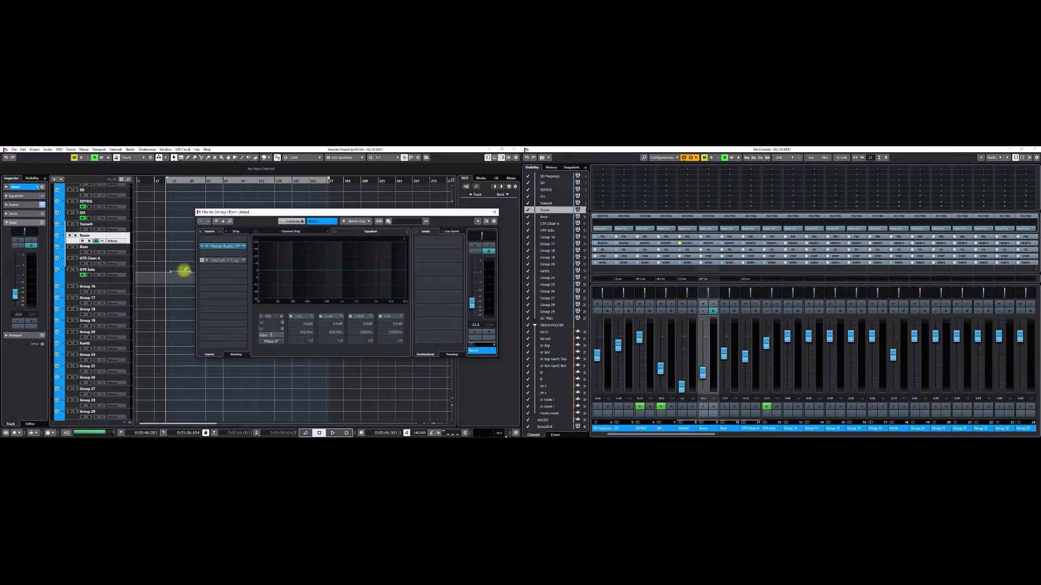
{"action": "left_click", "coordinate": [205, 247]}
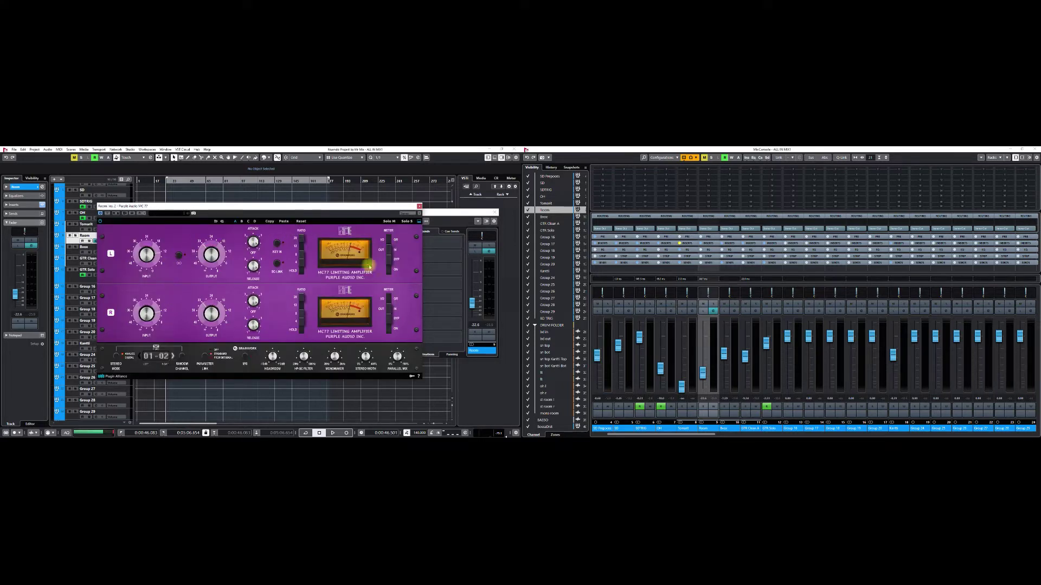
{"action": "left_click_drag", "start_coordinate": [307, 207], "coordinate": [337, 199]}
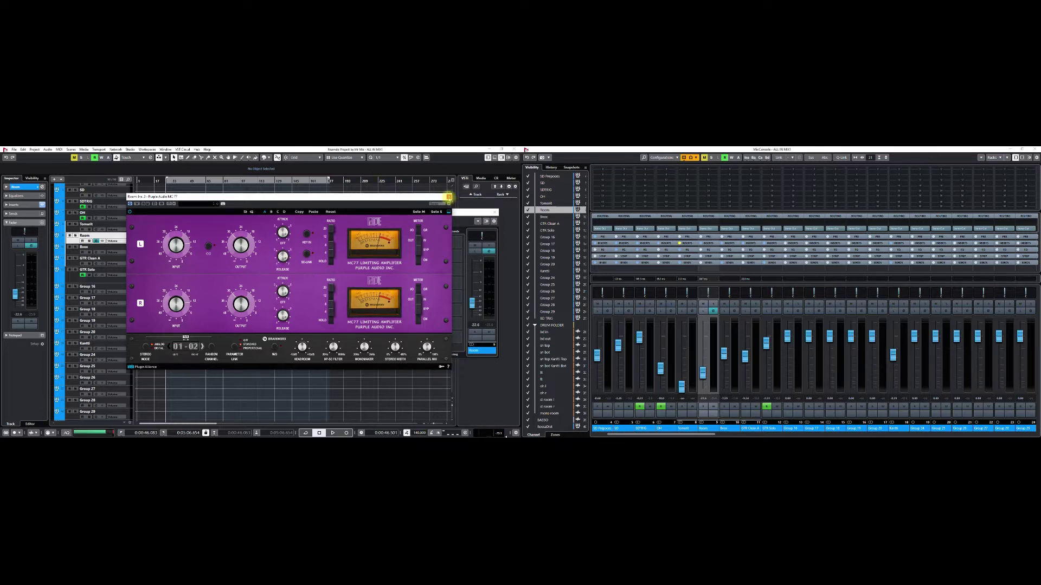
{"action": "left_click", "coordinate": [449, 197]}
{"action": "left_click", "coordinate": [494, 212]}
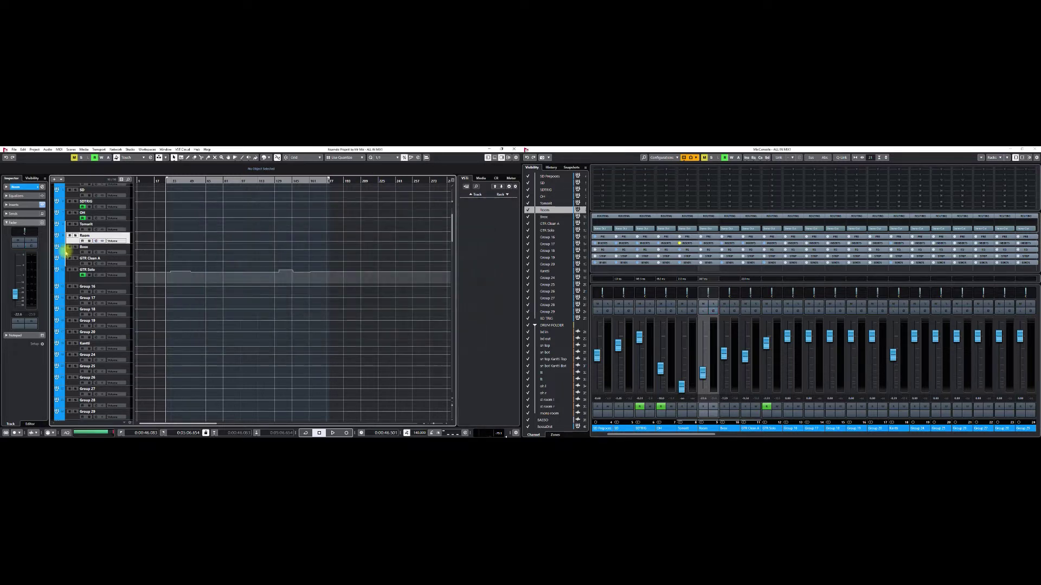
- Open the Bass group's channel settings and inspect its bx_console Focusrite SC and Sibilance inserts one after the other
{"action": "left_click", "coordinate": [74, 249]}
{"action": "left_click", "coordinate": [96, 252]}
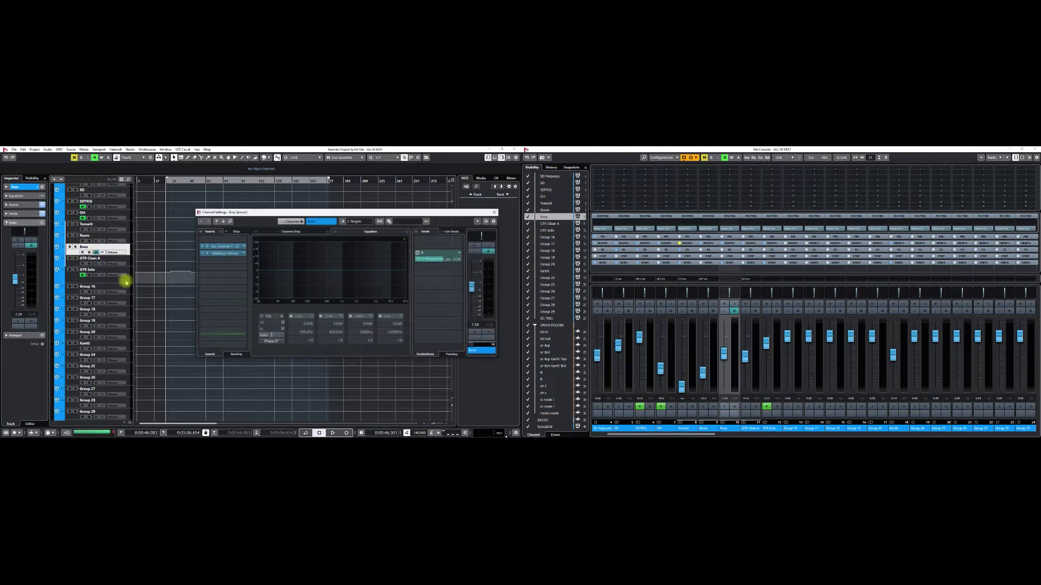
{"action": "left_click", "coordinate": [209, 247]}
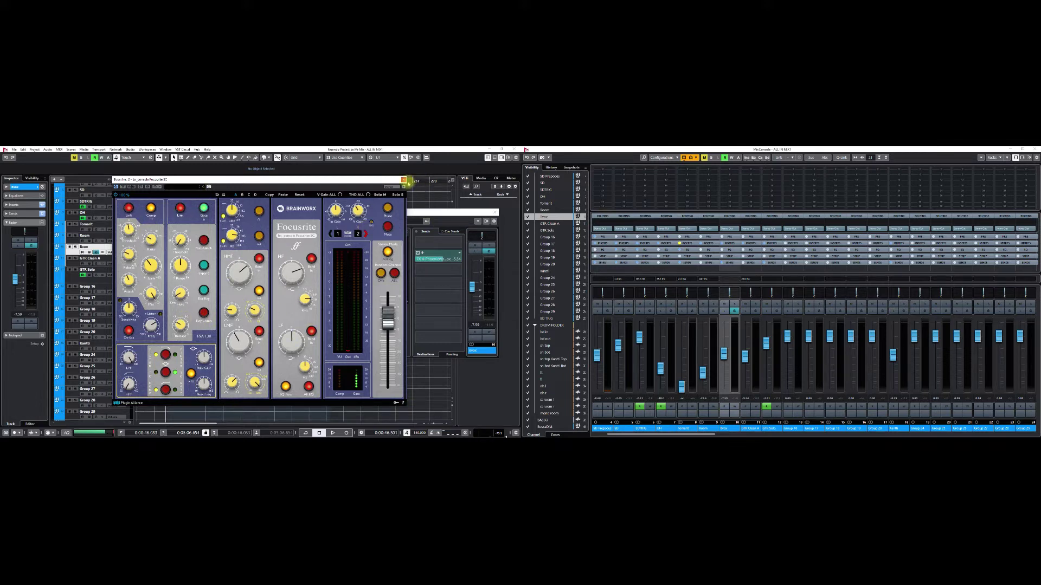
{"action": "left_click", "coordinate": [403, 180]}
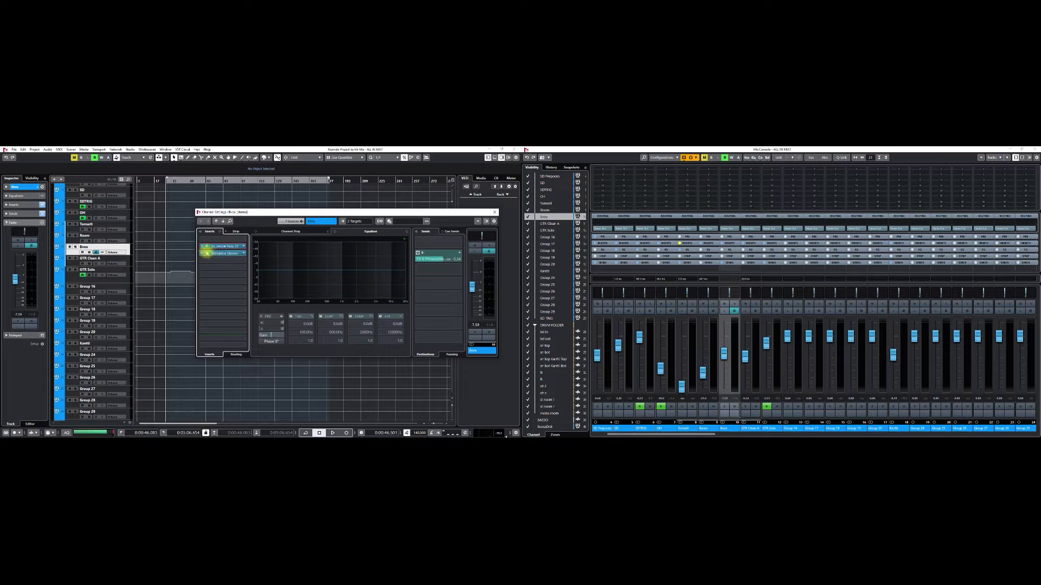
{"action": "left_click", "coordinate": [217, 253]}
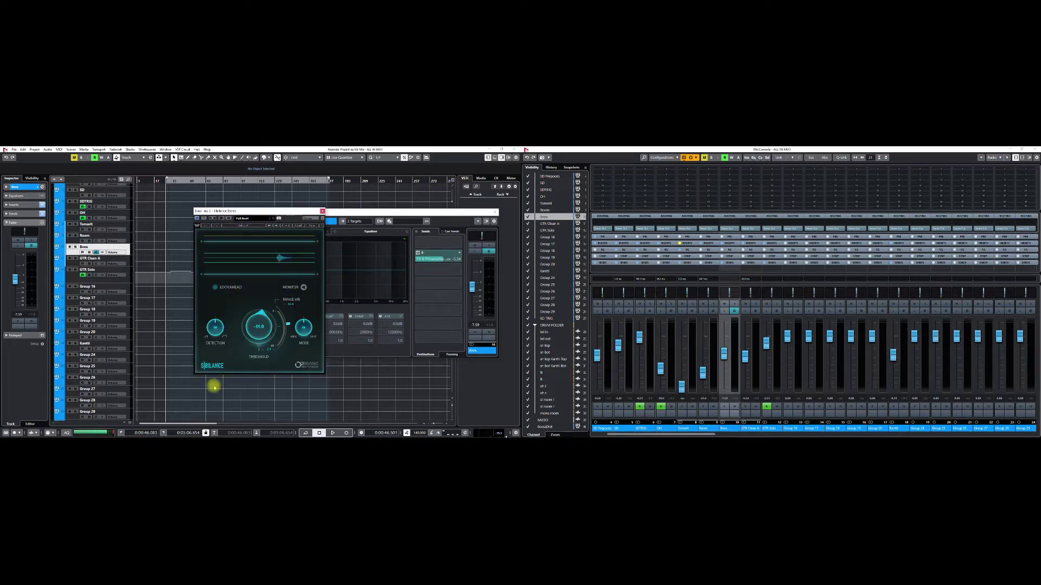
{"action": "left_click", "coordinate": [322, 211]}
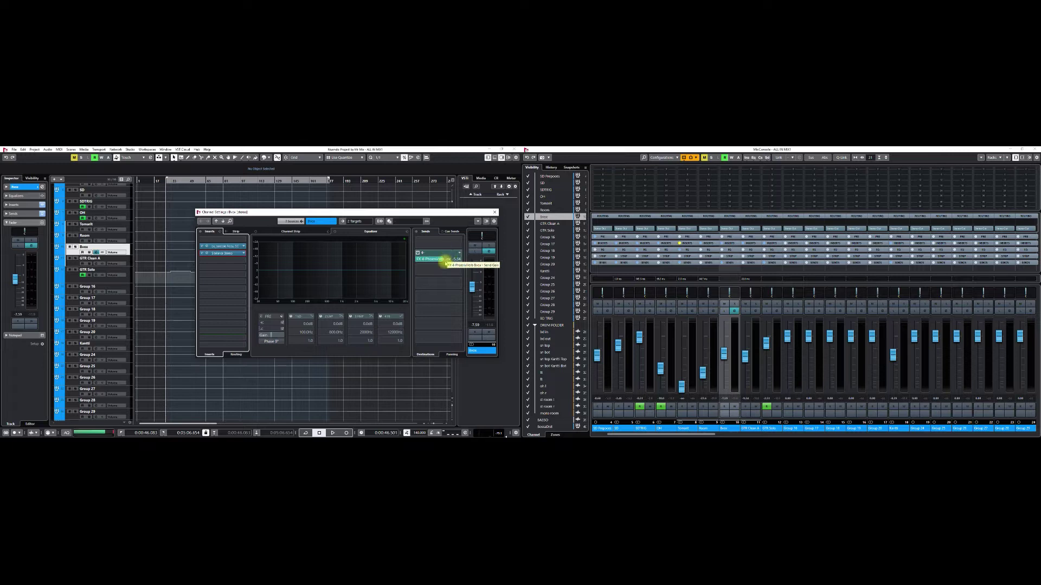
- Open the PhoenixVerb reverb from the Bass group's FX send, view its settings, and close both windows
{"action": "right_click", "coordinate": [445, 259]}
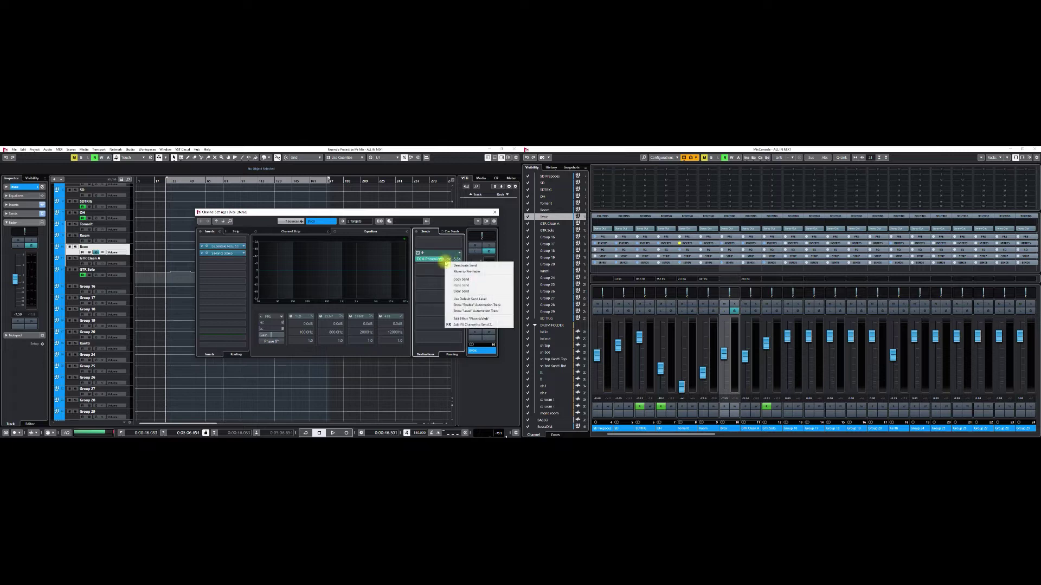
{"action": "left_click", "coordinate": [469, 319]}
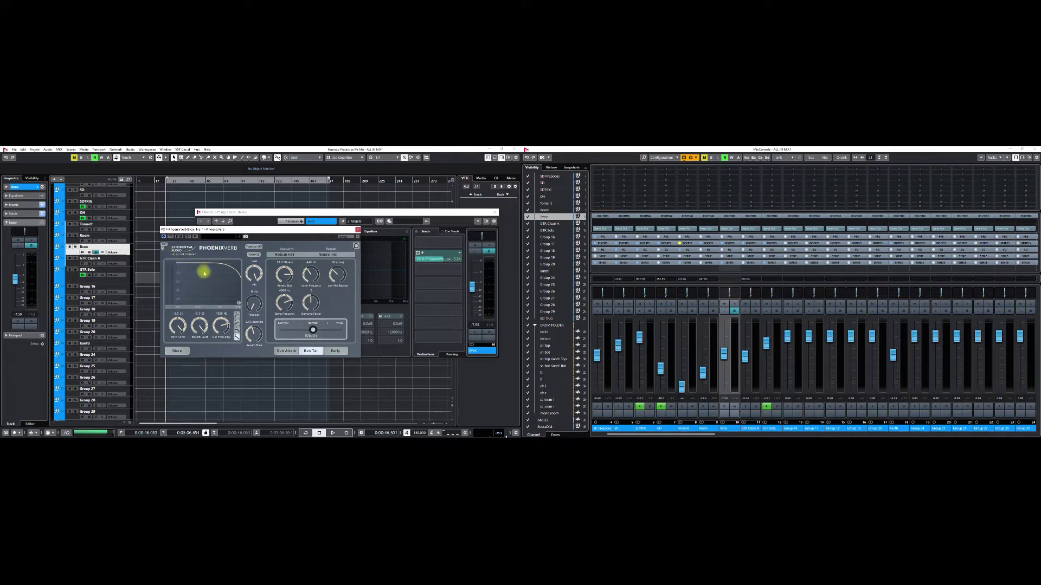
{"action": "left_click", "coordinate": [358, 231]}
{"action": "left_click", "coordinate": [493, 212]}
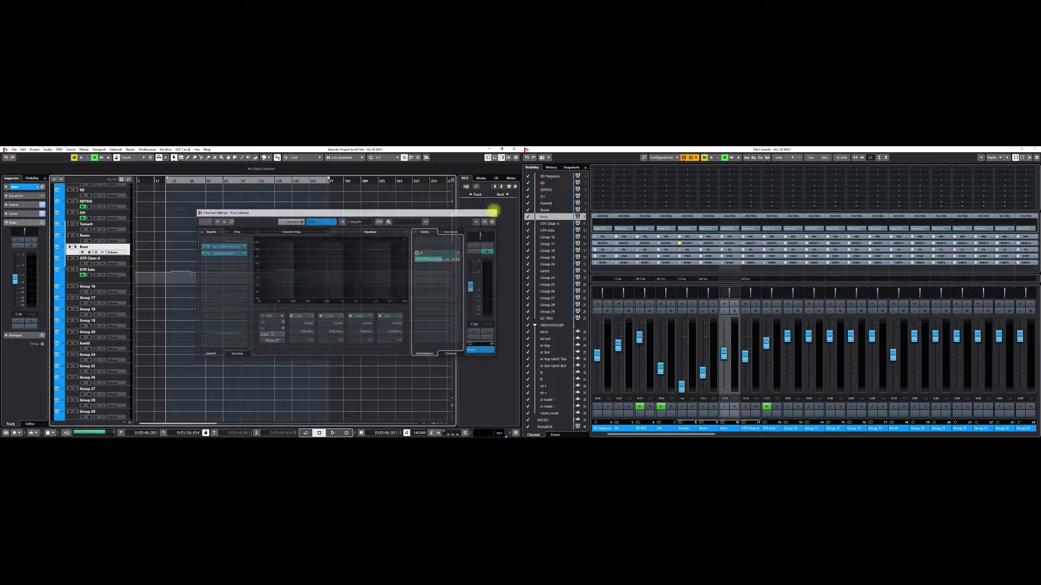
- Open the GTR Clean A group's channel settings and inspect its lower two inserts, ending with the Acme Opticom XLA-3 compressor
{"action": "left_click", "coordinate": [96, 264]}
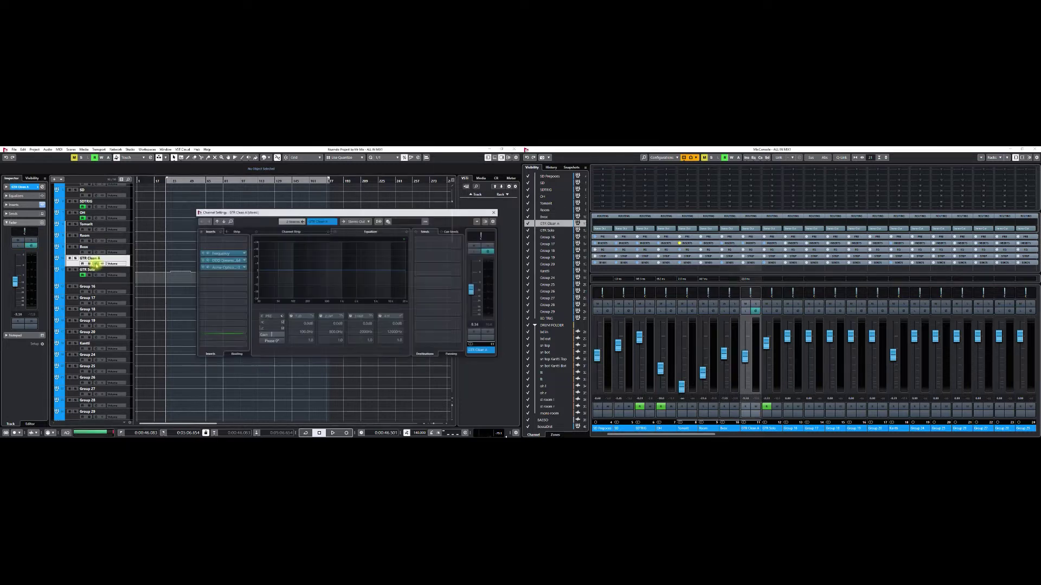
{"action": "left_click", "coordinate": [206, 264]}
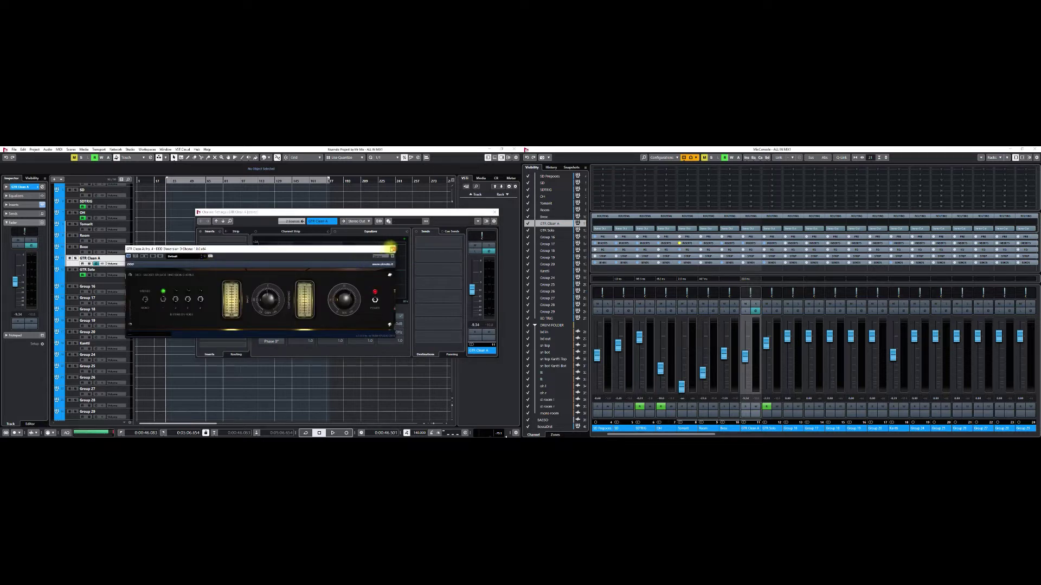
{"action": "left_click", "coordinate": [393, 249]}
{"action": "left_click", "coordinate": [206, 268]}
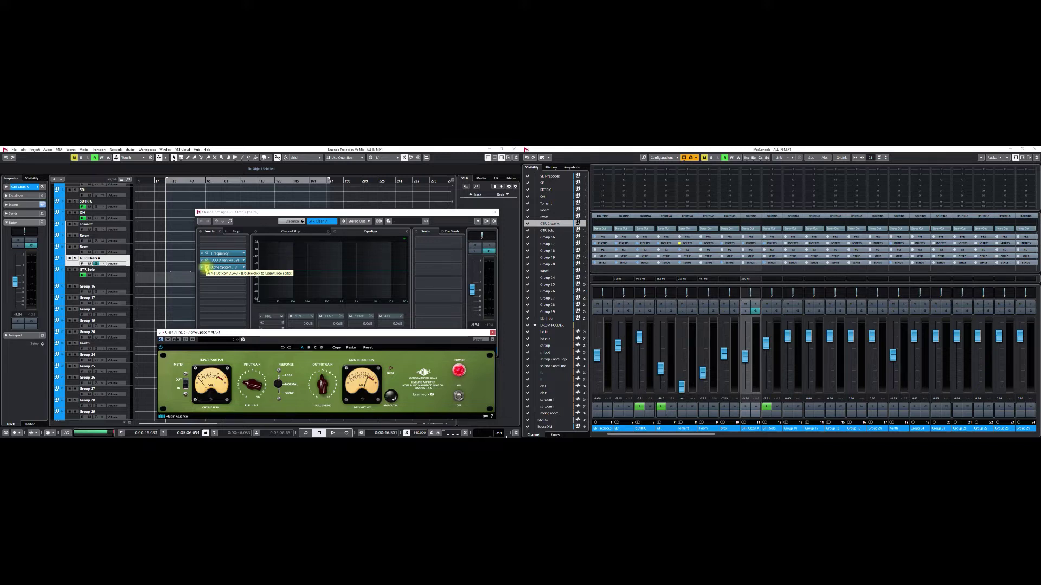
{"action": "left_click_drag", "start_coordinate": [256, 334], "coordinate": [244, 237]}
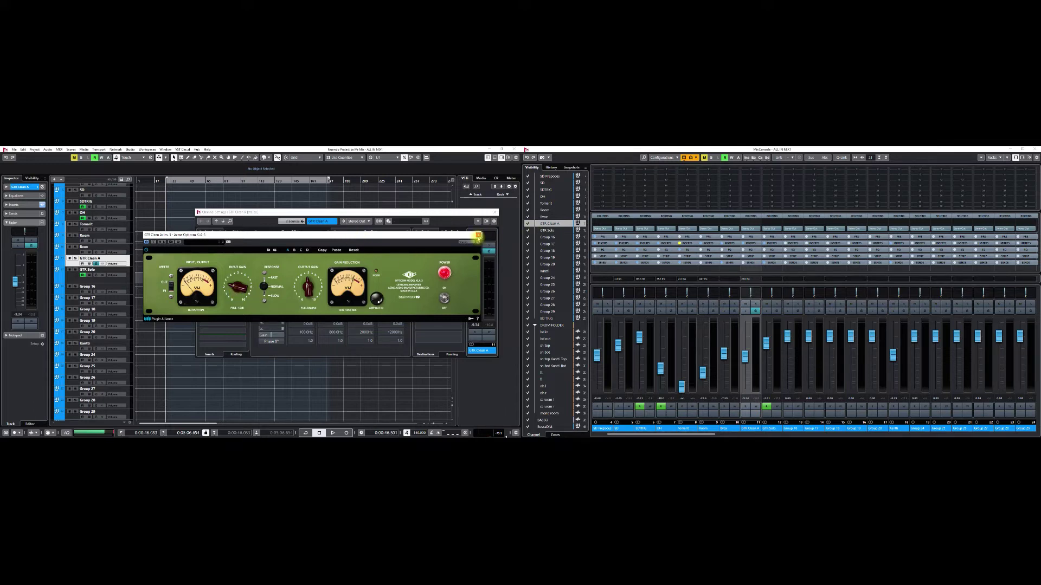
{"action": "left_click", "coordinate": [478, 236]}
- Open the GTR Solo group's channel settings, inspect its bx_console Focusrite SC insert, and close both windows
{"action": "left_click", "coordinate": [75, 278]}
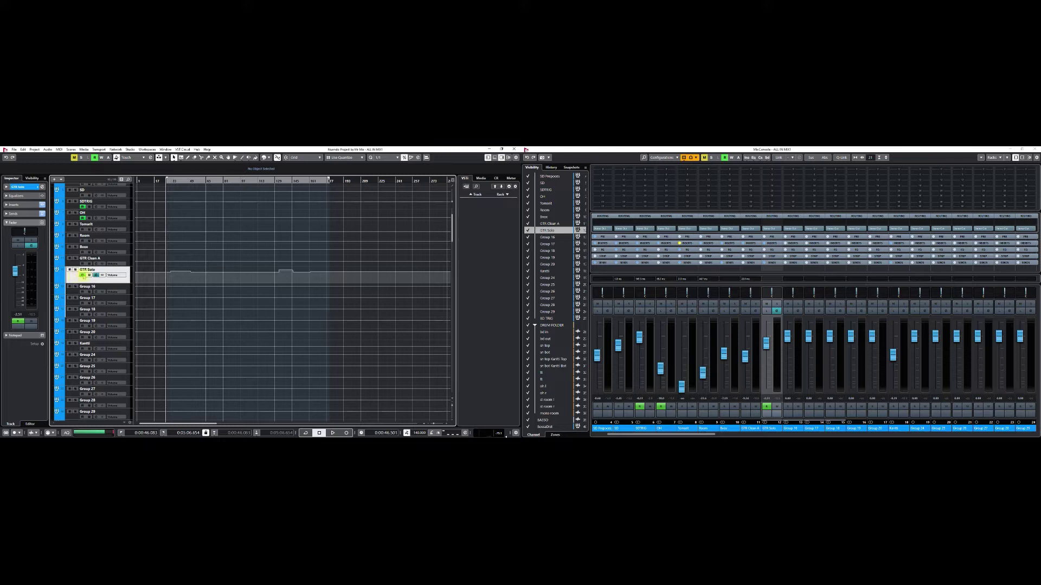
{"action": "left_click", "coordinate": [96, 276]}
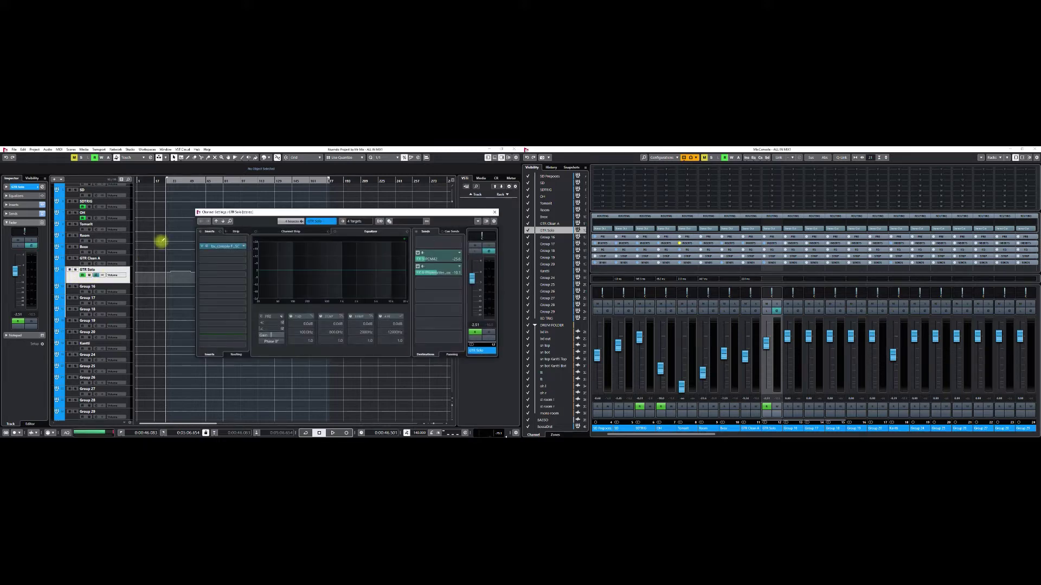
{"action": "left_click", "coordinate": [205, 249]}
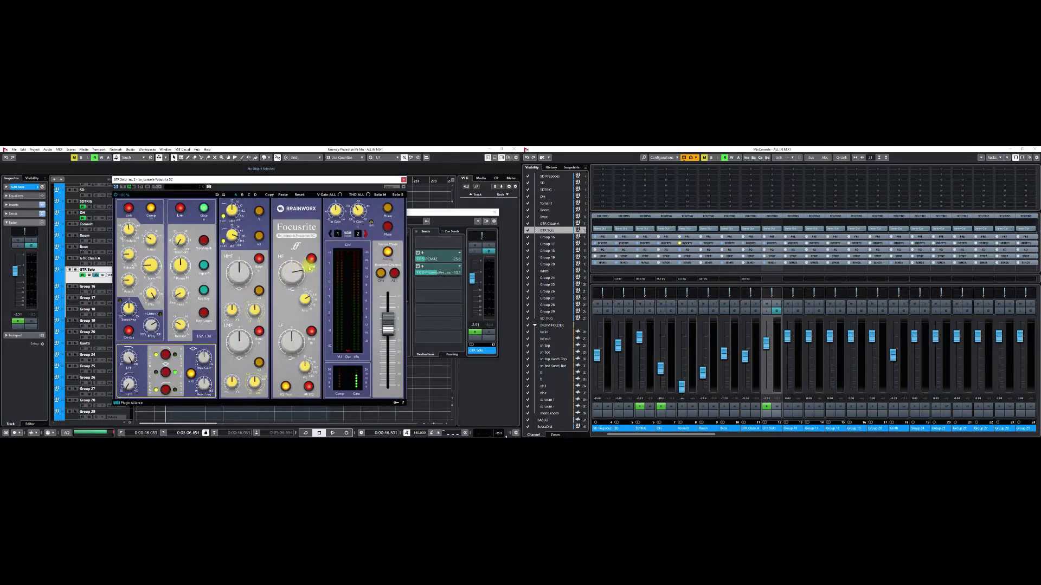
{"action": "left_click_drag", "start_coordinate": [294, 266], "coordinate": [298, 285]}
{"action": "mouse_move", "coordinate": [288, 259]}
{"action": "left_mouse_down"}
{"action": "mouse_move", "coordinate": [265, 263]}
{"action": "mouse_move", "coordinate": [291, 277]}
{"action": "left_mouse_up"}
{"action": "left_click", "coordinate": [403, 180]}
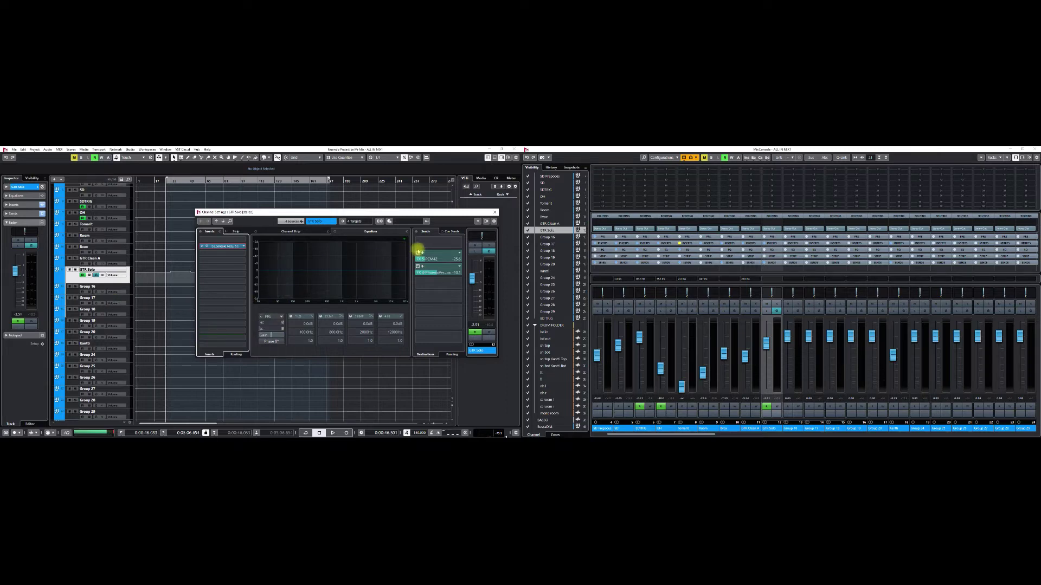
{"action": "left_click", "coordinate": [495, 212]}
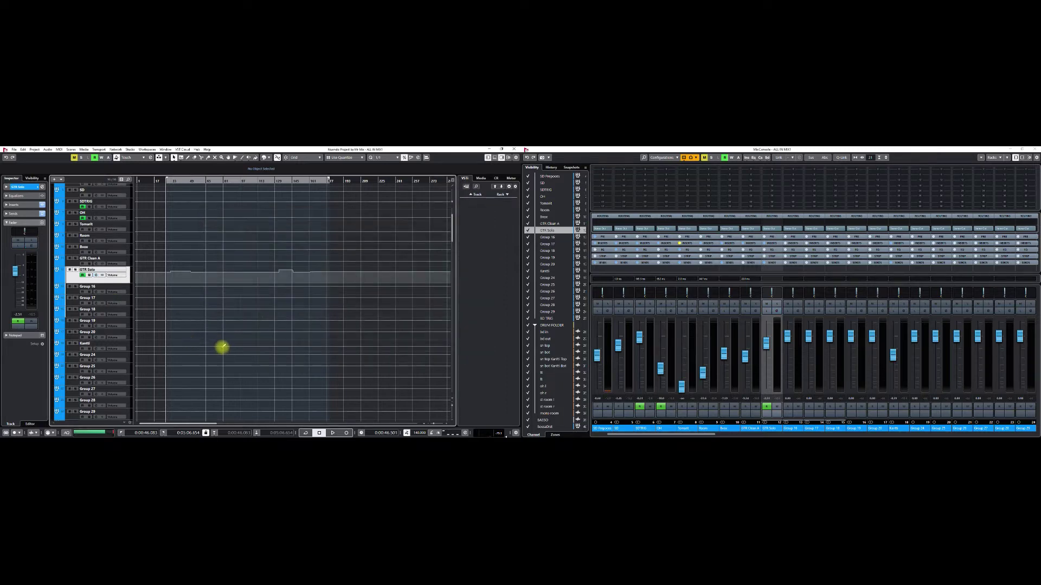
- Look through the bass, guitar and lead vocal tracks in the arrangement, down to the automation lanes under LEAD VOX 1
{"action": "scroll", "coordinate": [222, 347], "scroll_direction": "down", "scroll_amount": 5}
{"action": "scroll", "coordinate": [222, 347], "scroll_direction": "down", "scroll_amount": 15}
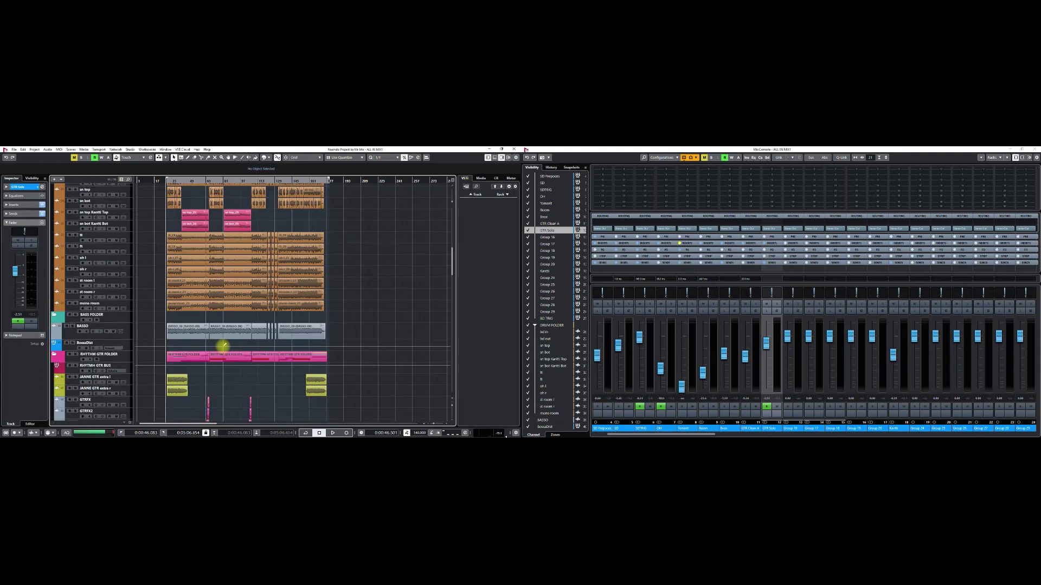
{"action": "scroll", "coordinate": [220, 343], "scroll_direction": "up", "scroll_amount": 4}
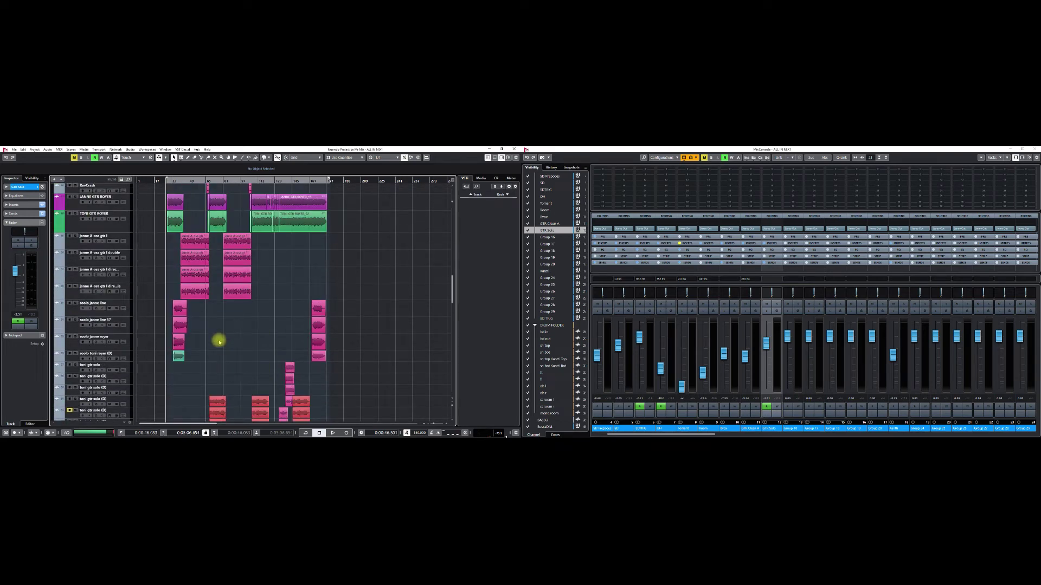
{"action": "scroll", "coordinate": [218, 339], "scroll_direction": "down", "scroll_amount": 6}
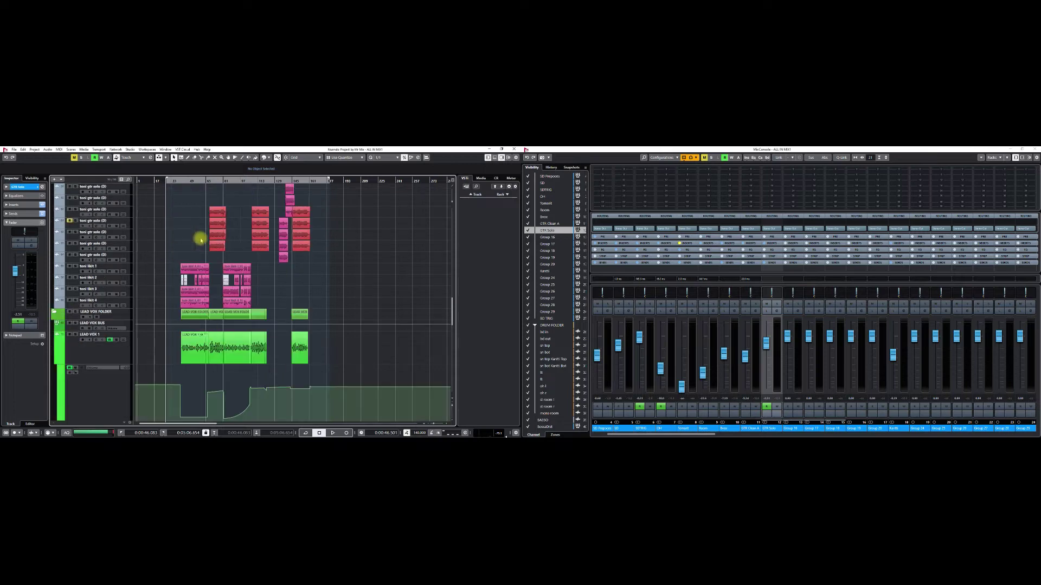
{"action": "scroll", "coordinate": [360, 268], "scroll_direction": "up", "scroll_amount": 2}
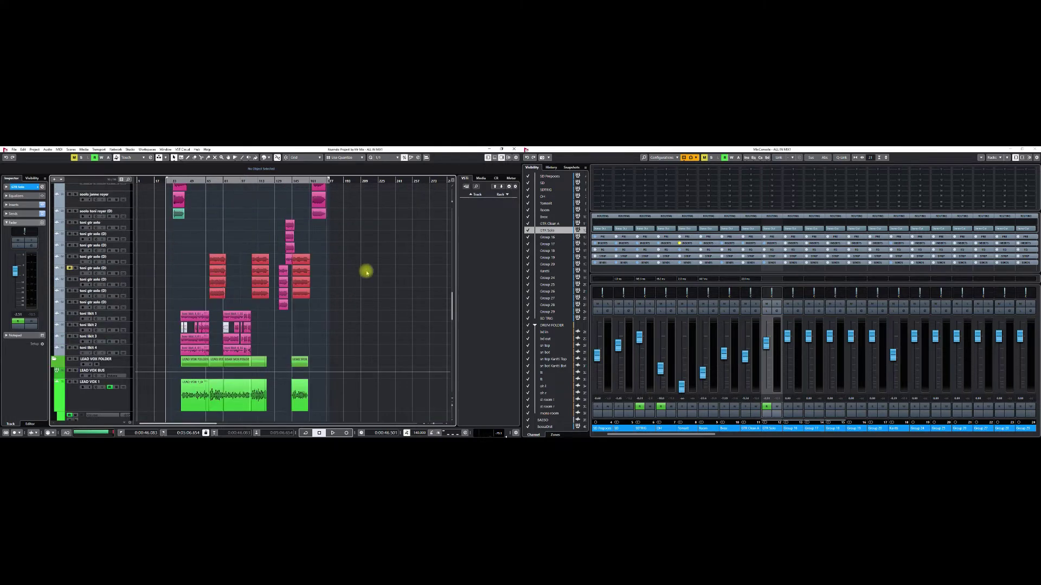
{"action": "scroll", "coordinate": [368, 270], "scroll_direction": "down", "scroll_amount": 2}
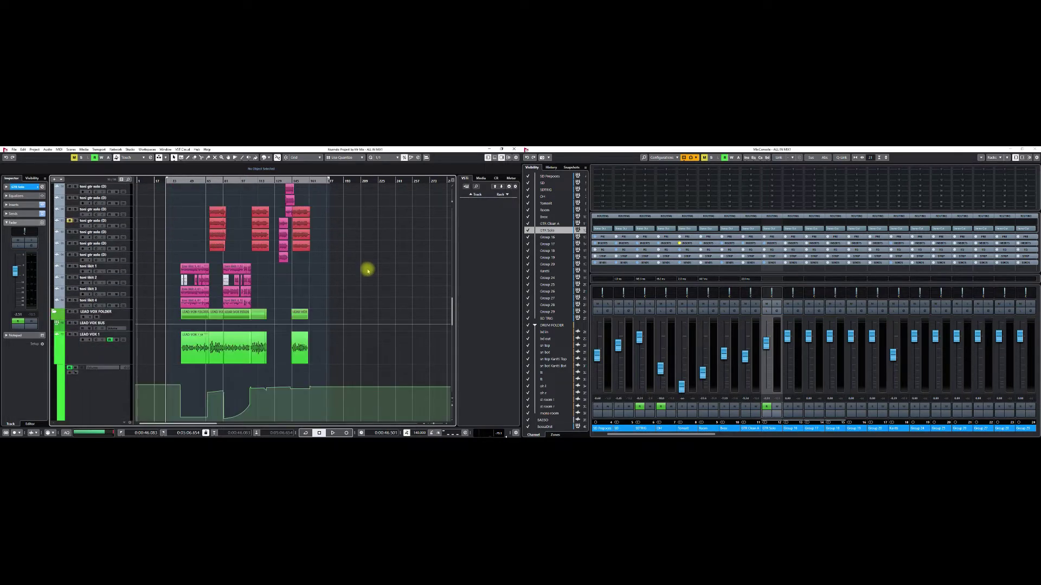
{"action": "scroll", "coordinate": [368, 270], "scroll_direction": "down", "scroll_amount": 2}
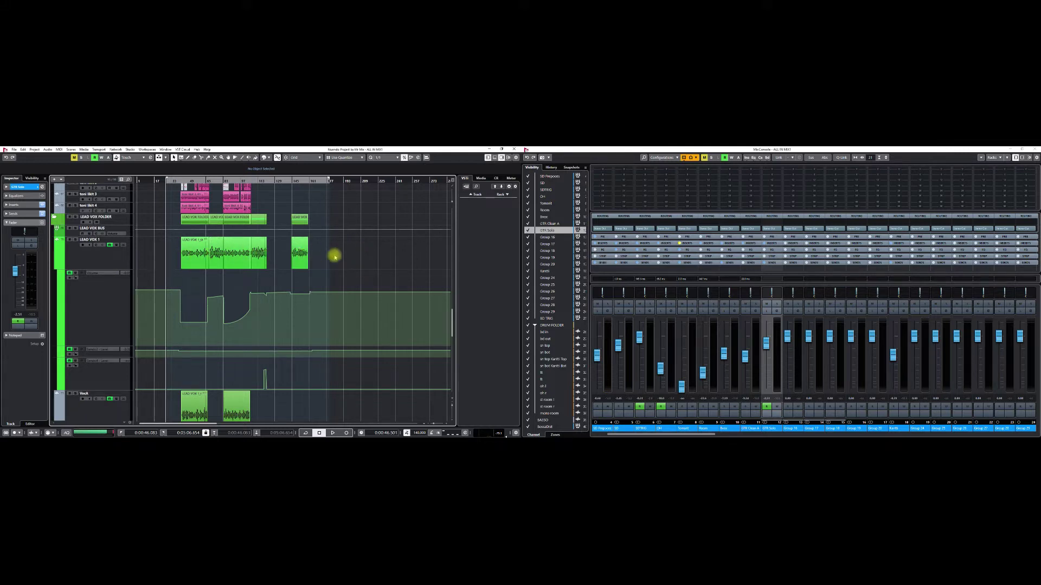
{"action": "scroll", "coordinate": [335, 257], "scroll_direction": "down", "scroll_amount": 2}
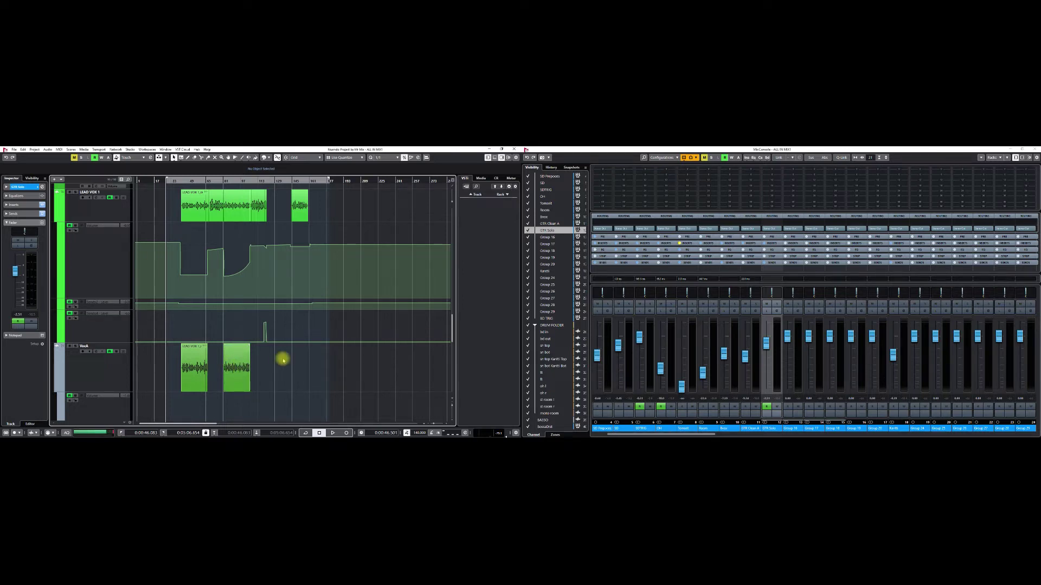
- Open the channel settings of the vocal track below LEAD VOX 1 and inspect its Solid State Logic LMC-1 compressor insert
{"action": "left_click", "coordinate": [97, 352]}
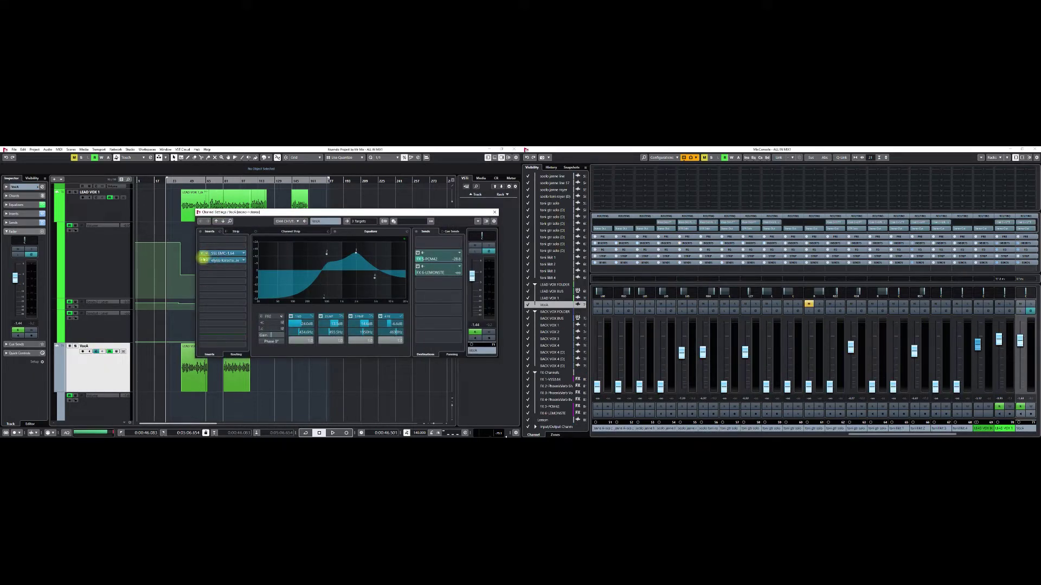
{"action": "left_click", "coordinate": [207, 255]}
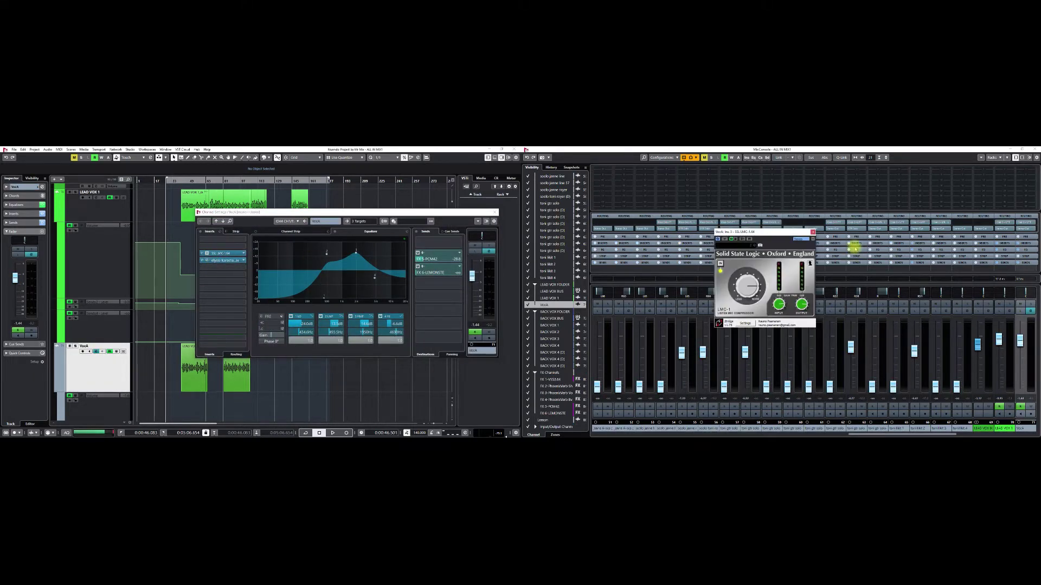
{"action": "left_click_drag", "start_coordinate": [793, 233], "coordinate": [144, 246]}
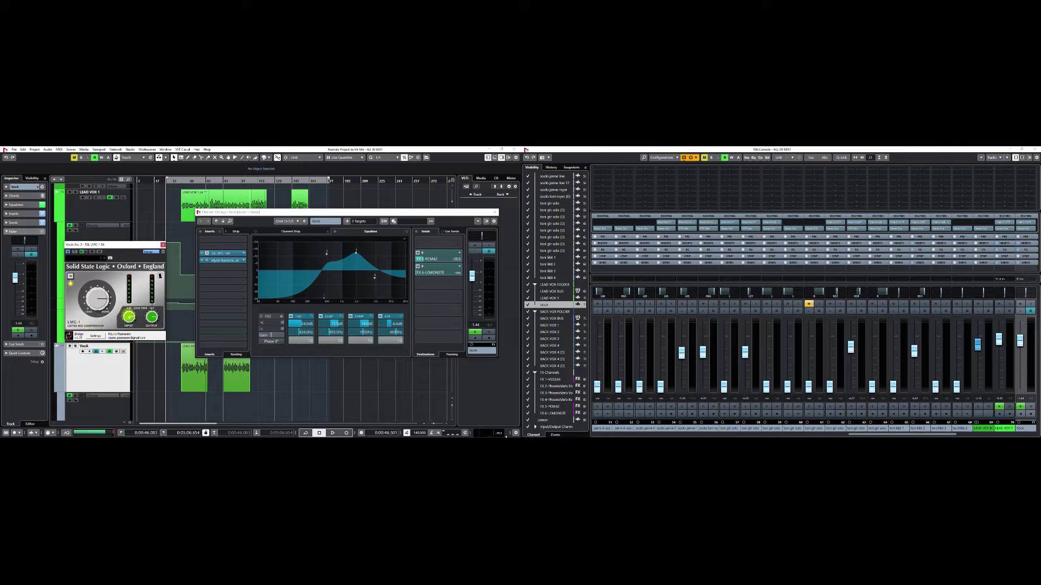
{"action": "left_click_drag", "start_coordinate": [126, 247], "coordinate": [130, 239]}
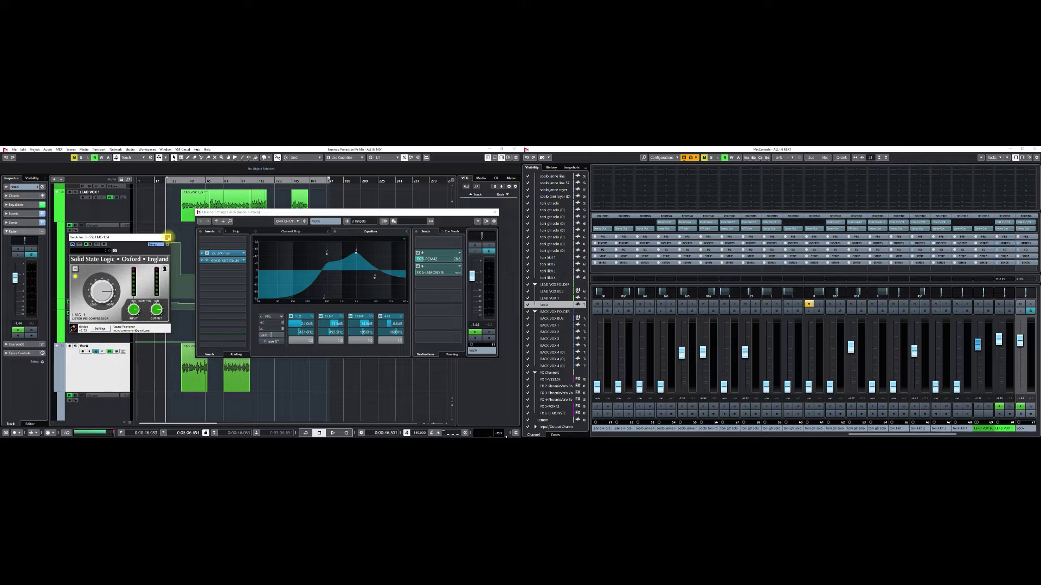
{"action": "left_click", "coordinate": [168, 238]}
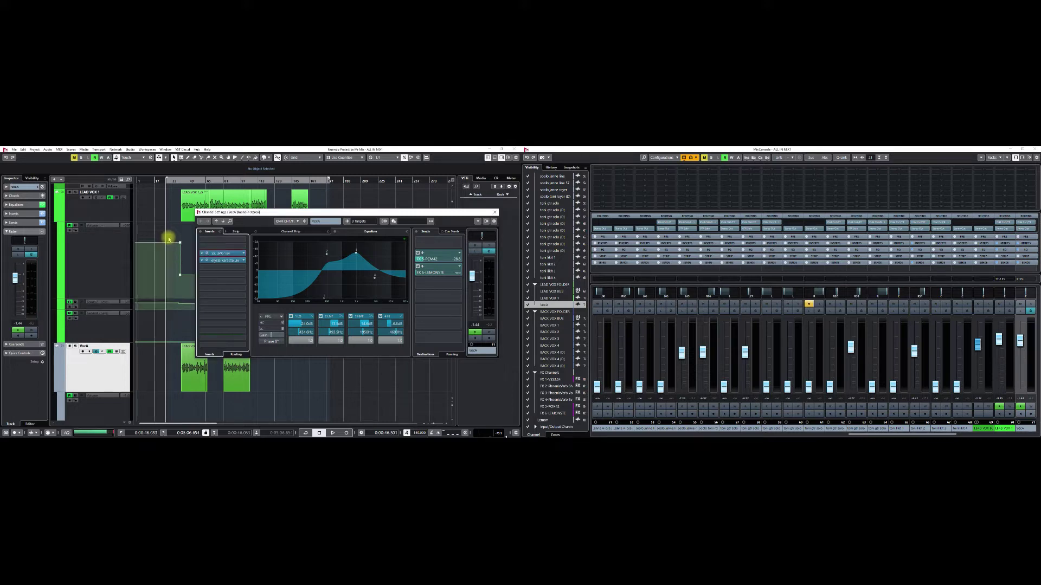
- Inspect the same vocal track's elysia karacter insert and its equalizer curve, and close both windows
{"action": "left_click", "coordinate": [206, 262]}
{"action": "left_click_drag", "start_coordinate": [371, 301], "coordinate": [225, 247]}
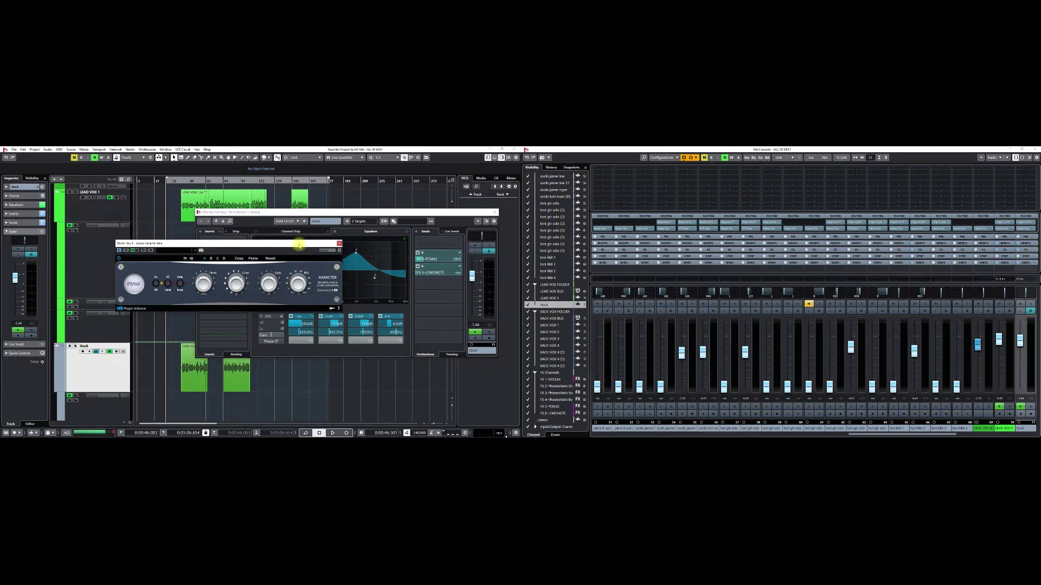
{"action": "left_click", "coordinate": [339, 244]}
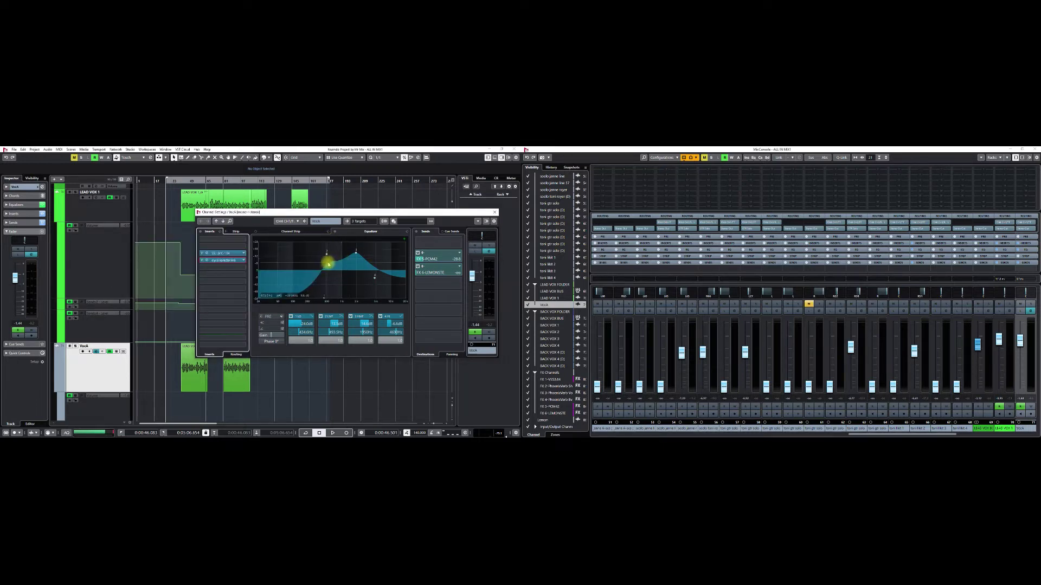
{"action": "left_click", "coordinate": [493, 212]}
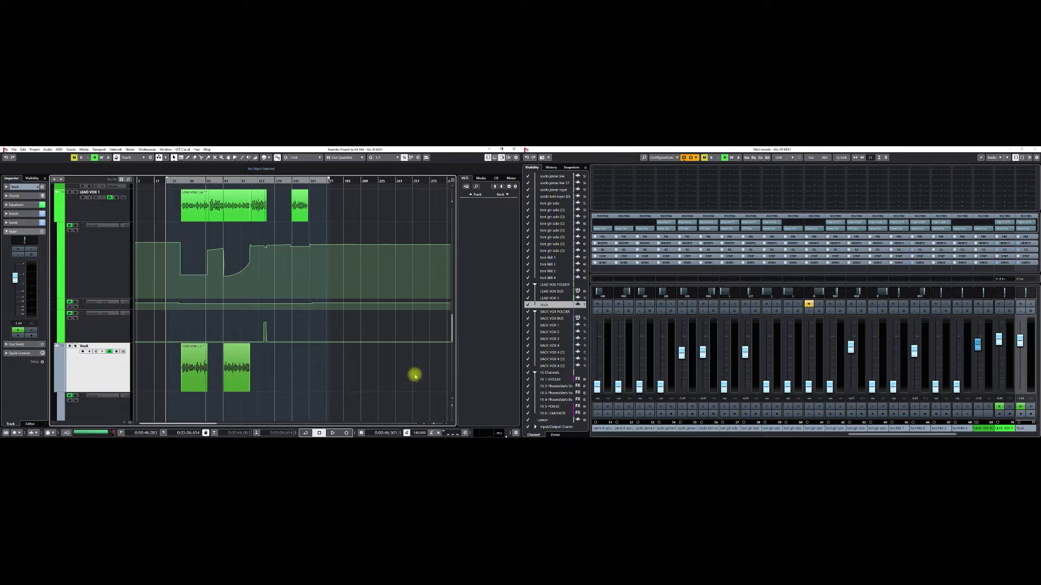
- Open the FX 6-LEMONOTE channel's settings, view its stereo delay insert, and close both windows
{"action": "scroll", "coordinate": [417, 374], "scroll_direction": "down", "scroll_amount": 3}
{"action": "scroll", "coordinate": [417, 374], "scroll_direction": "down", "scroll_amount": 10}
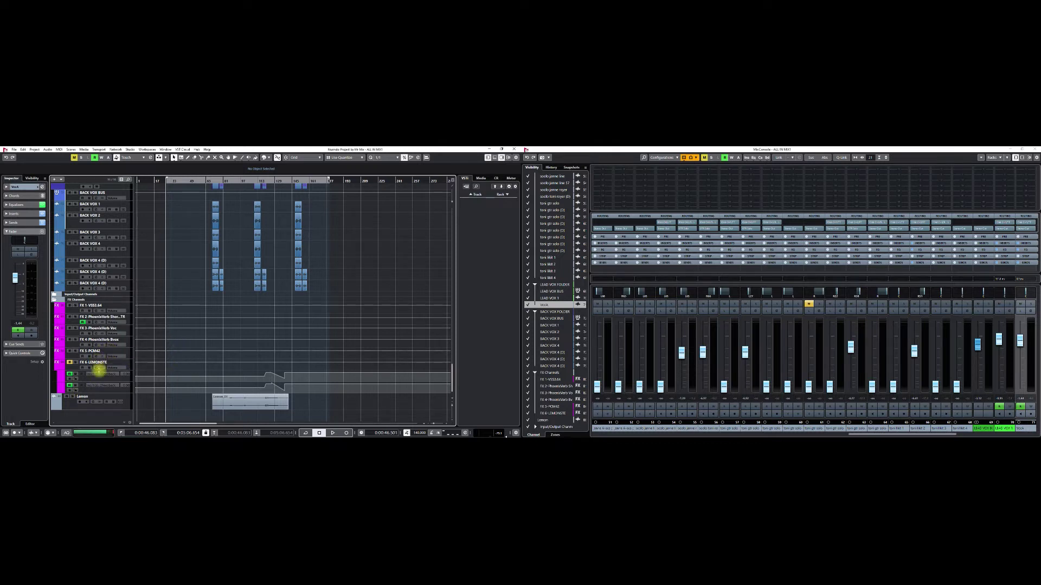
{"action": "left_click", "coordinate": [97, 370]}
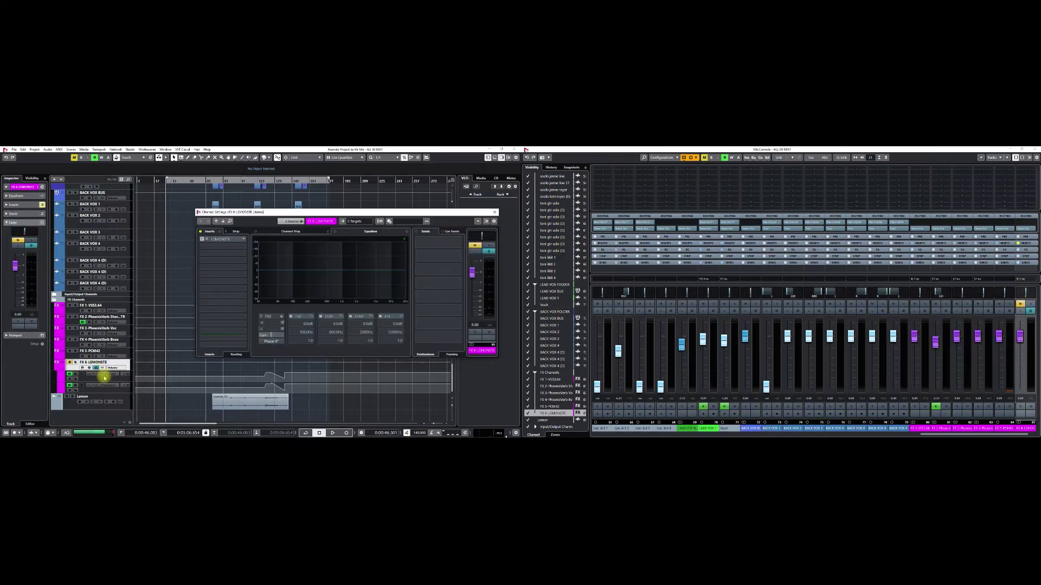
{"action": "left_click", "coordinate": [211, 240]}
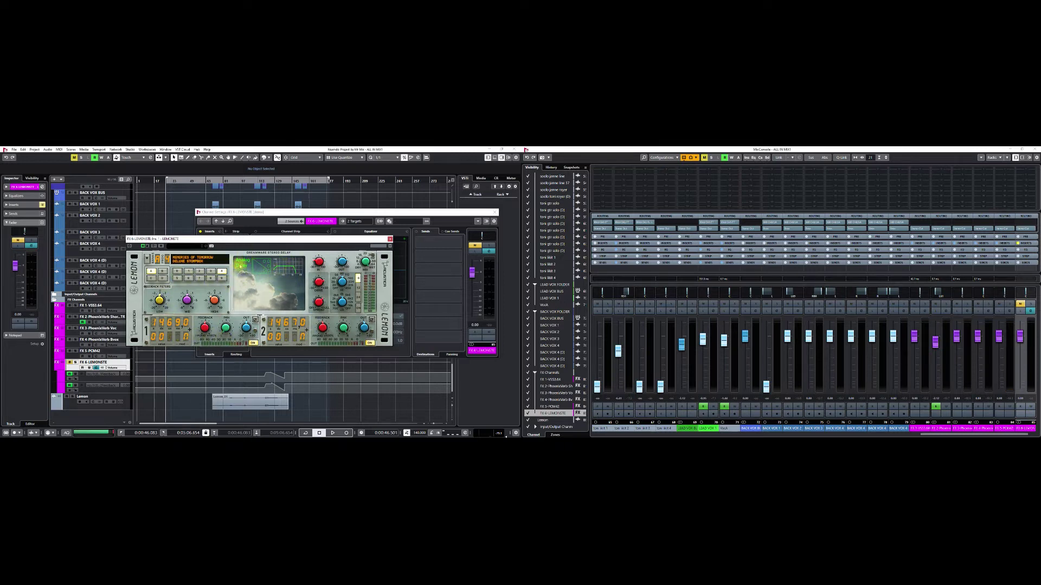
{"action": "left_click", "coordinate": [390, 239]}
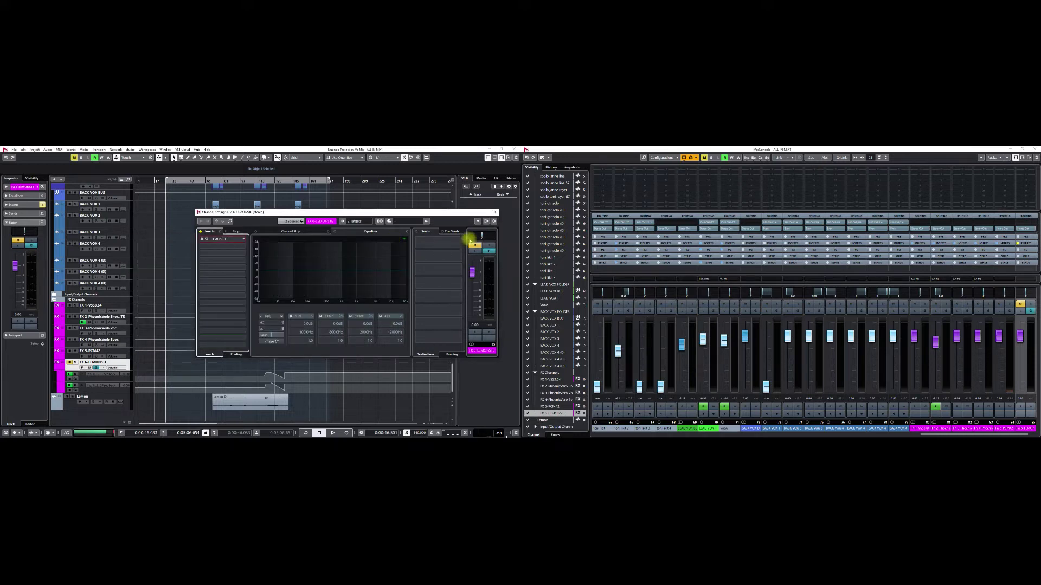
{"action": "left_click", "coordinate": [494, 212]}
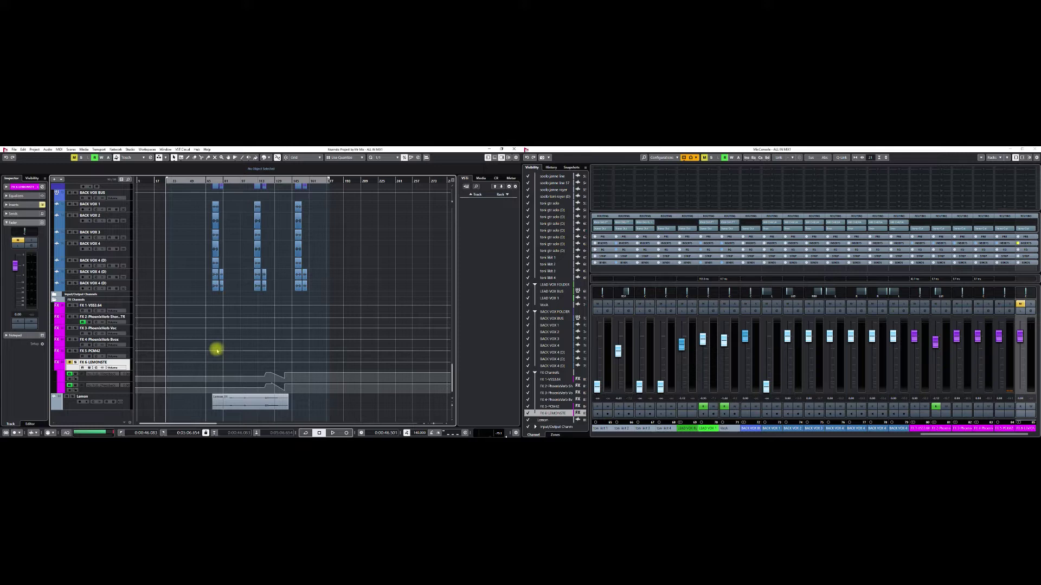
- Examine the volume and send automation lanes of the two lead vocal tracks, ending with the volume lane of LEAD VOX 1
{"action": "scroll", "coordinate": [214, 347], "scroll_direction": "up", "scroll_amount": 8}
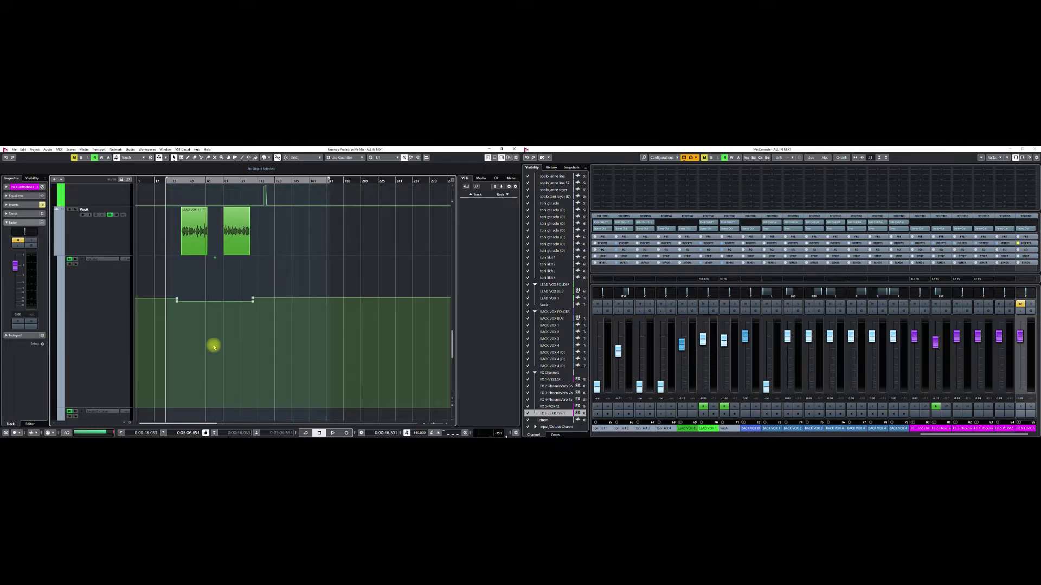
{"action": "scroll", "coordinate": [214, 346], "scroll_direction": "down", "scroll_amount": 5}
{"action": "scroll", "coordinate": [214, 343], "scroll_direction": "up", "scroll_amount": 2}
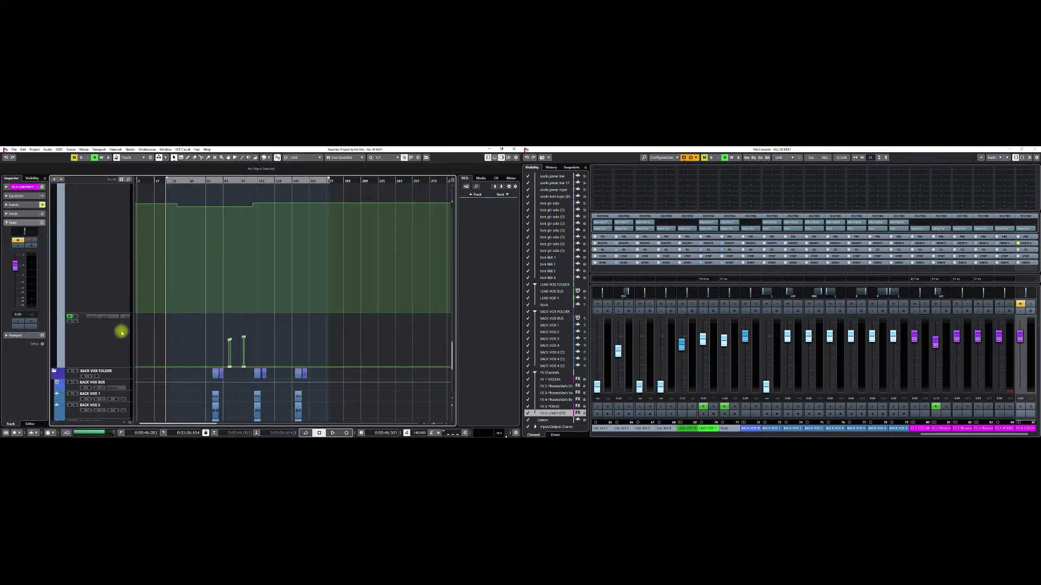
{"action": "scroll", "coordinate": [244, 325], "scroll_direction": "up", "scroll_amount": 4}
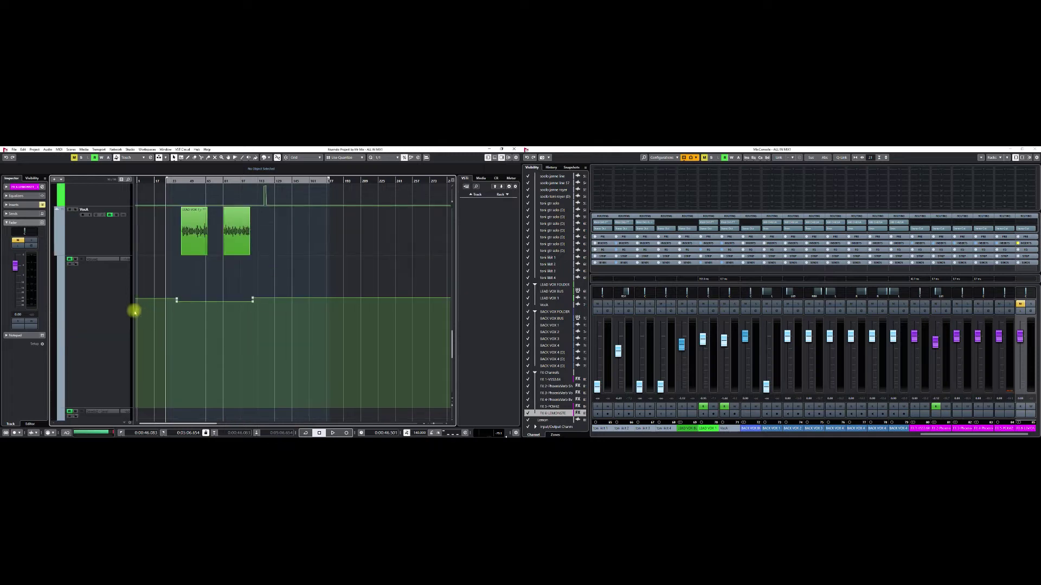
{"action": "scroll", "coordinate": [183, 340], "scroll_direction": "down", "scroll_amount": 2}
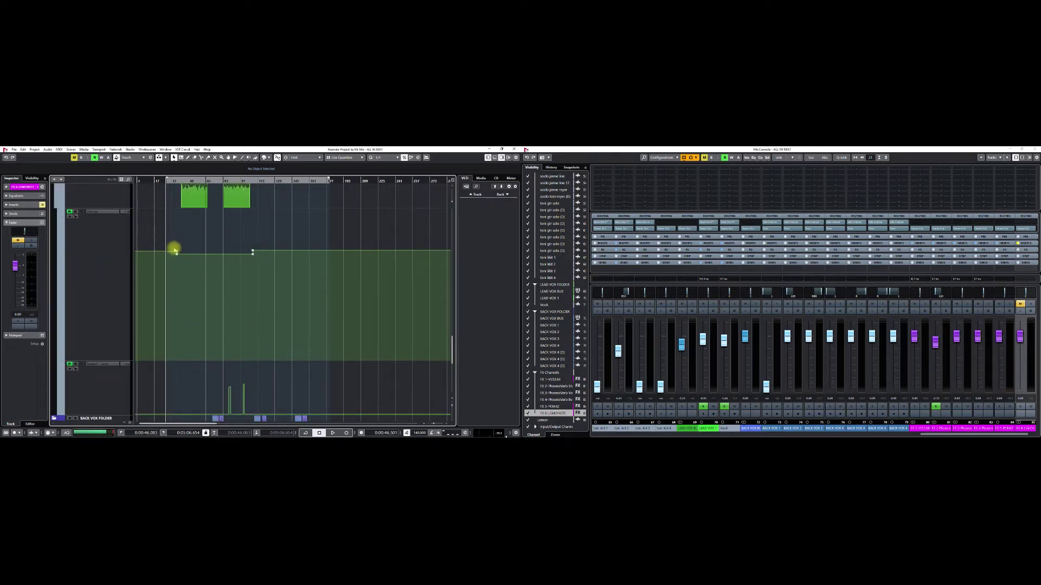
{"action": "scroll", "coordinate": [266, 249], "scroll_direction": "up", "scroll_amount": 4}
{"action": "scroll", "coordinate": [317, 297], "scroll_direction": "up", "scroll_amount": 2}
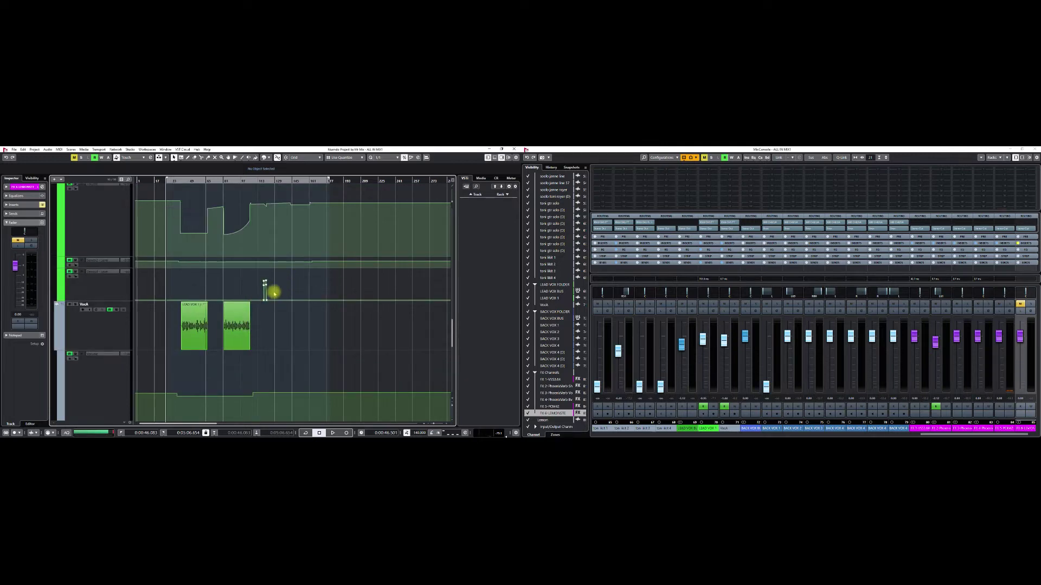
{"action": "scroll", "coordinate": [274, 292], "scroll_direction": "up", "scroll_amount": 2}
{"action": "left_click", "coordinate": [108, 230]}
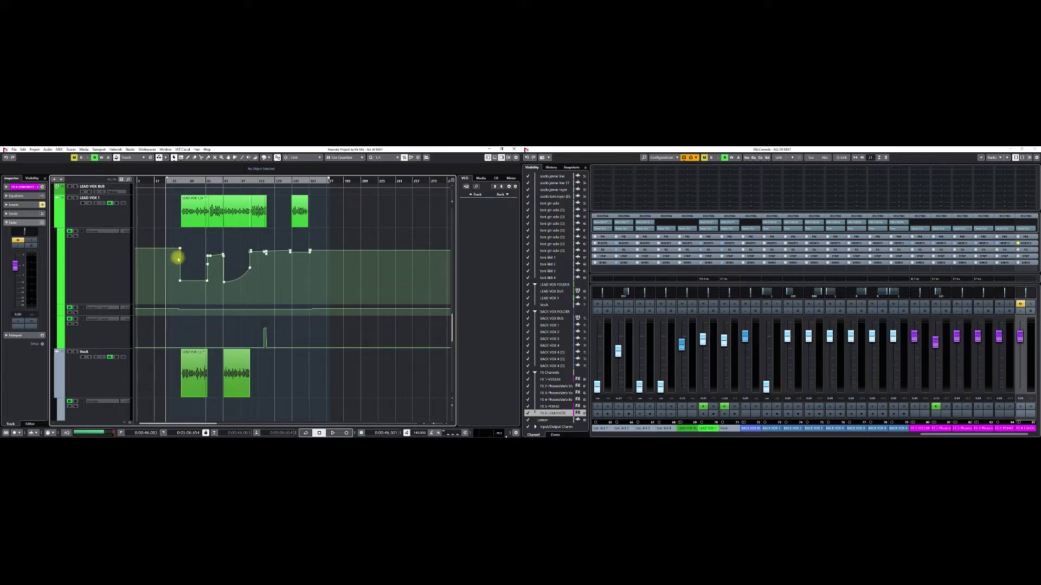
- Look back through the guitar, bass and drum tracks up to the group channels above DRUM FOLDER
{"action": "scroll", "coordinate": [305, 269], "scroll_direction": "up", "scroll_amount": 10}
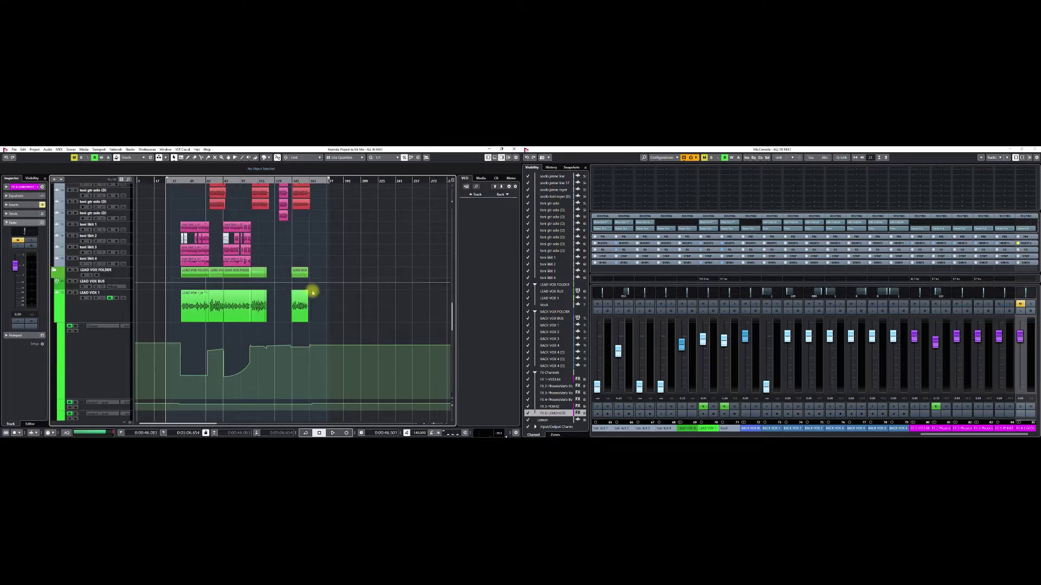
{"action": "scroll", "coordinate": [330, 324], "scroll_direction": "up", "scroll_amount": 8}
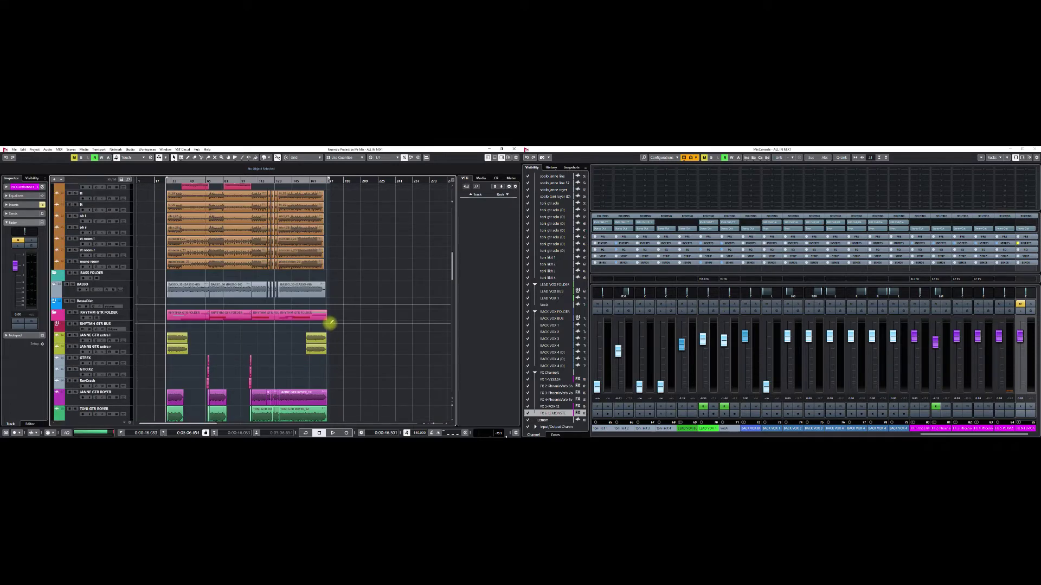
{"action": "scroll", "coordinate": [200, 309], "scroll_direction": "up", "scroll_amount": 10}
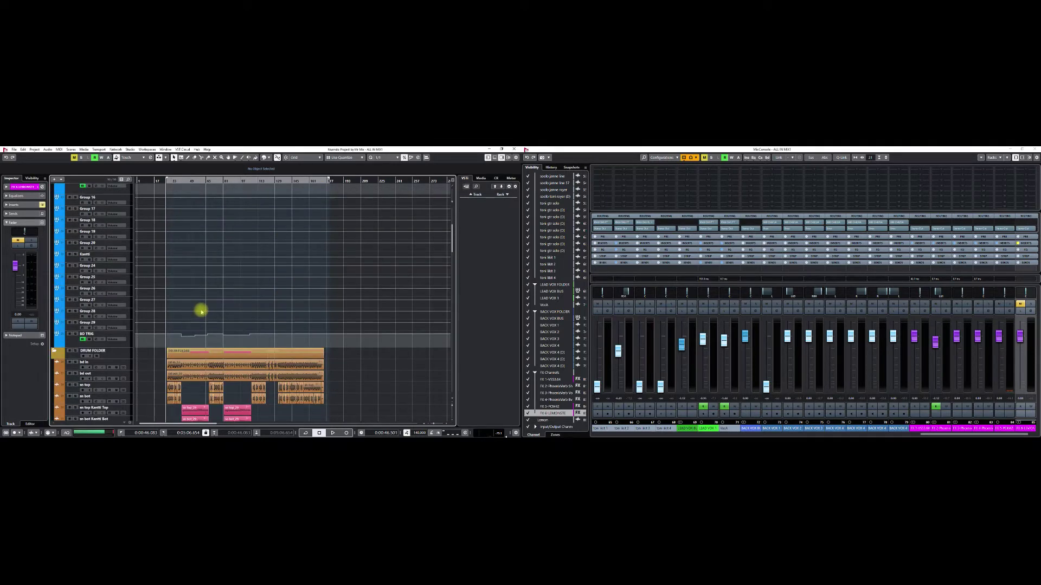
{"action": "scroll", "coordinate": [200, 310], "scroll_direction": "down", "scroll_amount": 10}
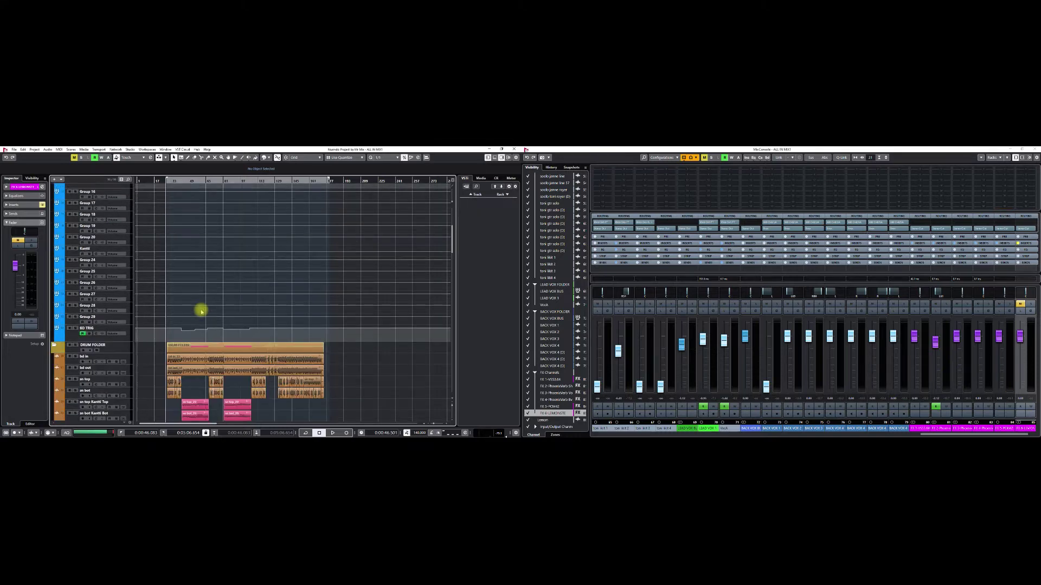
- Look through the group channels and the drum folder down to the bass and rhythm guitar tracks
{"action": "scroll", "coordinate": [200, 310], "scroll_direction": "down", "scroll_amount": 4}
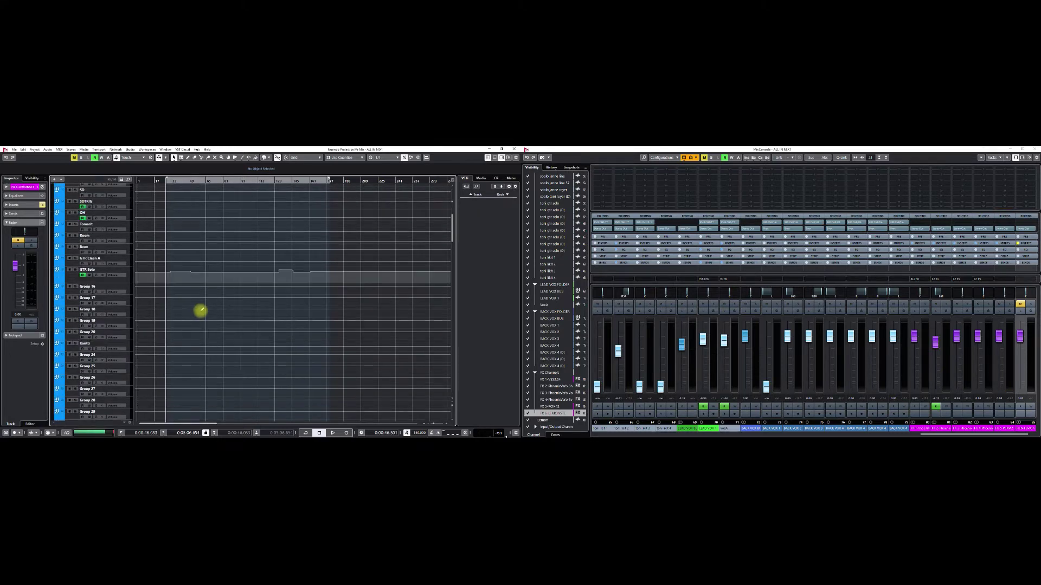
{"action": "scroll", "coordinate": [201, 313], "scroll_direction": "down", "scroll_amount": 10}
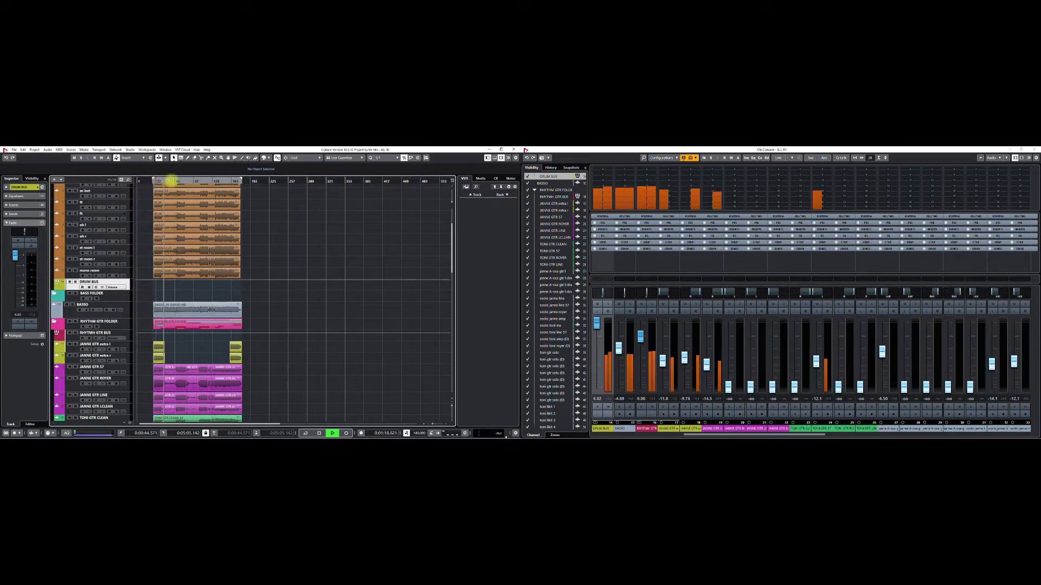
- Skip playback ahead in the other version of the project and look through its drum, guitar and vocal tracks while it plays
{"action": "left_click", "coordinate": [166, 182]}
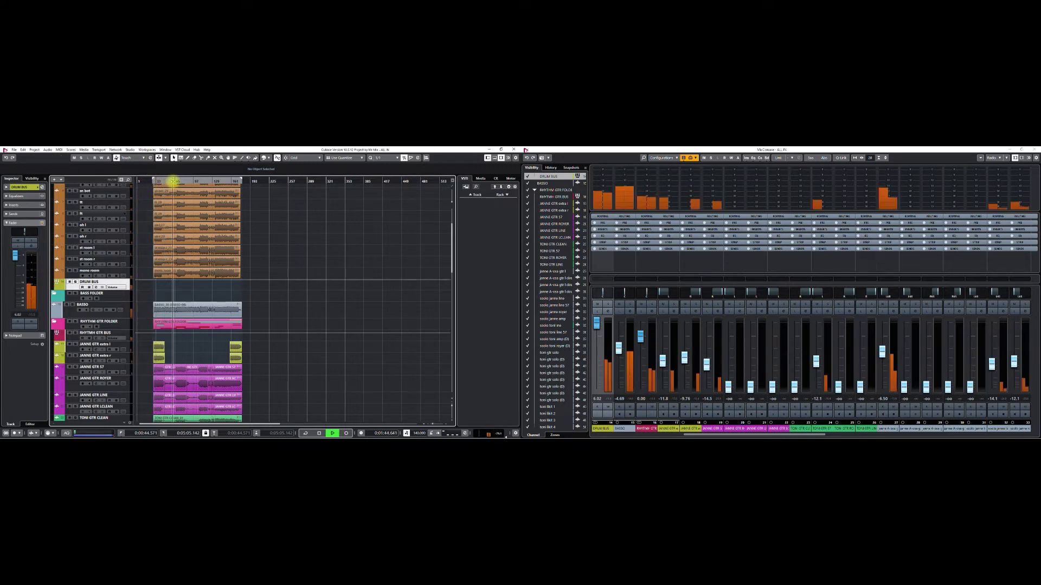
{"action": "left_click", "coordinate": [176, 182]}
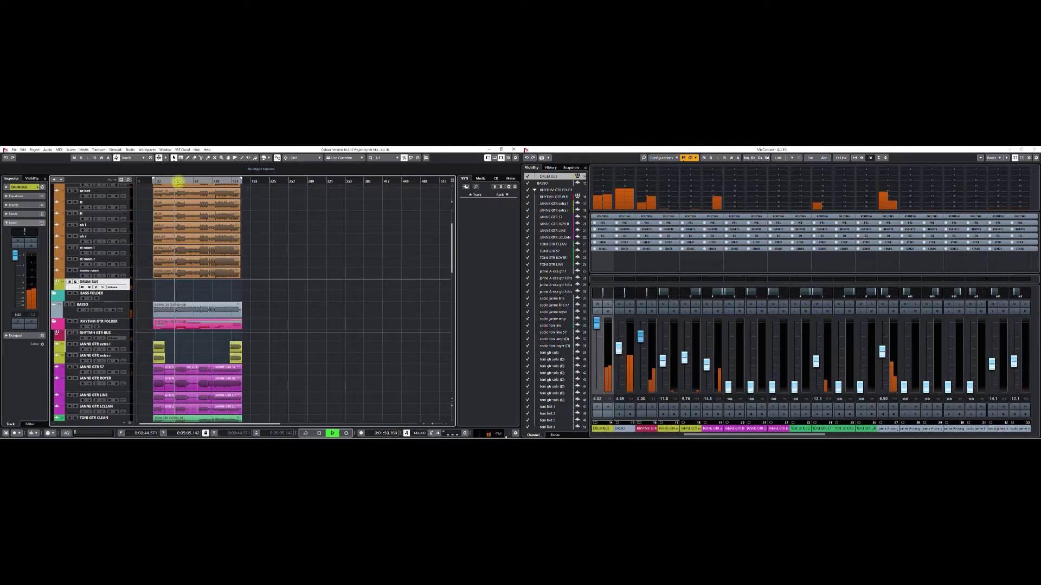
{"action": "scroll", "coordinate": [260, 271], "scroll_direction": "down", "scroll_amount": 10}
{"action": "scroll", "coordinate": [260, 271], "scroll_direction": "down", "scroll_amount": 5}
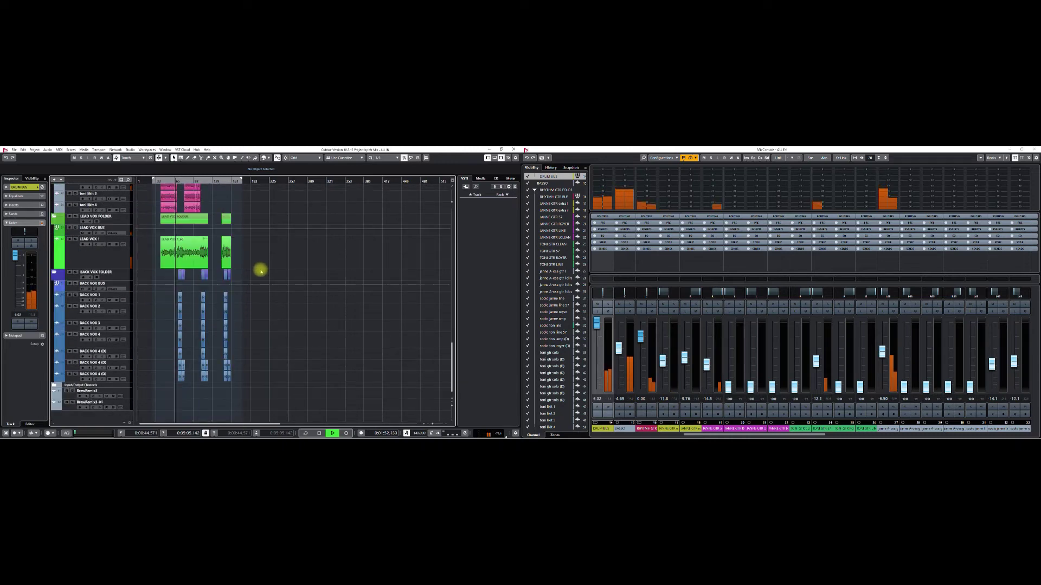
{"action": "scroll", "coordinate": [260, 271], "scroll_direction": "up", "scroll_amount": 5}
{"action": "scroll", "coordinate": [261, 271], "scroll_direction": "up", "scroll_amount": 5}
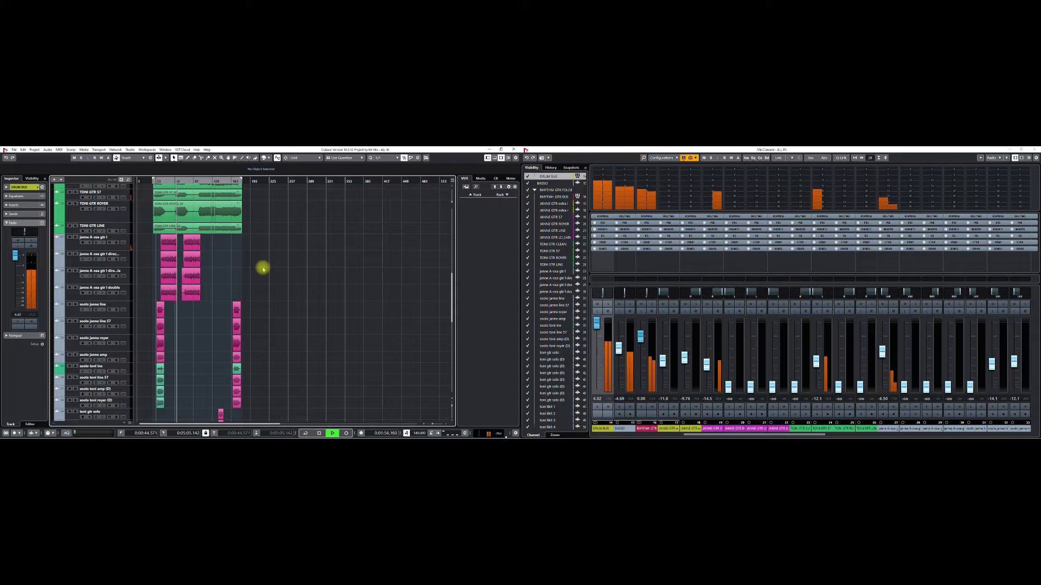
{"action": "scroll", "coordinate": [263, 268], "scroll_direction": "up", "scroll_amount": 5}
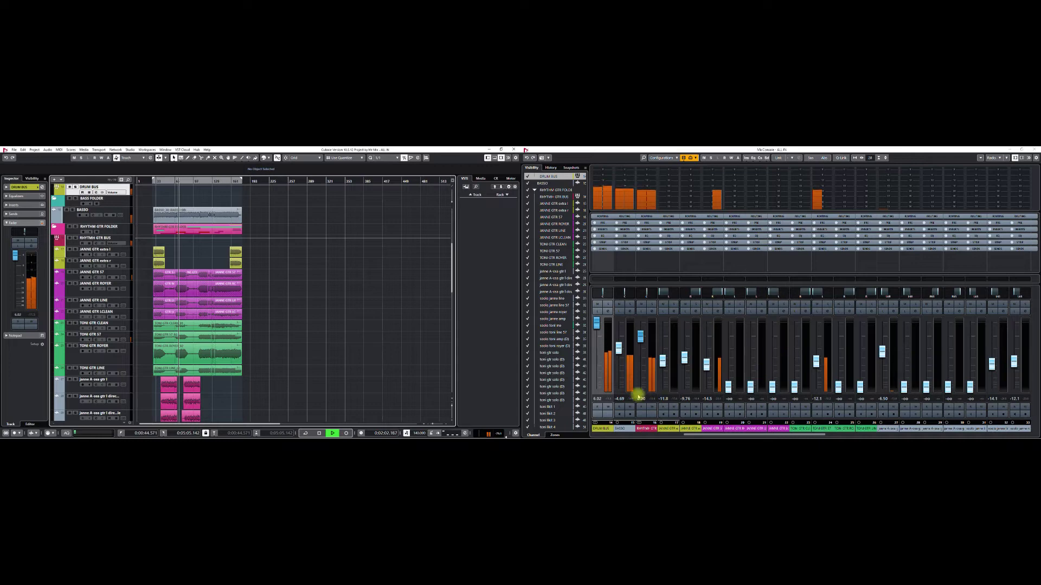
{"action": "scroll", "coordinate": [374, 355], "scroll_direction": "down", "scroll_amount": 6}
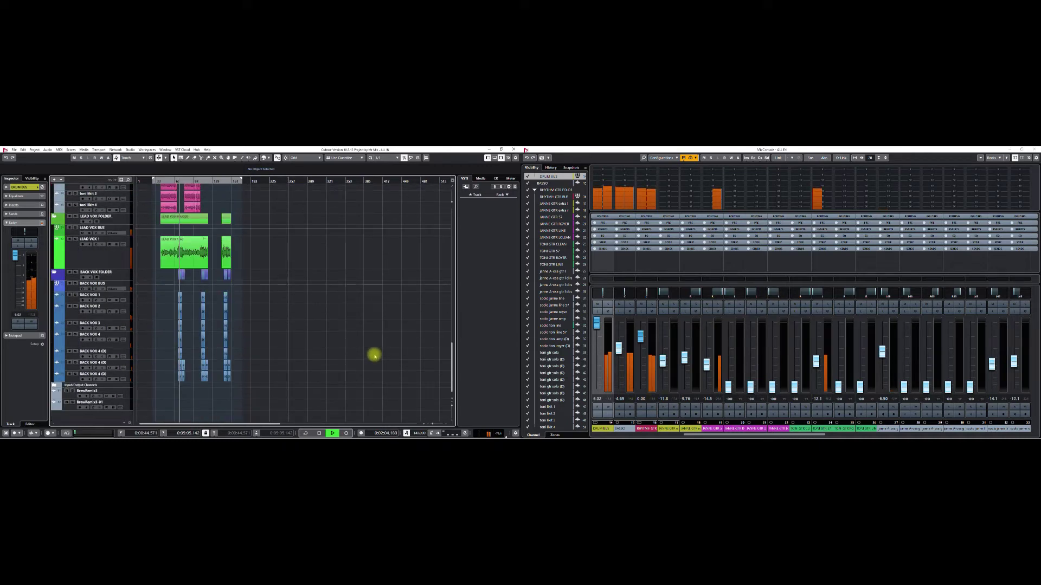
{"action": "scroll", "coordinate": [374, 355], "scroll_direction": "up", "scroll_amount": 5}
{"action": "scroll", "coordinate": [374, 355], "scroll_direction": "up", "scroll_amount": 5}
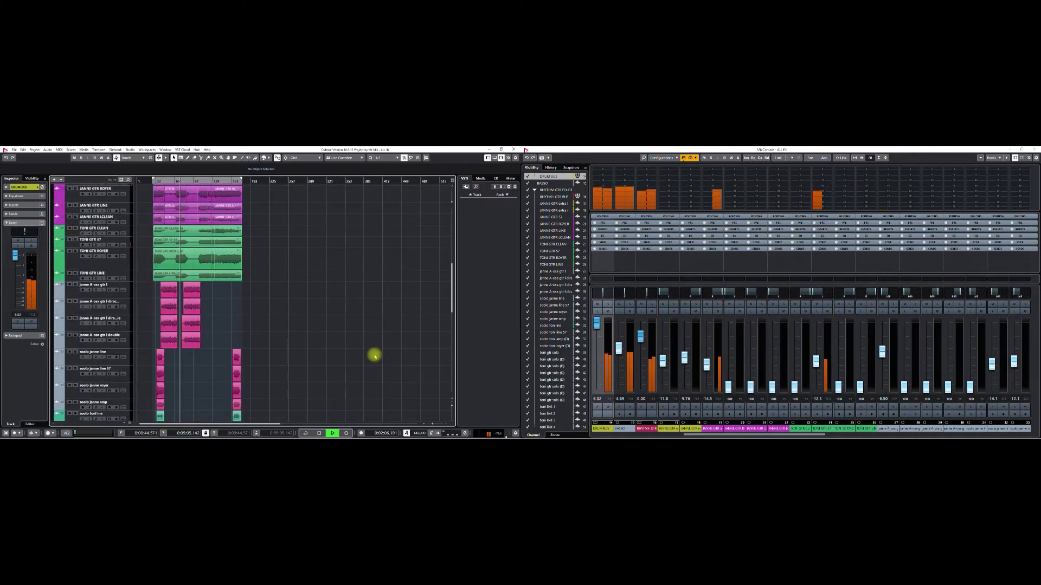
{"action": "scroll", "coordinate": [226, 274], "scroll_direction": "up", "scroll_amount": 5}
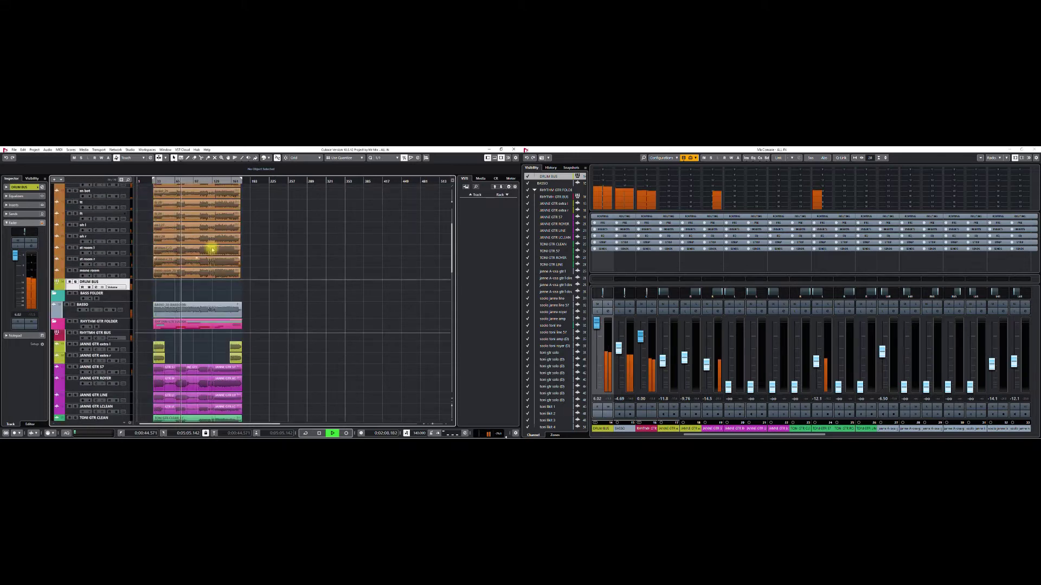
- Audition several sections in the second half of the song by moving the playback position, and stop playback
{"action": "left_click", "coordinate": [200, 180]}
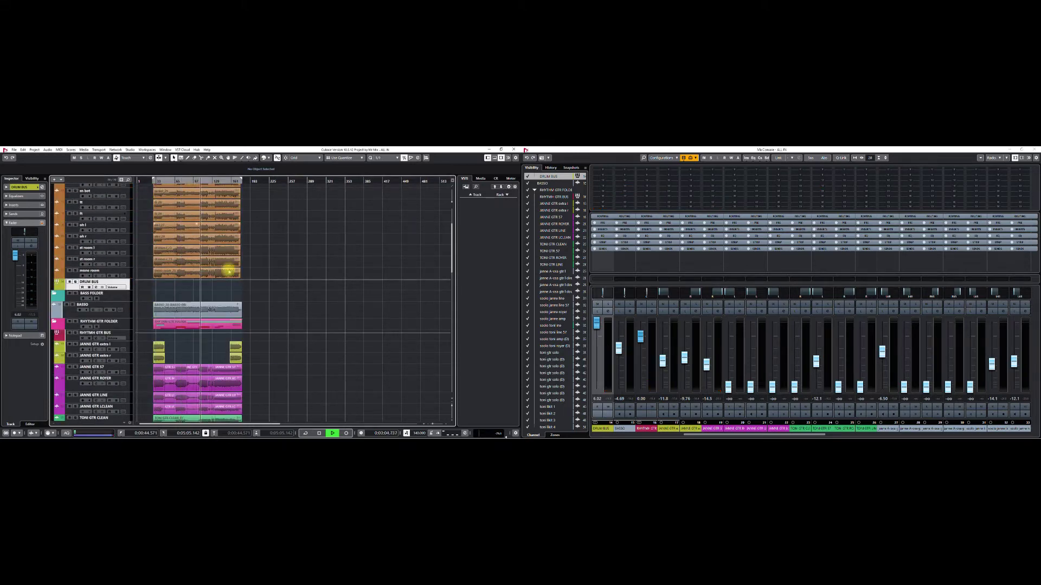
{"action": "left_click", "coordinate": [206, 178]}
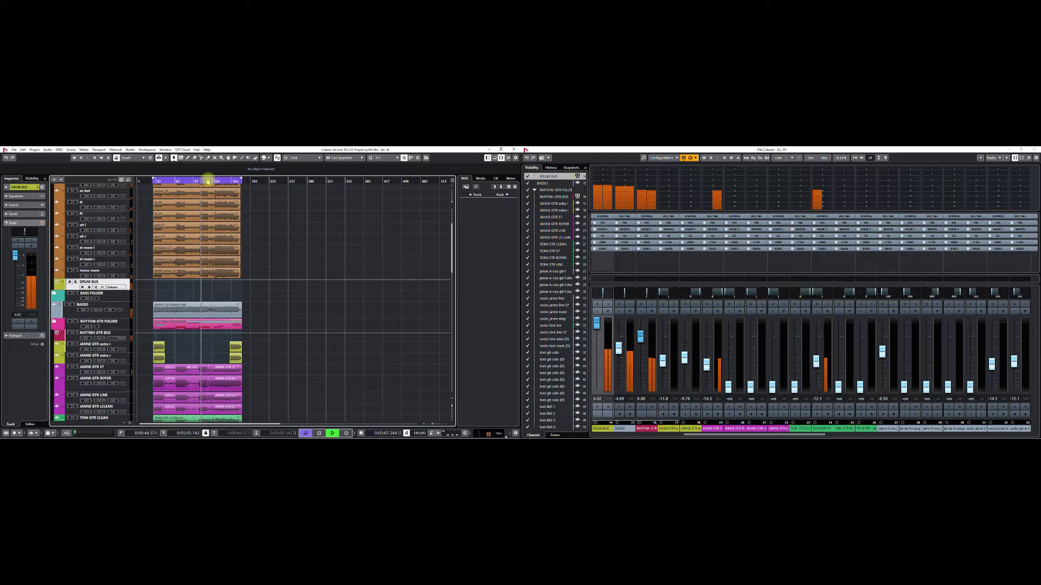
{"action": "left_click", "coordinate": [211, 180]}
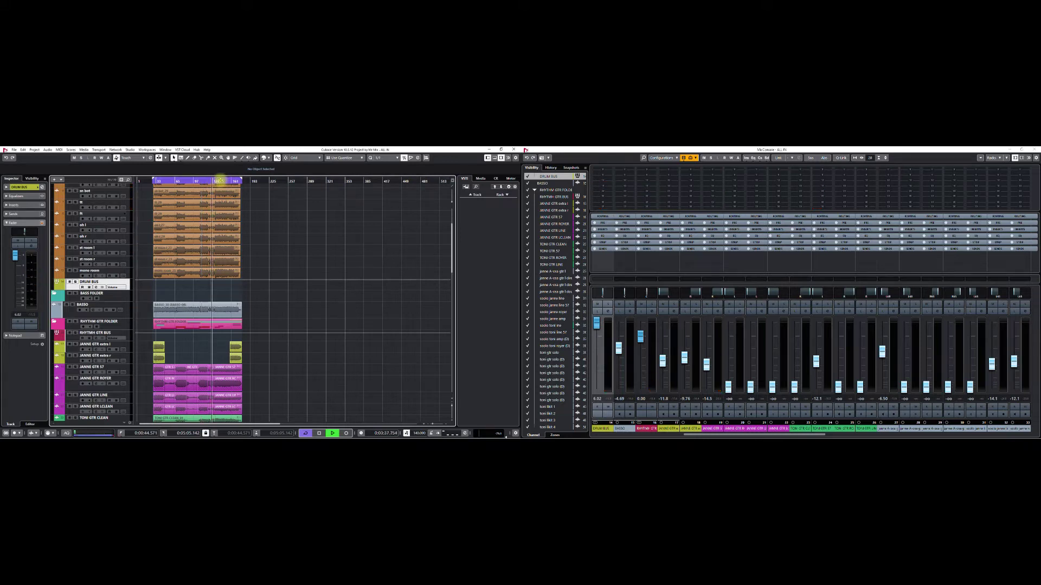
{"action": "left_click", "coordinate": [226, 180]}
{"action": "left_click", "coordinate": [223, 182]}
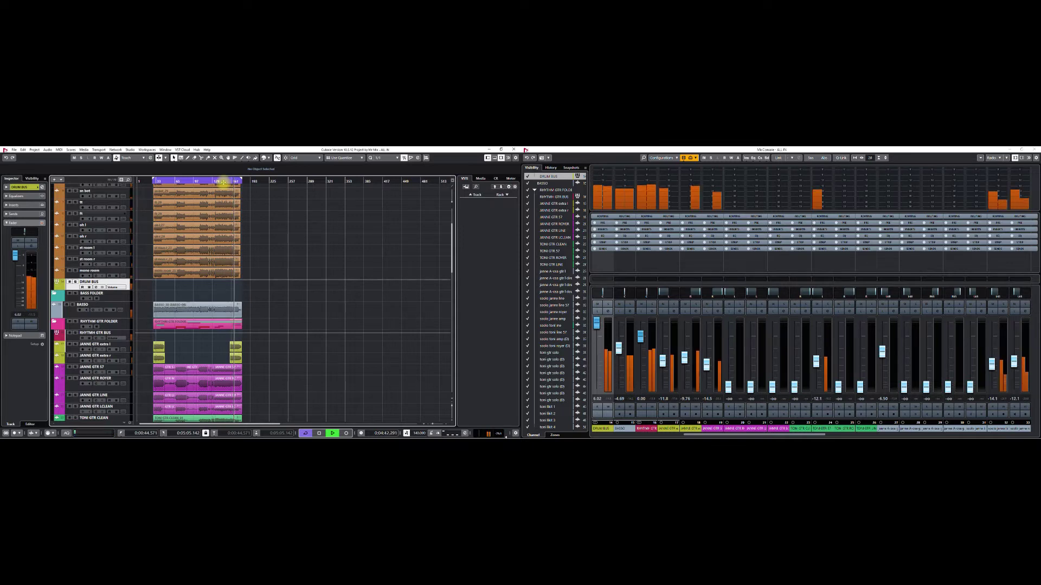
{"action": "key", "text": "space"}
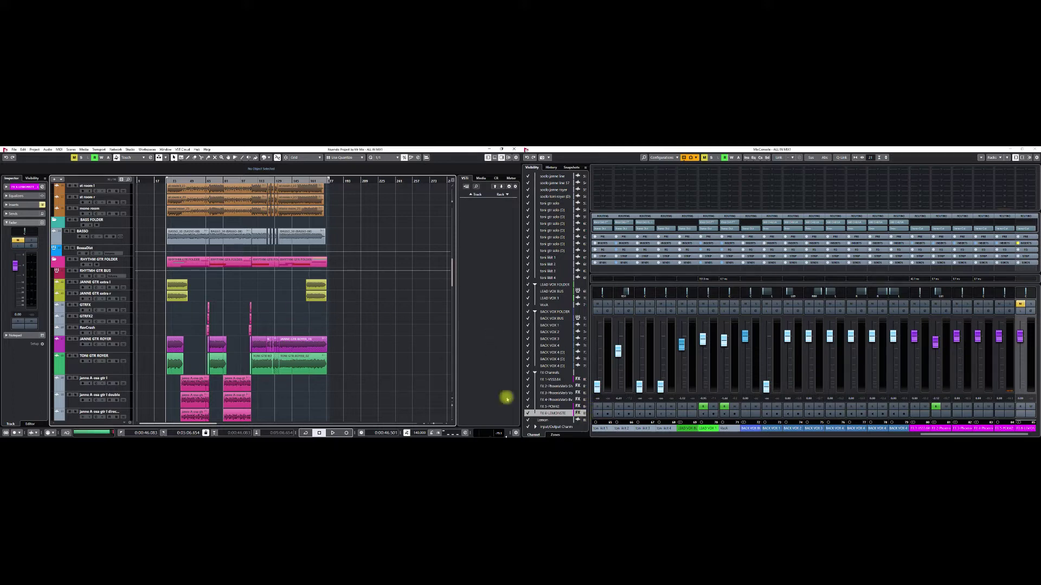
- Play the mixed project and look over the last mixer channels and the tracks from the solo guitars back to the drums
{"action": "key", "text": "space"}
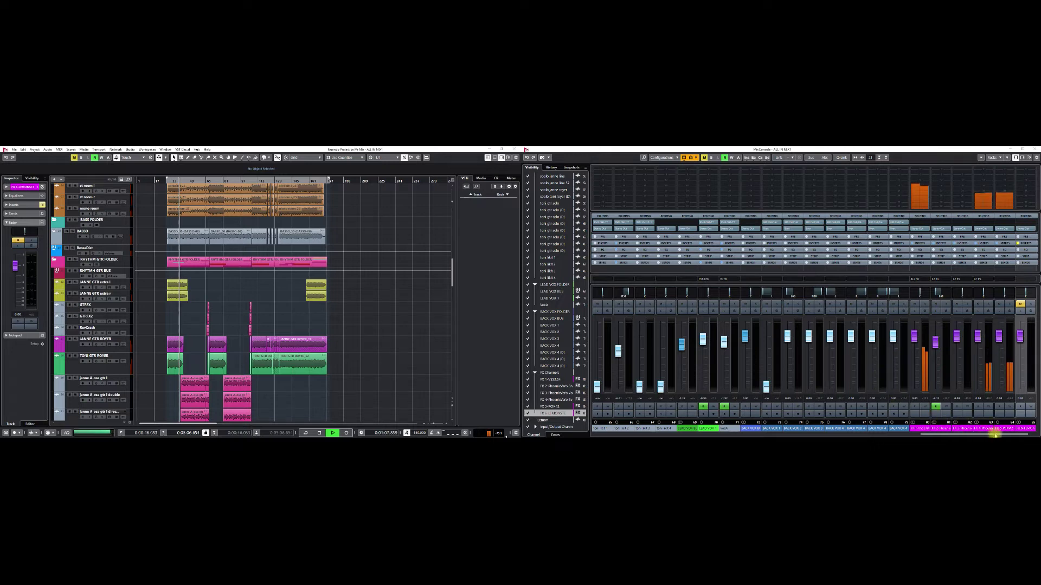
{"action": "scroll", "coordinate": [1012, 434], "scroll_direction": "right", "scroll_amount": 2}
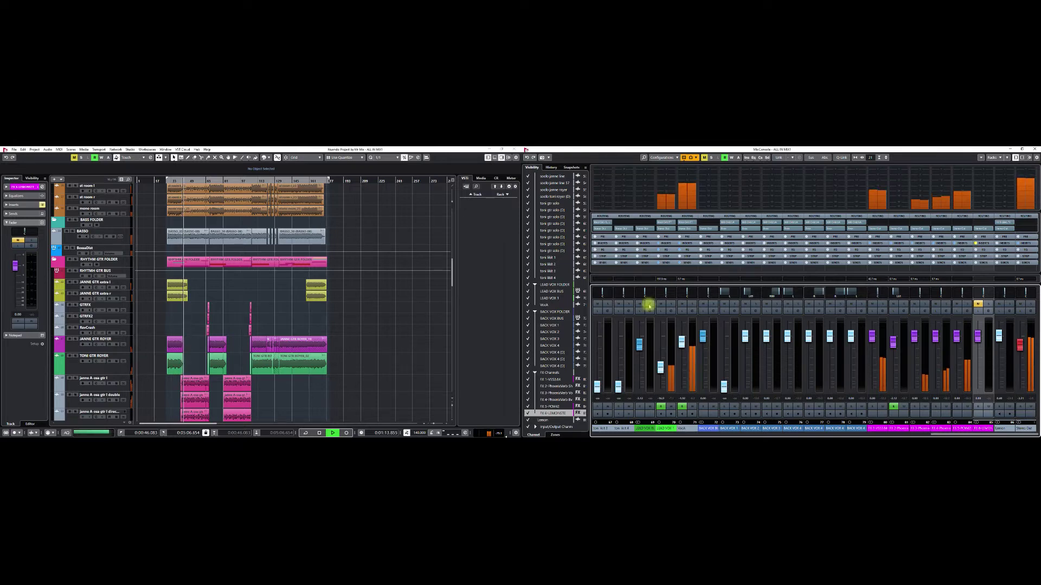
{"action": "scroll", "coordinate": [336, 321], "scroll_direction": "down", "scroll_amount": 3}
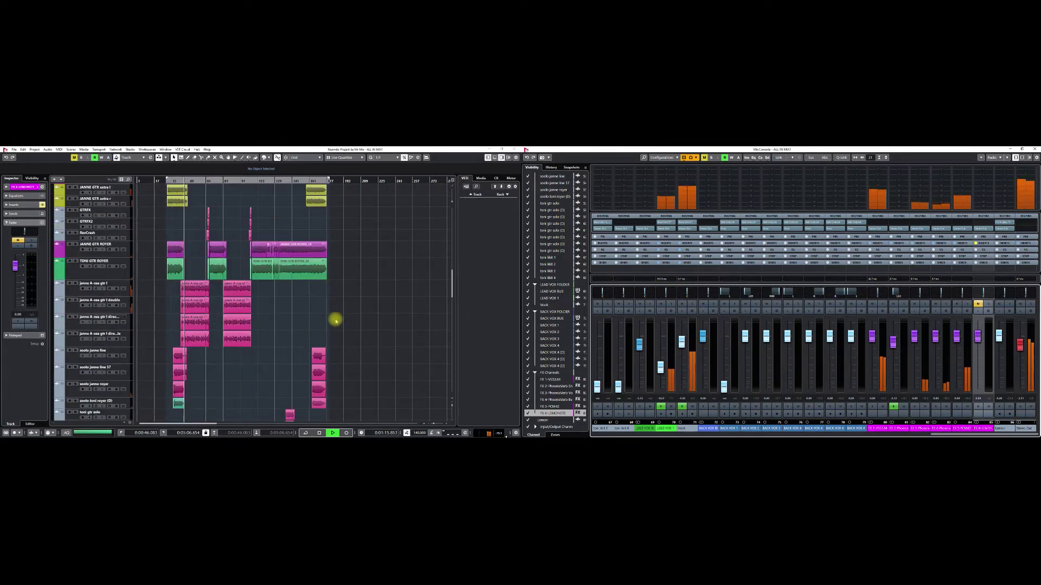
{"action": "scroll", "coordinate": [336, 322], "scroll_direction": "down", "scroll_amount": 6}
{"action": "scroll", "coordinate": [335, 321], "scroll_direction": "up", "scroll_amount": 12}
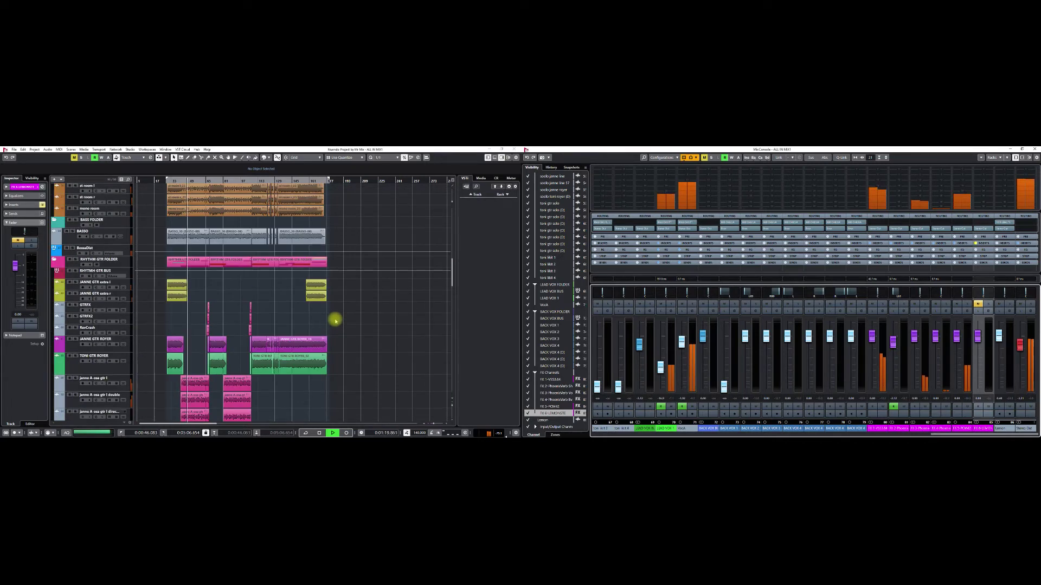
{"action": "scroll", "coordinate": [332, 318], "scroll_direction": "up", "scroll_amount": 2}
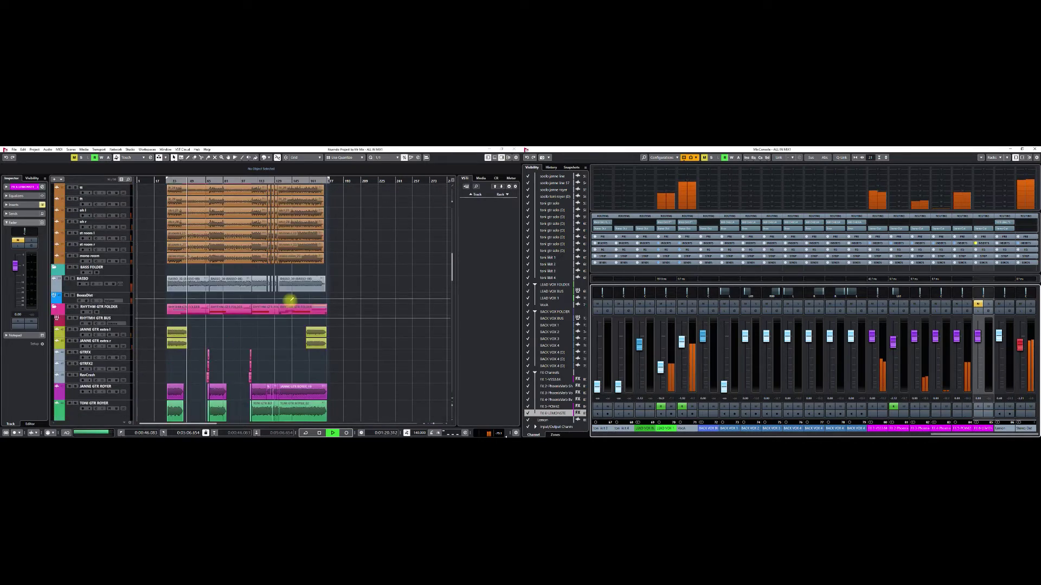
- Open the BassDist group's channel settings, view its Quadrafuzz v2 insert, and close both windows
{"action": "left_click", "coordinate": [67, 283]}
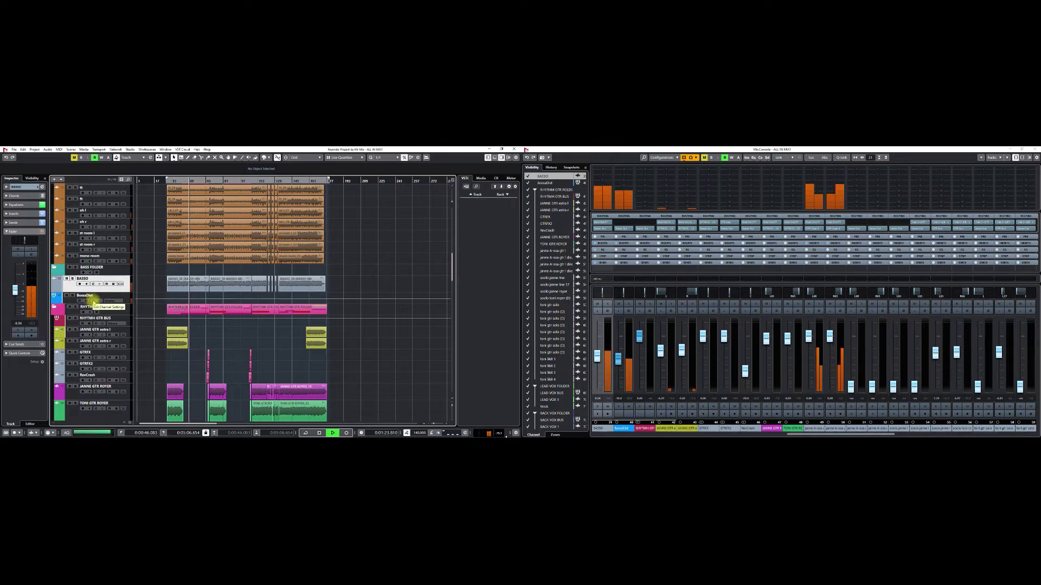
{"action": "left_click", "coordinate": [93, 300]}
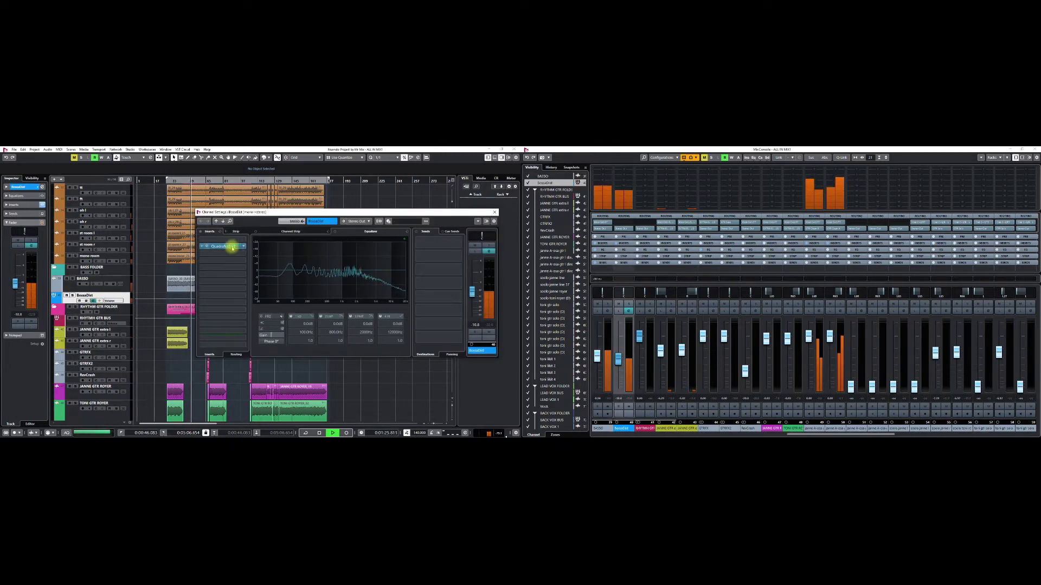
{"action": "double_click", "coordinate": [208, 247]}
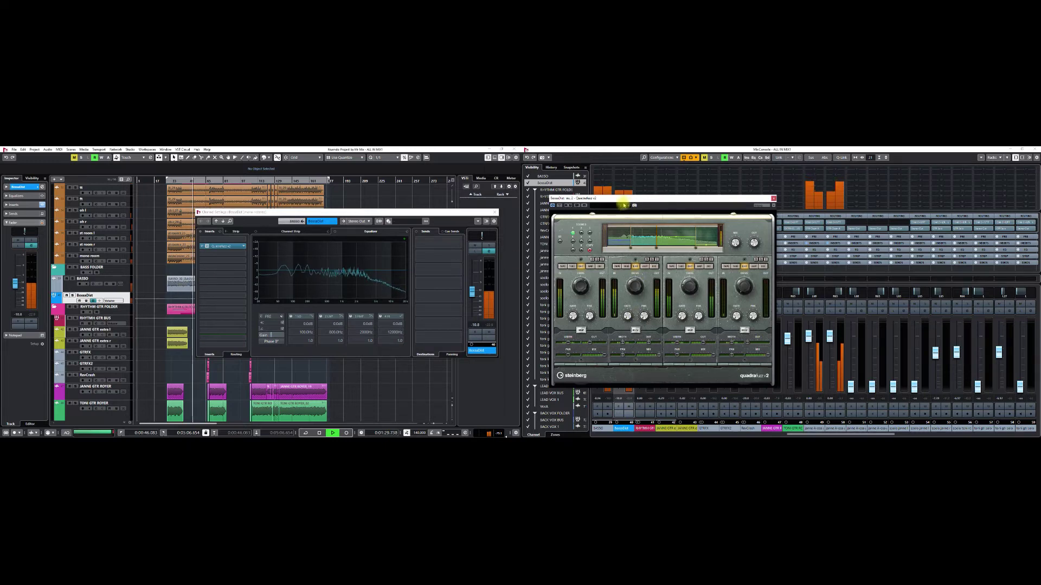
{"action": "left_click_drag", "start_coordinate": [629, 200], "coordinate": [269, 211]}
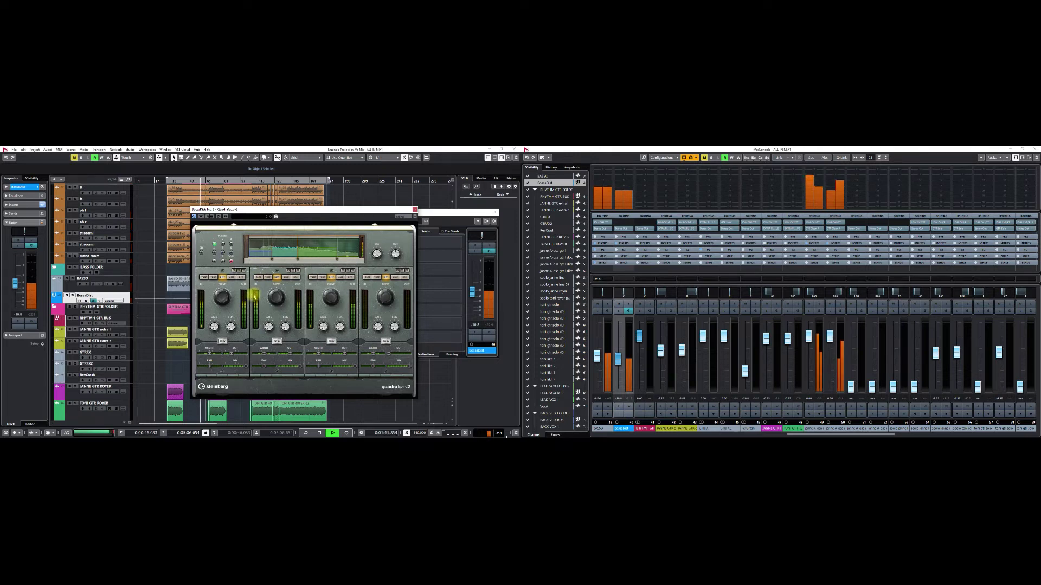
{"action": "left_click", "coordinate": [414, 209]}
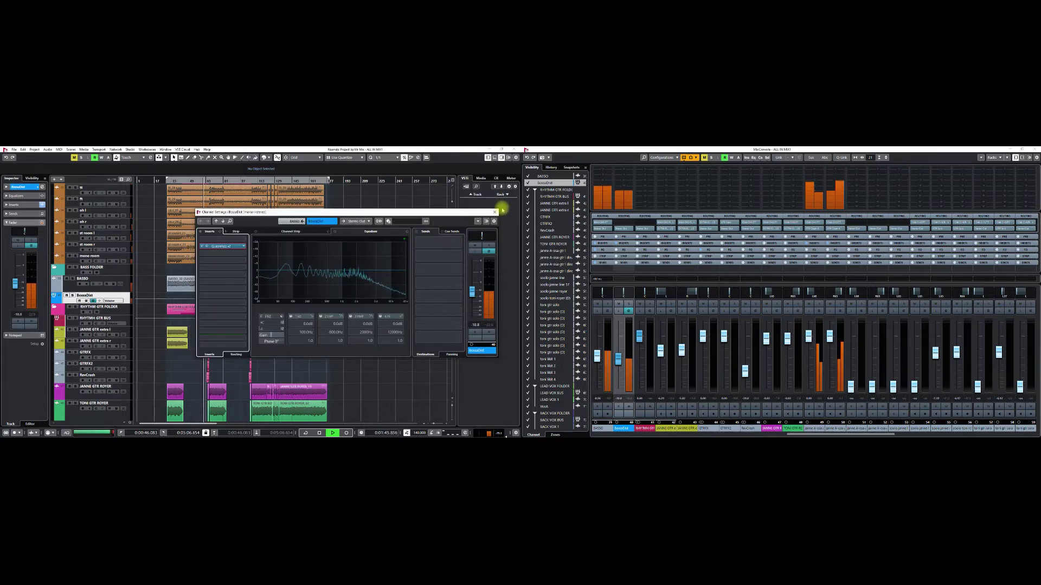
{"action": "left_click", "coordinate": [497, 212]}
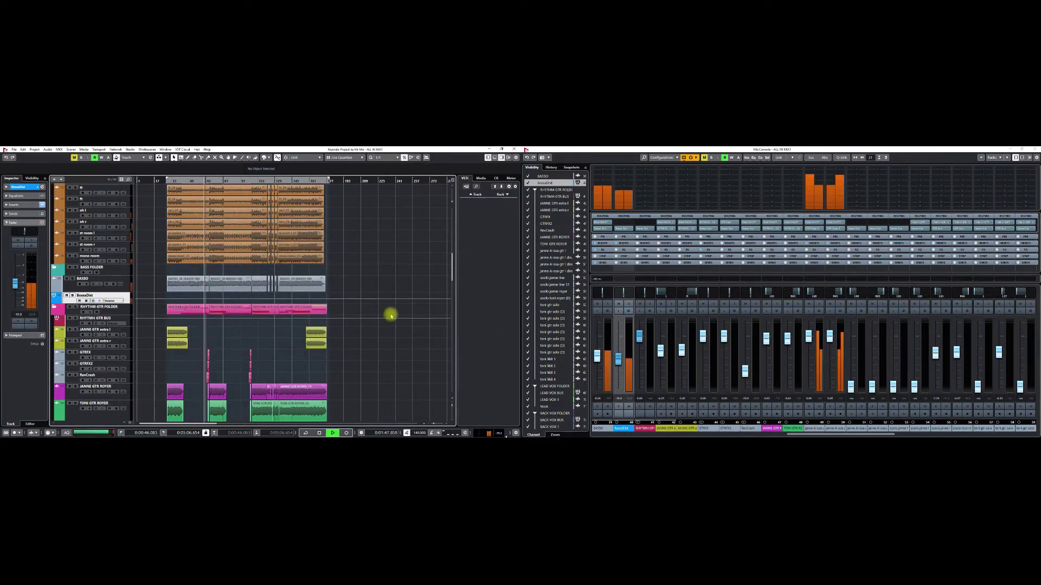
- Inspect the Stereo Out channel's settings and its Shadow Hills Class A Mastering Comp insert, placing the plug-in window over the mixer
{"action": "scroll", "coordinate": [311, 332], "scroll_direction": "down", "scroll_amount": 3}
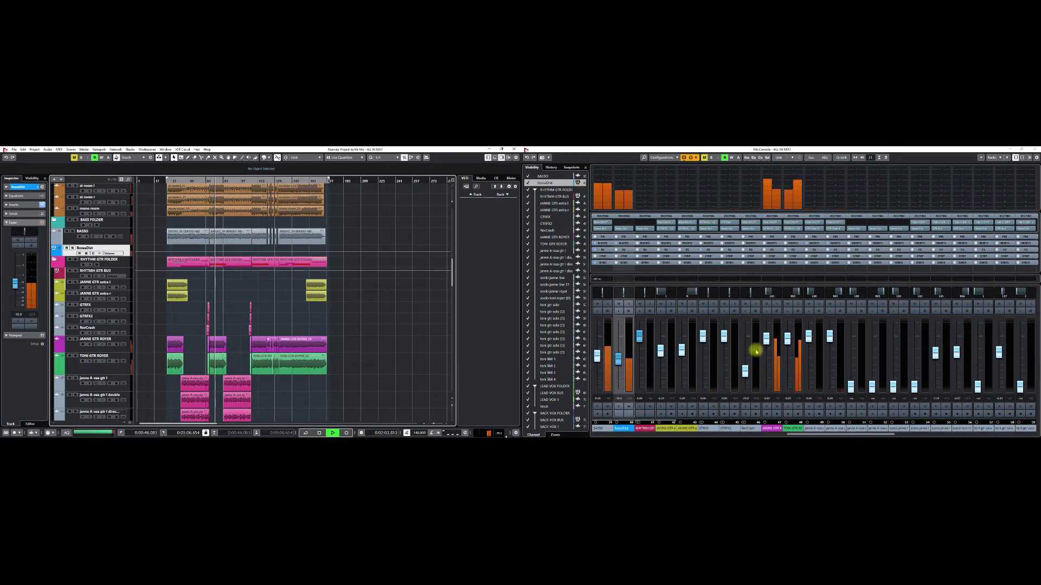
{"action": "left_click_drag", "start_coordinate": [811, 434], "coordinate": [931, 434]}
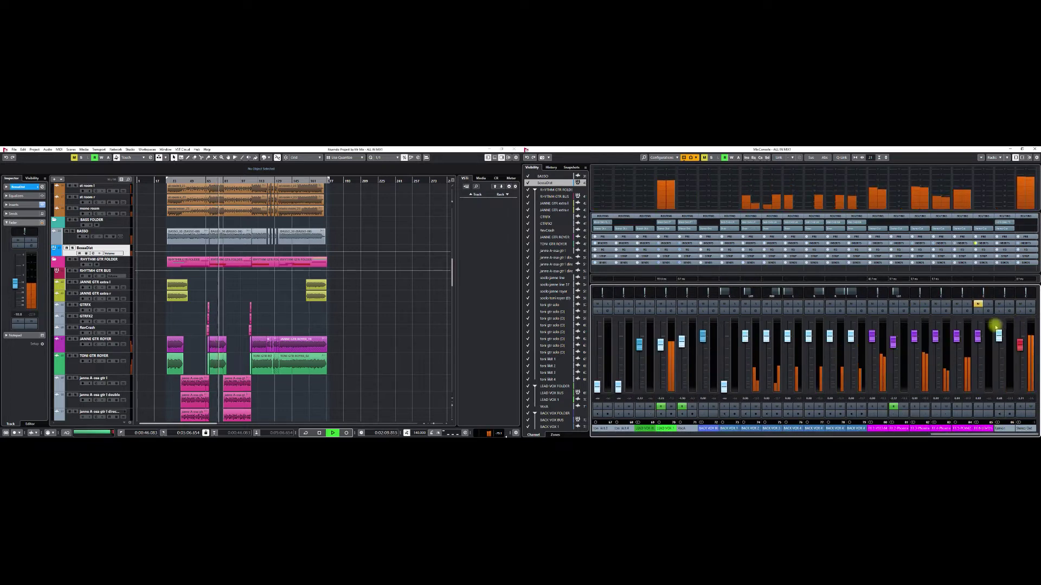
{"action": "left_click", "coordinate": [1031, 311]}
{"action": "left_click_drag", "start_coordinate": [169, 314], "coordinate": [134, 295]}
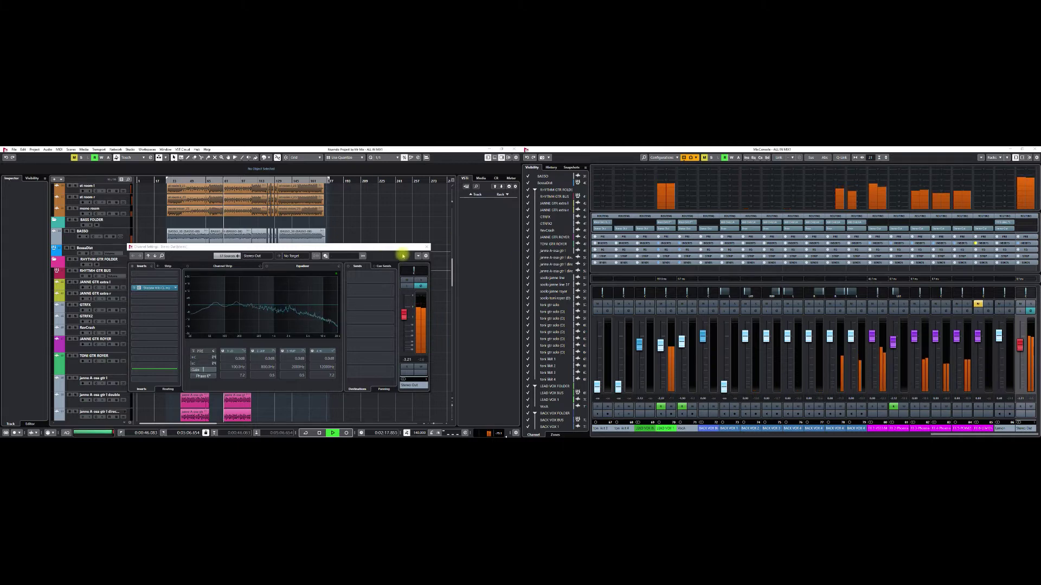
{"action": "left_click", "coordinate": [426, 246]}
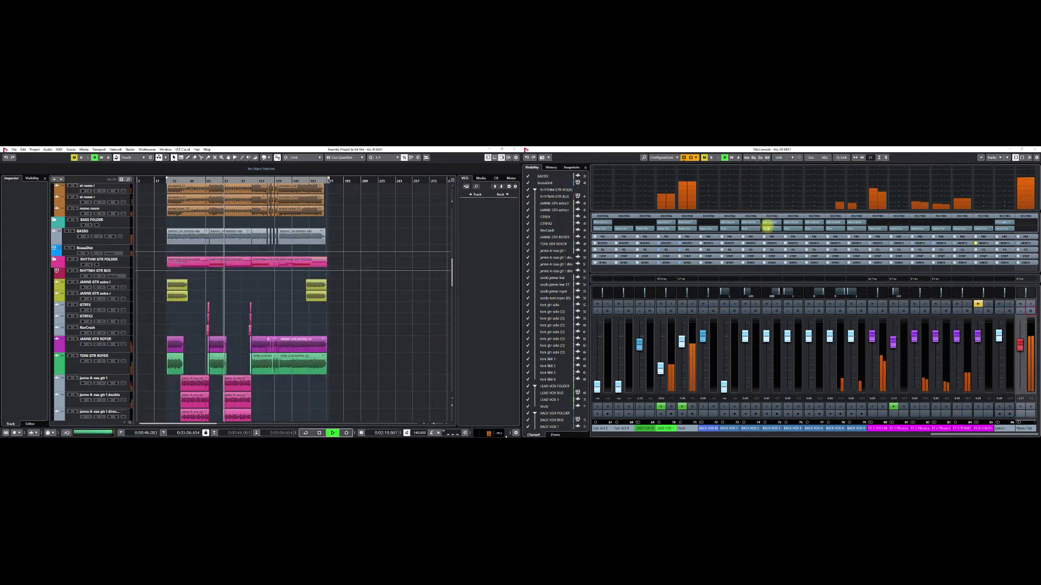
{"action": "left_click_drag", "start_coordinate": [445, 174], "coordinate": [117, 169]}
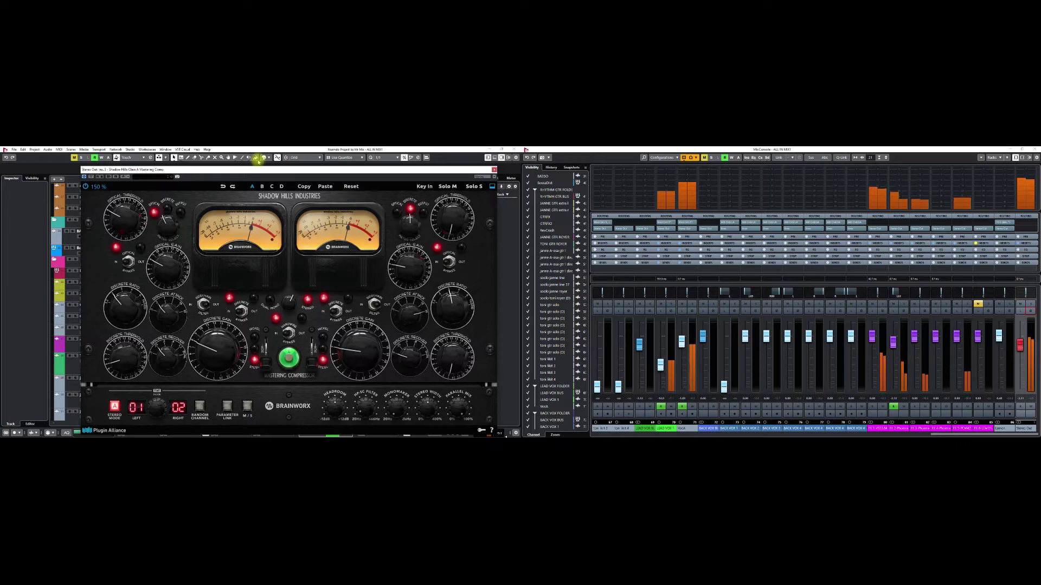
{"action": "left_click_drag", "start_coordinate": [248, 169], "coordinate": [750, 155]}
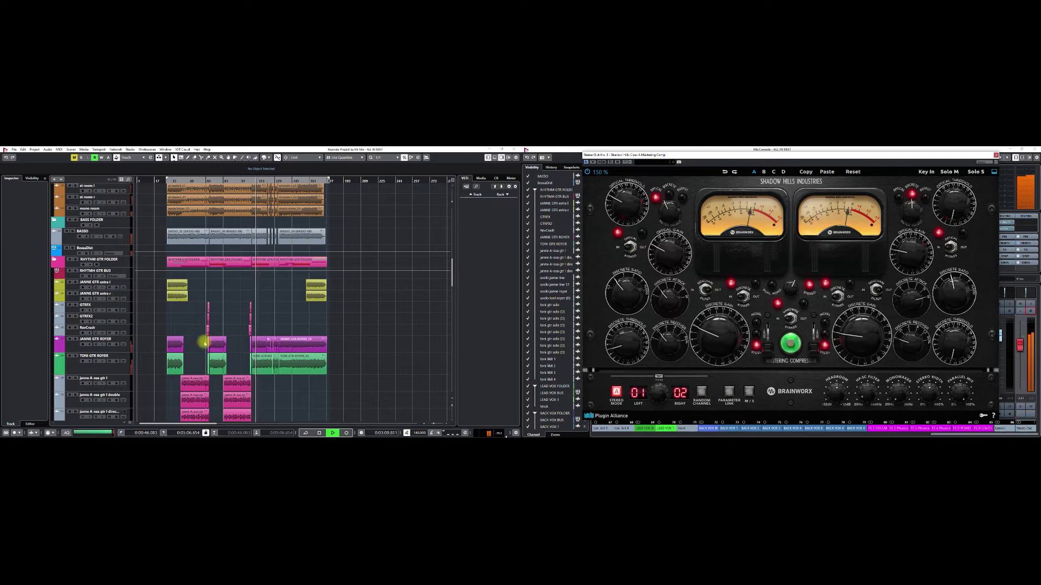
- Open the EXTRA EL GTRS BUS group's channel settings, view its Smack Attack Stereo insert, and close the plug-in window
{"action": "scroll", "coordinate": [181, 327], "scroll_direction": "up", "scroll_amount": 5}
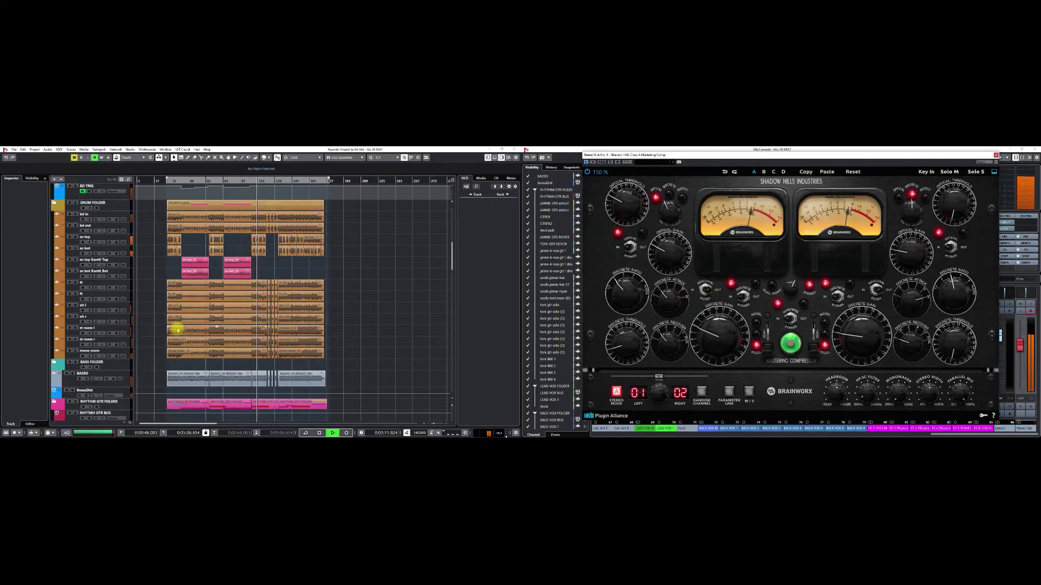
{"action": "scroll", "coordinate": [176, 328], "scroll_direction": "down", "scroll_amount": 5}
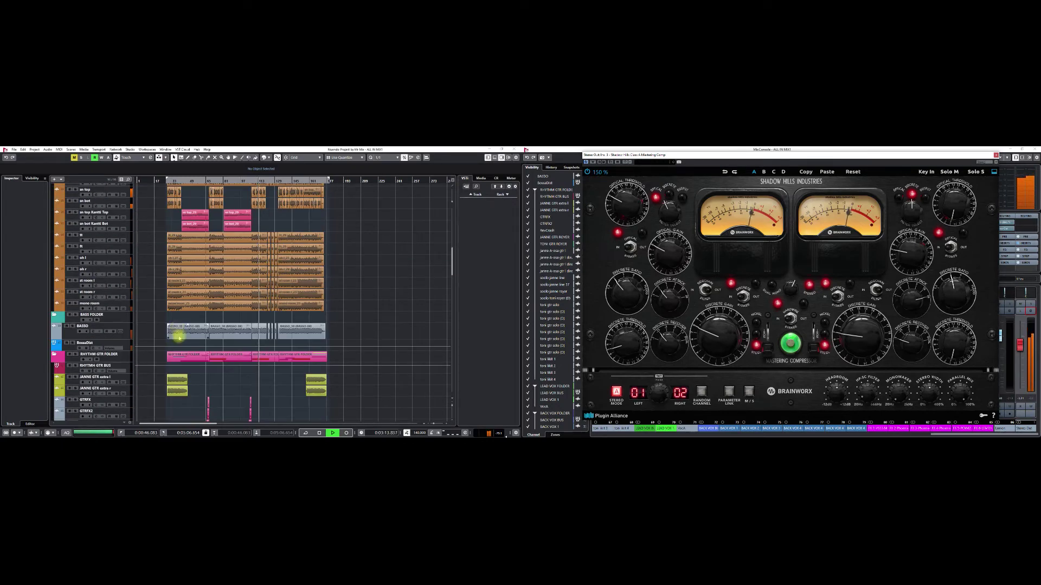
{"action": "scroll", "coordinate": [151, 360], "scroll_direction": "up", "scroll_amount": 5}
{"action": "scroll", "coordinate": [152, 359], "scroll_direction": "up", "scroll_amount": 5}
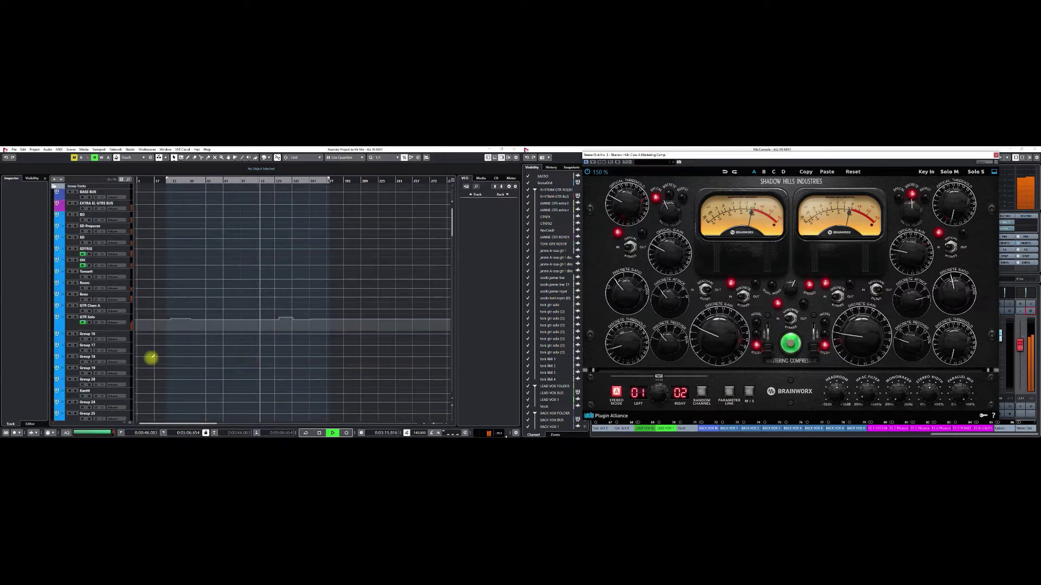
{"action": "left_click", "coordinate": [92, 209]}
{"action": "left_click_drag", "start_coordinate": [276, 210], "coordinate": [189, 199]}
{"action": "left_click", "coordinate": [117, 235]}
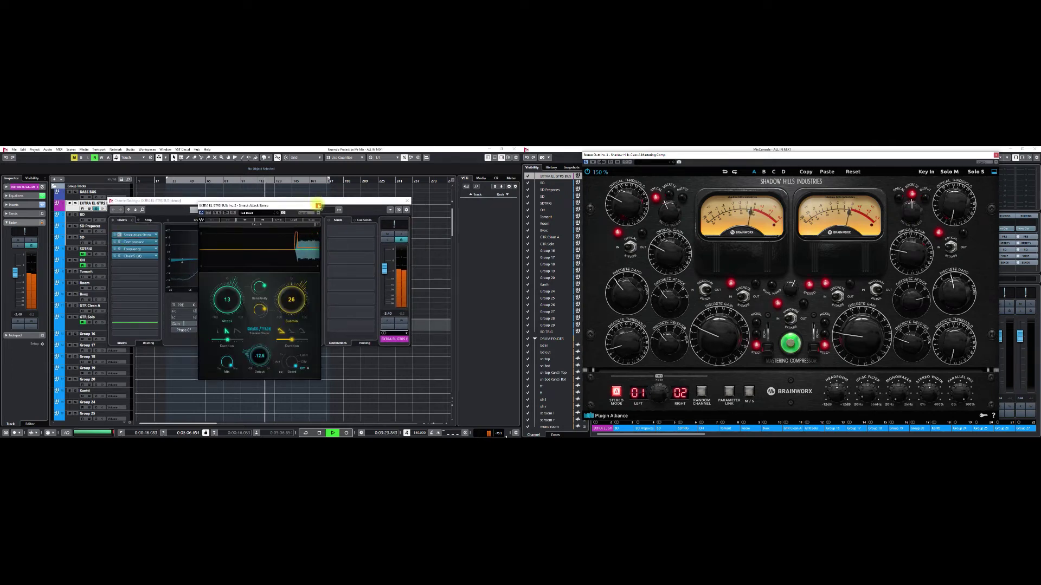
{"action": "left_click", "coordinate": [318, 205]}
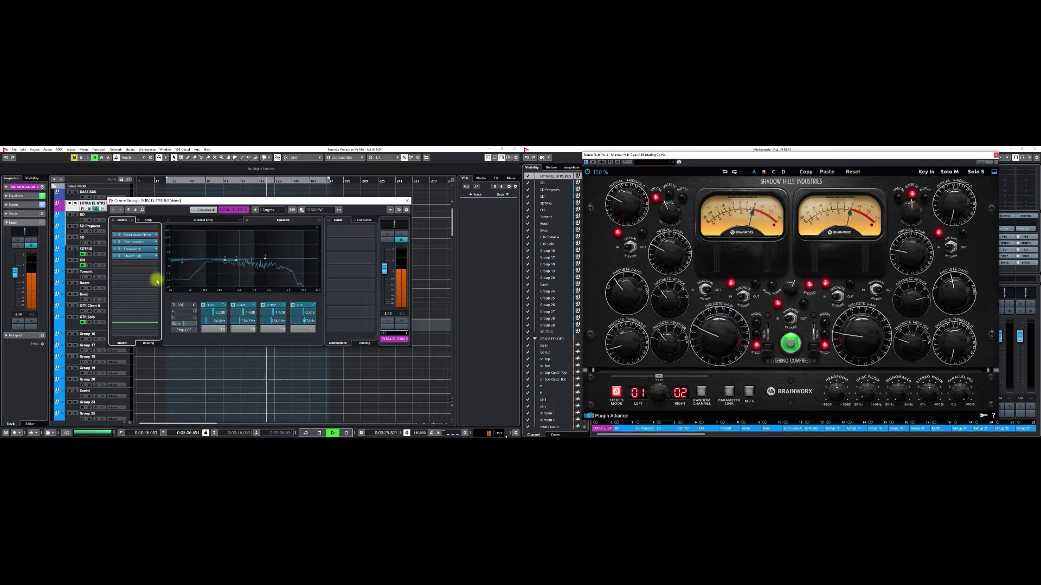
- View the Compressor and Frequency inserts on the EXTRA EL GTRS BUS group and close its channel settings
{"action": "left_click", "coordinate": [118, 242]}
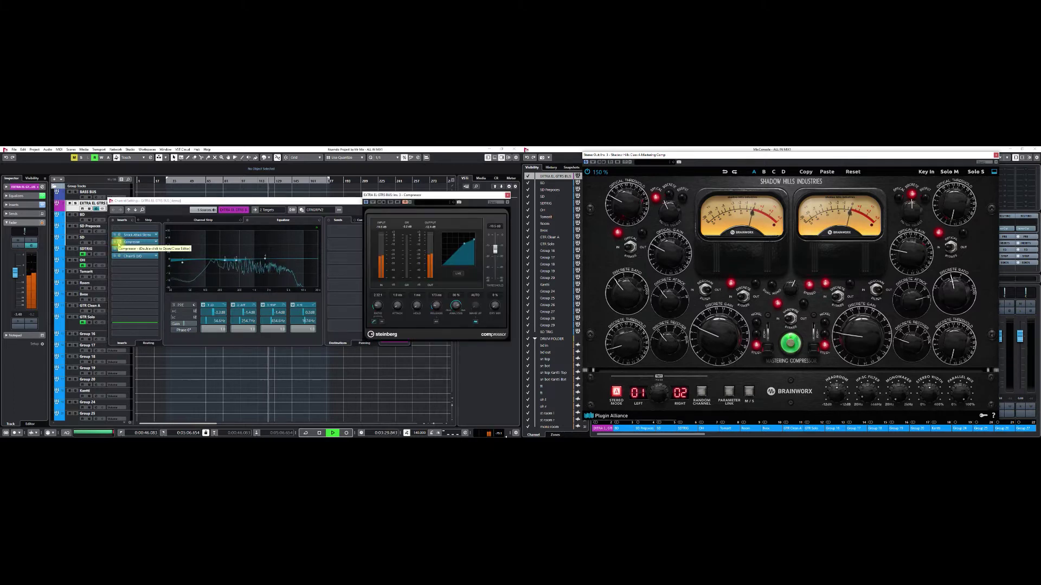
{"action": "left_click", "coordinate": [119, 243]}
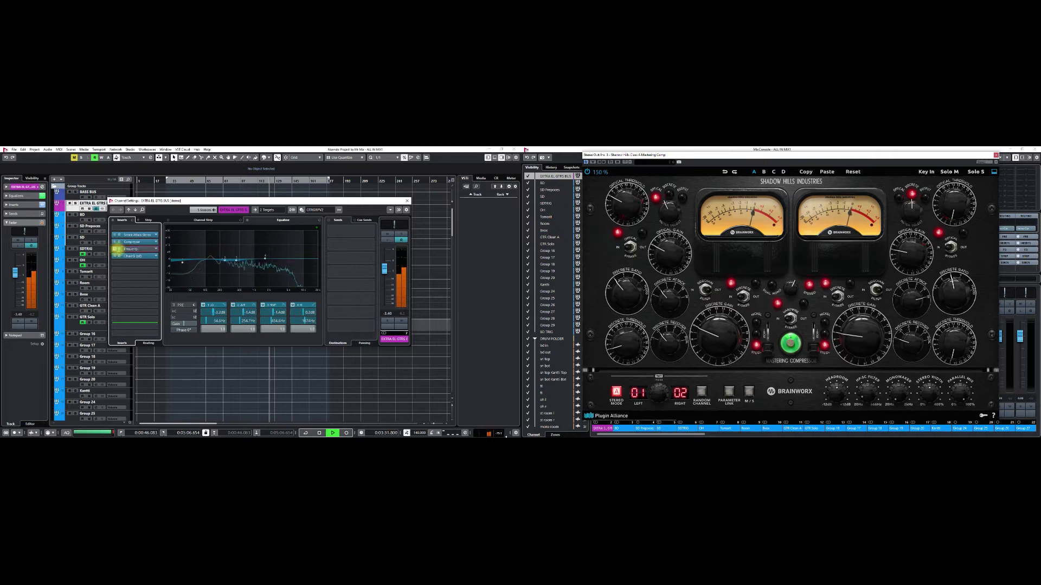
{"action": "left_click", "coordinate": [118, 248]}
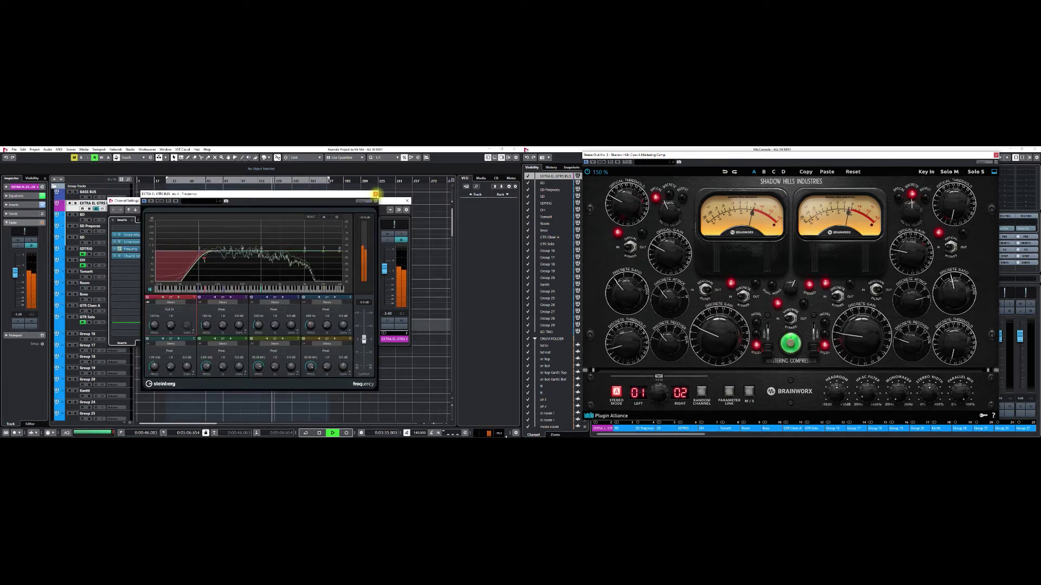
{"action": "left_click", "coordinate": [375, 193]}
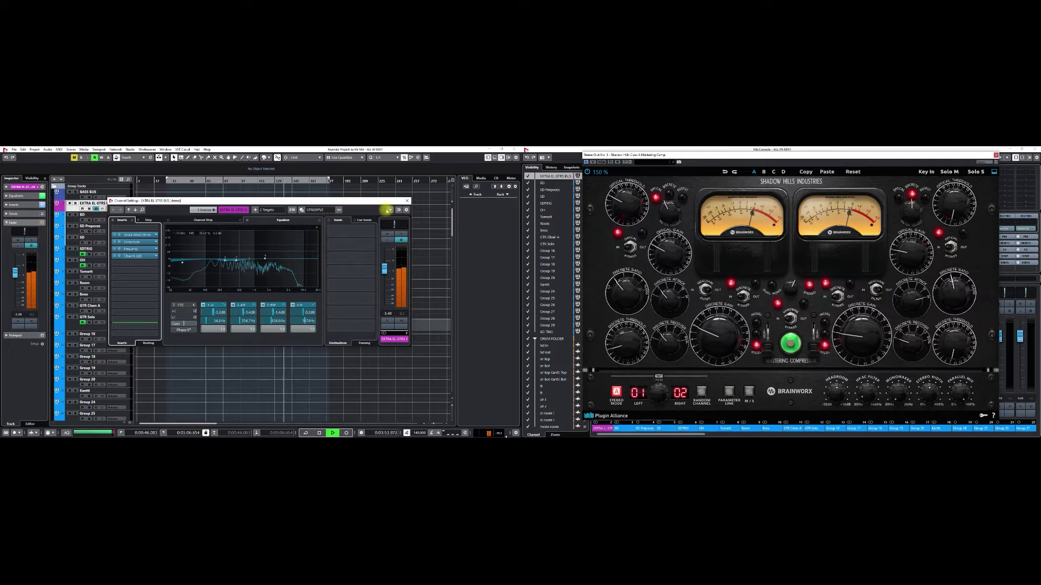
{"action": "left_click", "coordinate": [407, 201]}
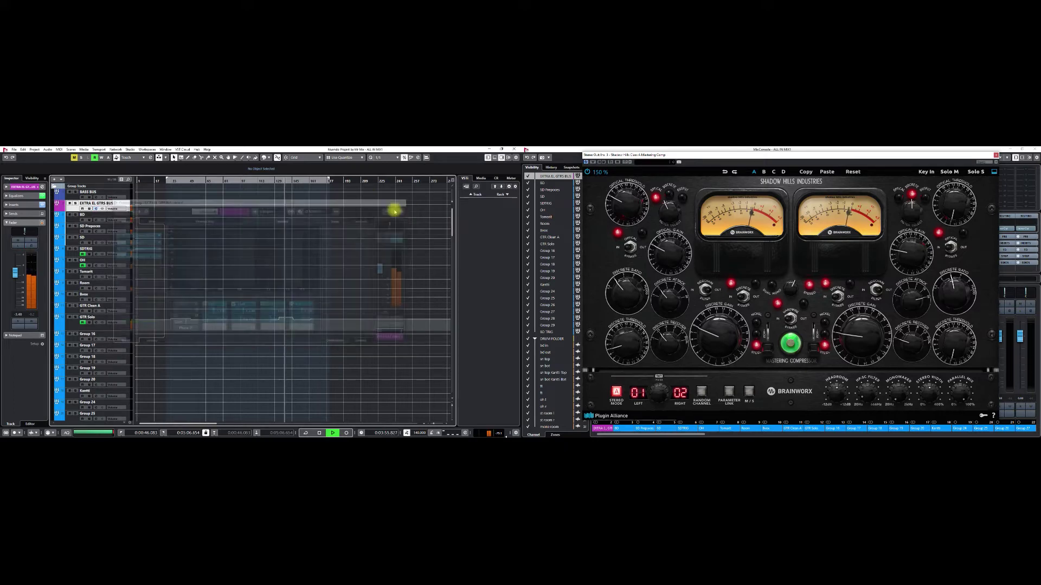
- Open the LEAD VOX 1 track's channel settings, view its Smack Attack Mono insert, and close the plug-in window
{"action": "scroll", "coordinate": [232, 313], "scroll_direction": "down", "scroll_amount": 15}
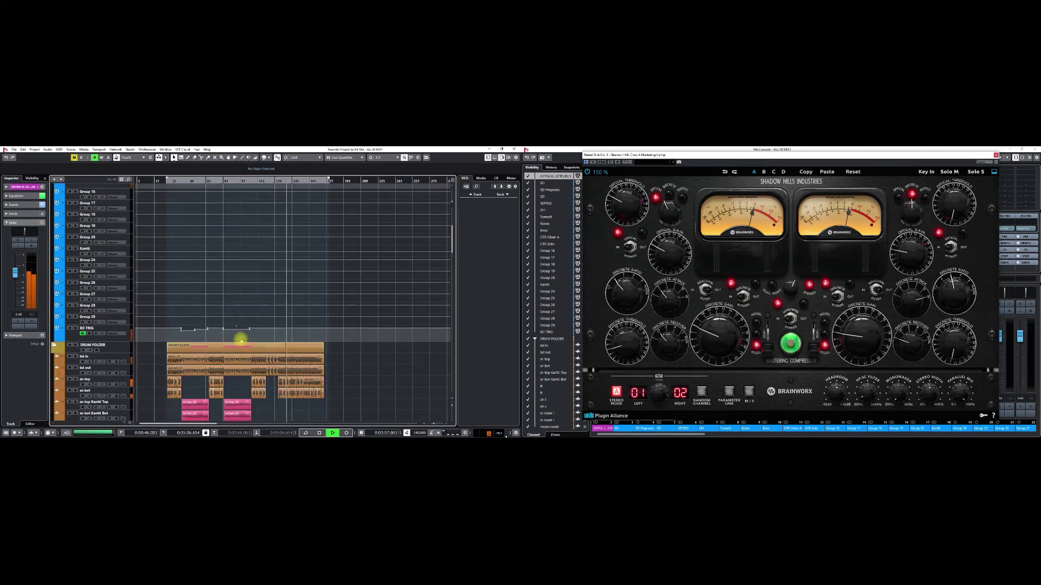
{"action": "scroll", "coordinate": [240, 341], "scroll_direction": "down", "scroll_amount": 10}
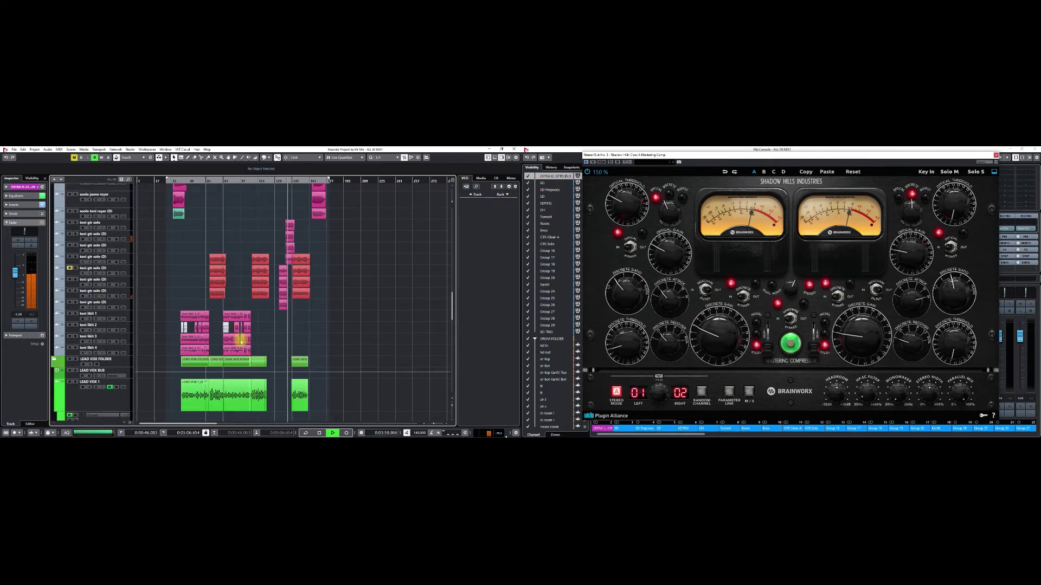
{"action": "left_click", "coordinate": [85, 310]}
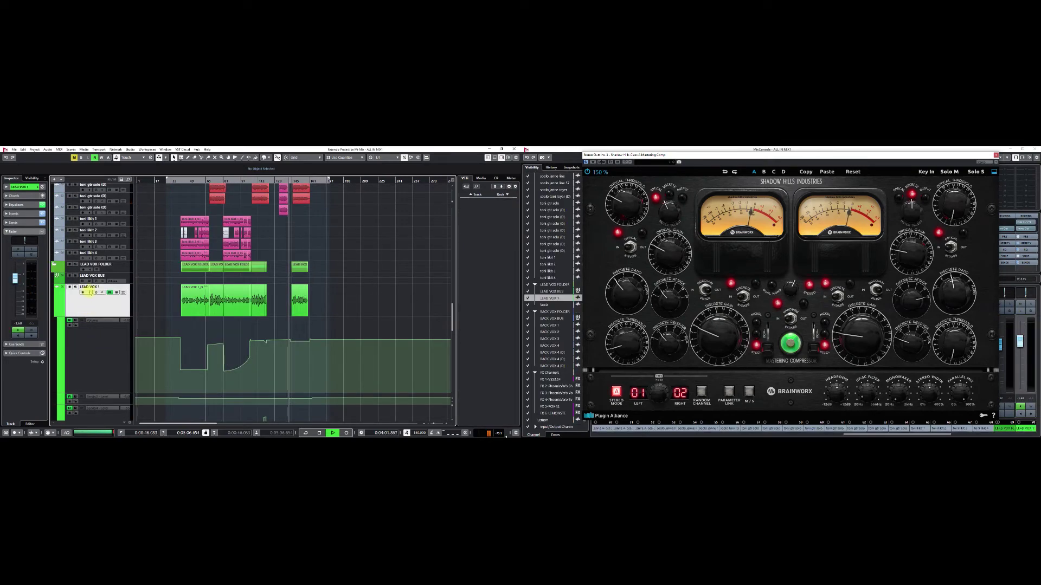
{"action": "left_click", "coordinate": [102, 292]}
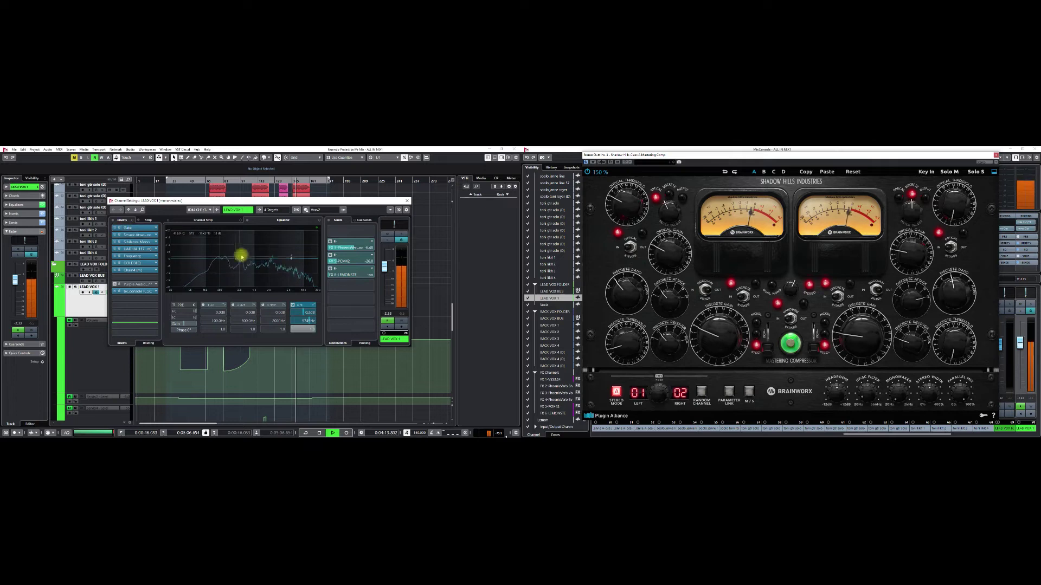
{"action": "double_click", "coordinate": [120, 235]}
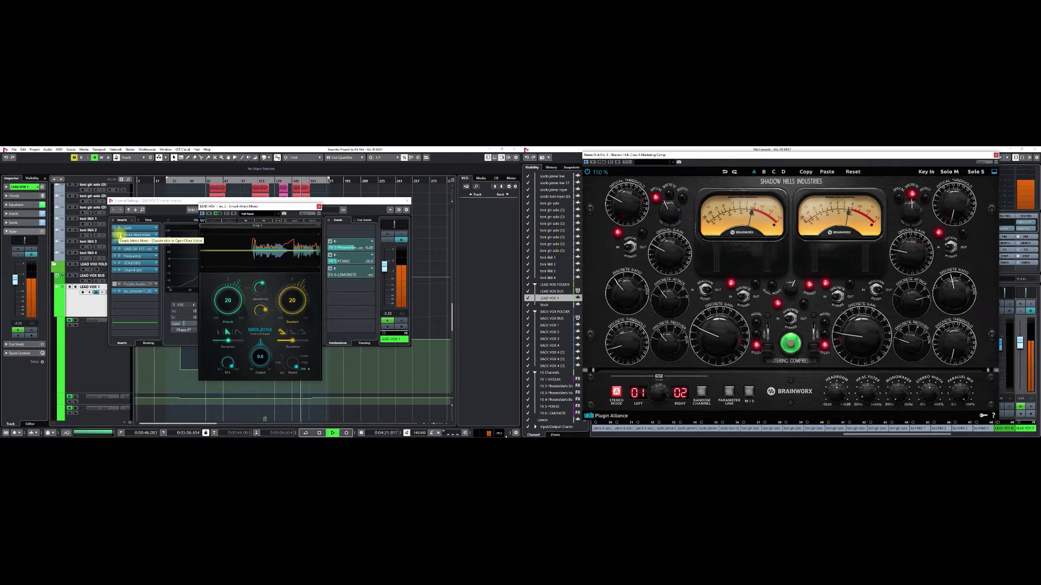
{"action": "double_click", "coordinate": [120, 235]}
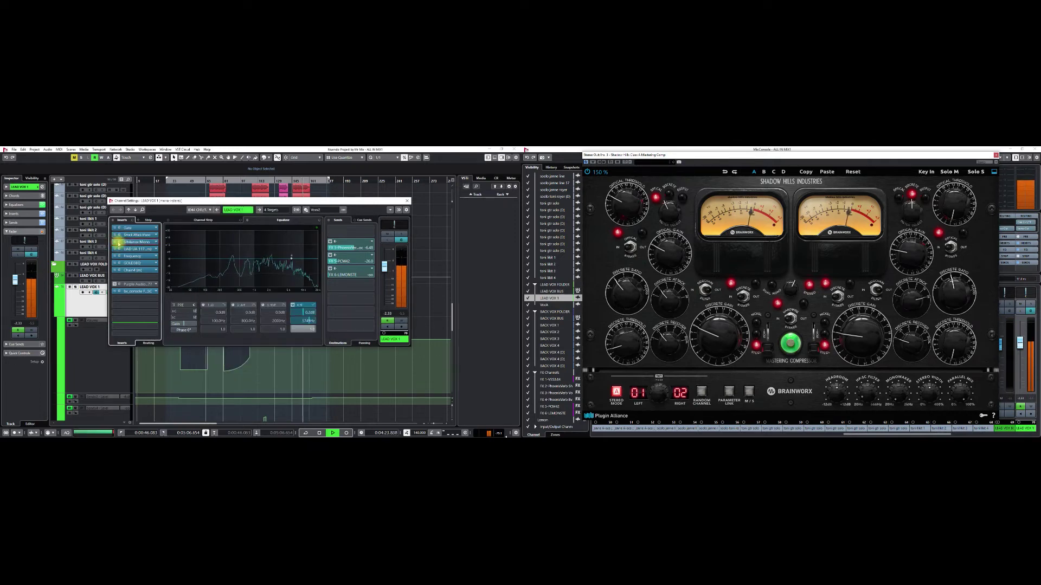
- View the Sibilance and Universal Audio limiting amplifier inserts on LEAD VOX 1, closing each plug-in window
{"action": "double_click", "coordinate": [119, 243]}
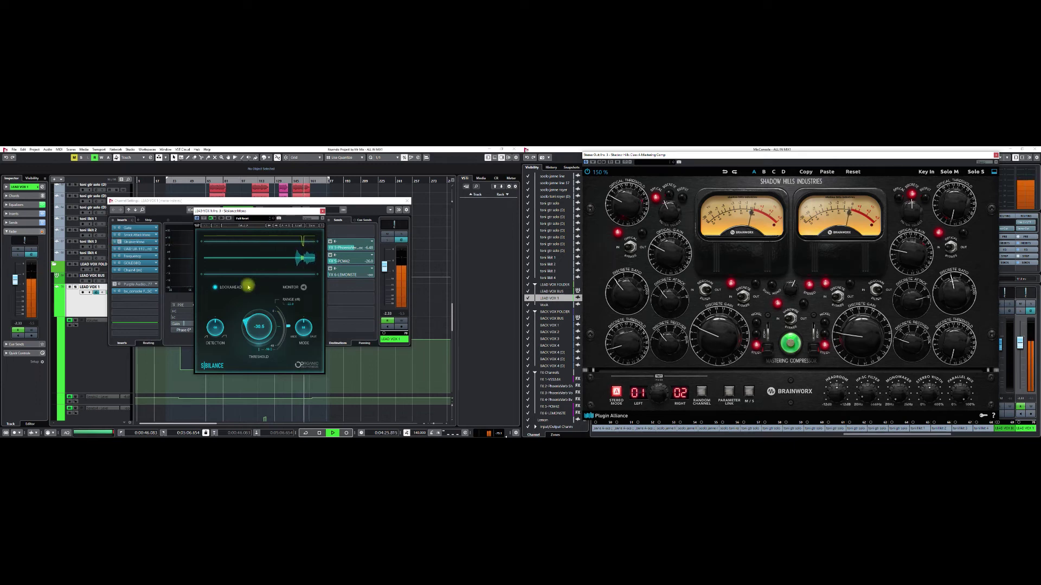
{"action": "double_click", "coordinate": [118, 241]}
{"action": "left_click", "coordinate": [119, 248]}
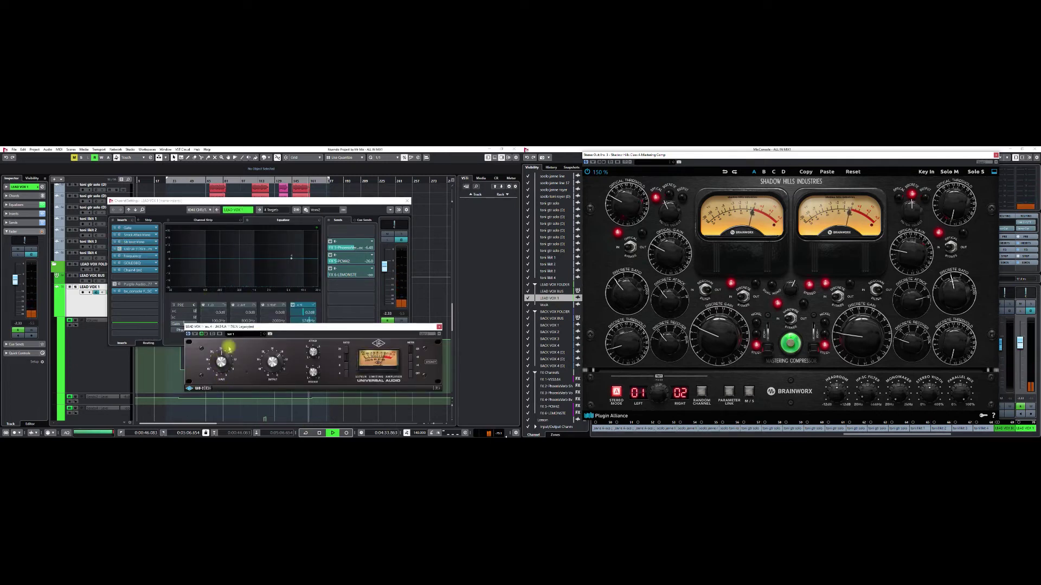
{"action": "left_click", "coordinate": [439, 327]}
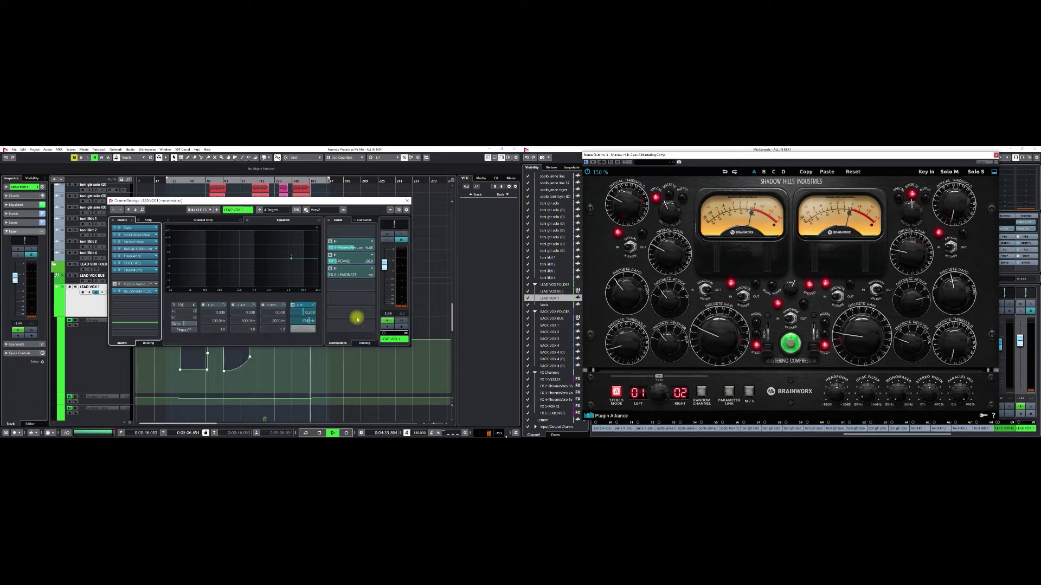
- View the Frequency EQ insert on LEAD VOX 1 with its window moved clear of the insert list, and stop playback
{"action": "left_click", "coordinate": [120, 257]}
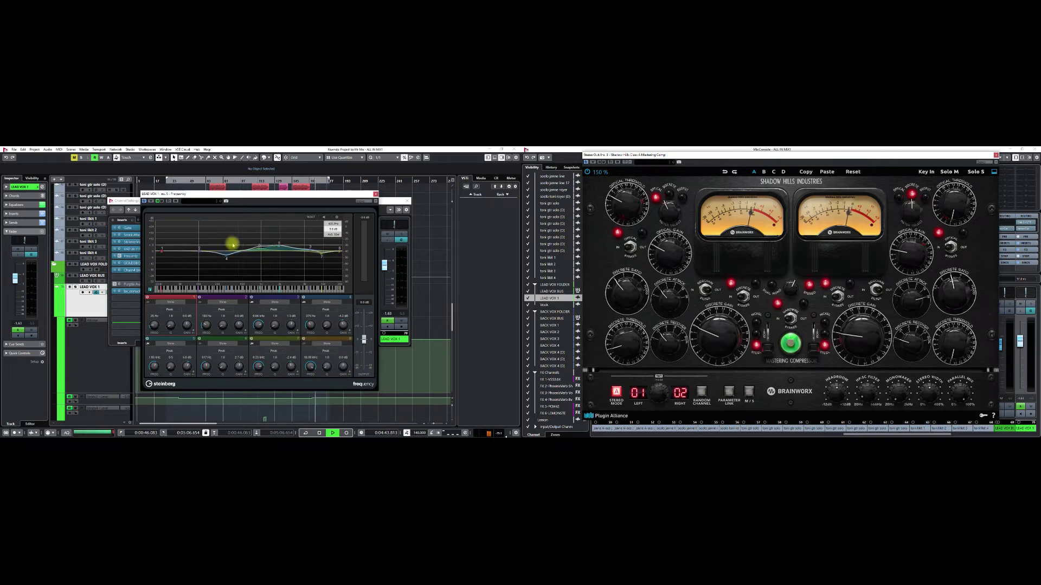
{"action": "left_click_drag", "start_coordinate": [220, 195], "coordinate": [340, 209]}
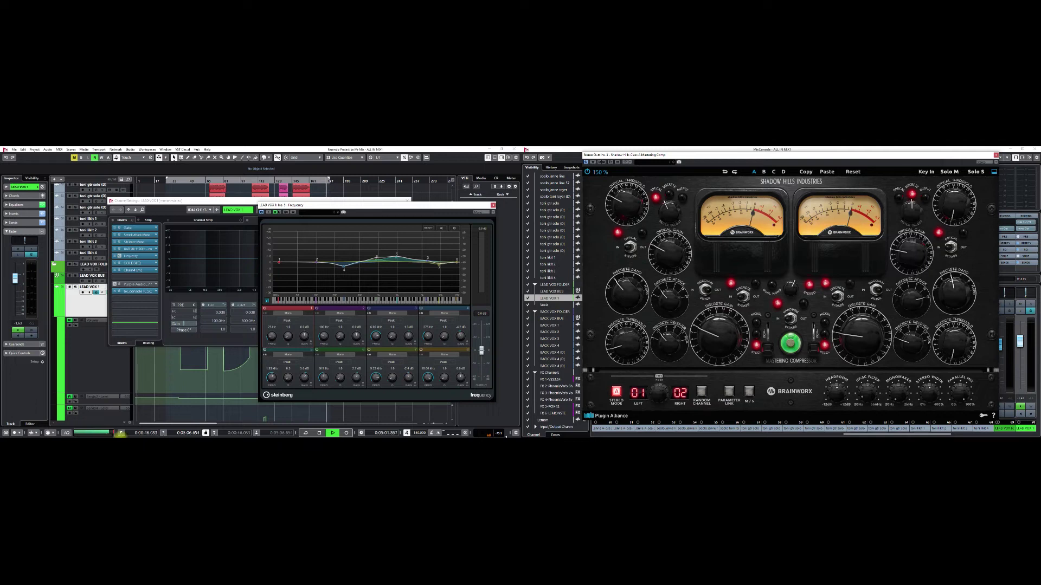
{"action": "key", "text": "space"}
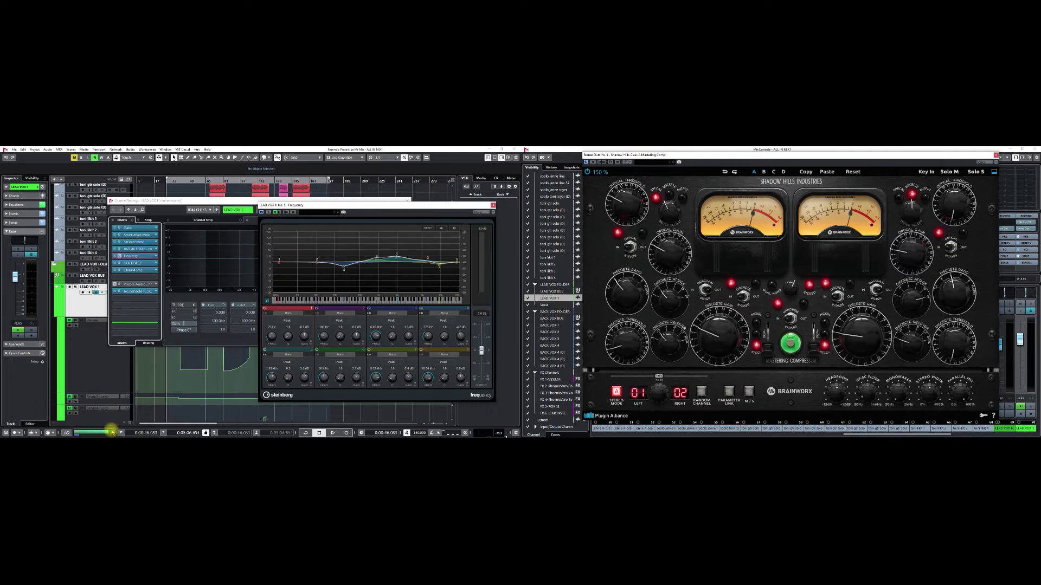
- Close the channel settings, check the CPU load in Task Manager against the audio processing meter, and return to the project
{"action": "key", "text": "e"}
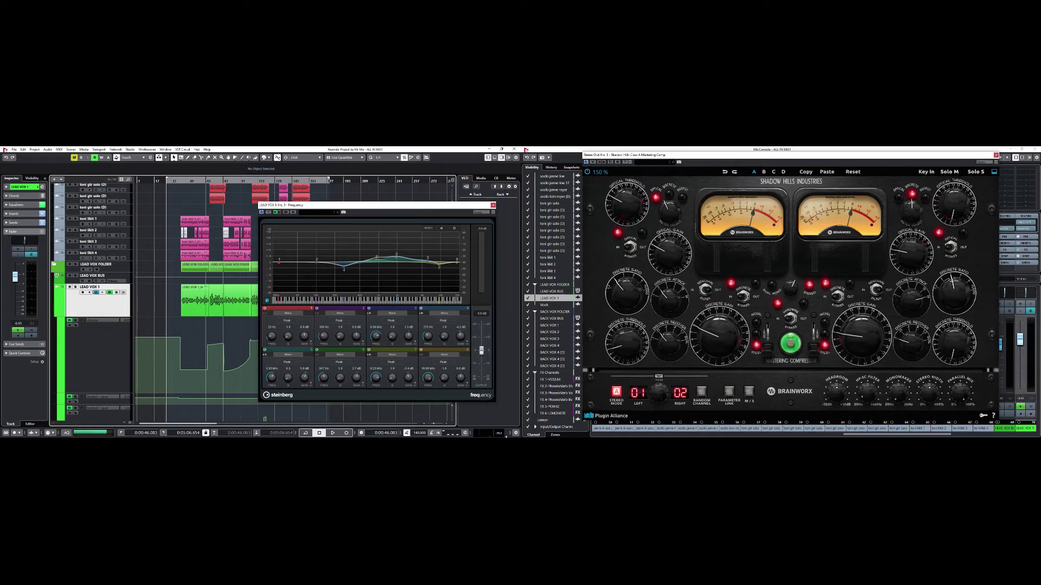
{"action": "key", "text": "Escape"}
{"action": "key", "text": "ctrl+shift+Escape"}
{"action": "left_click_drag", "start_coordinate": [651, 192], "coordinate": [297, 180]}
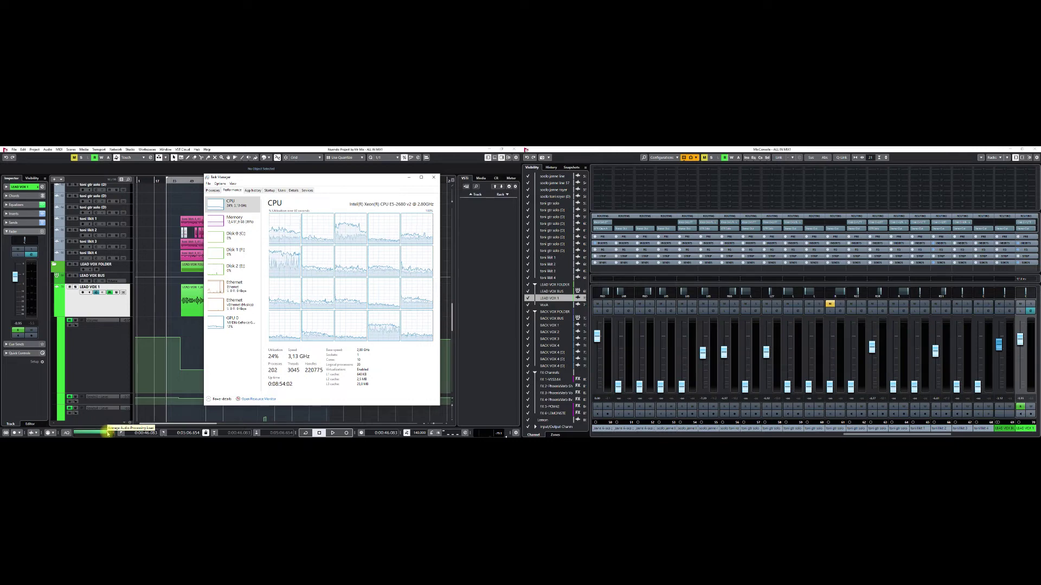
{"action": "left_click", "coordinate": [116, 432]}
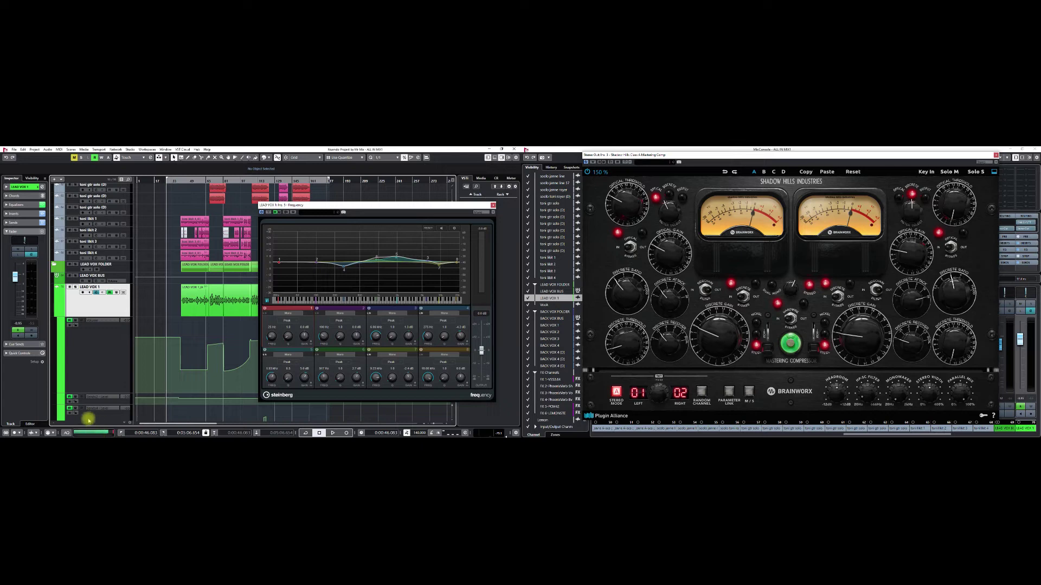
- Reopen the LEAD VOX 1 channel settings, inspect the Frequency EQ alongside the insert list, and close the EQ window
{"action": "left_click", "coordinate": [88, 370]}
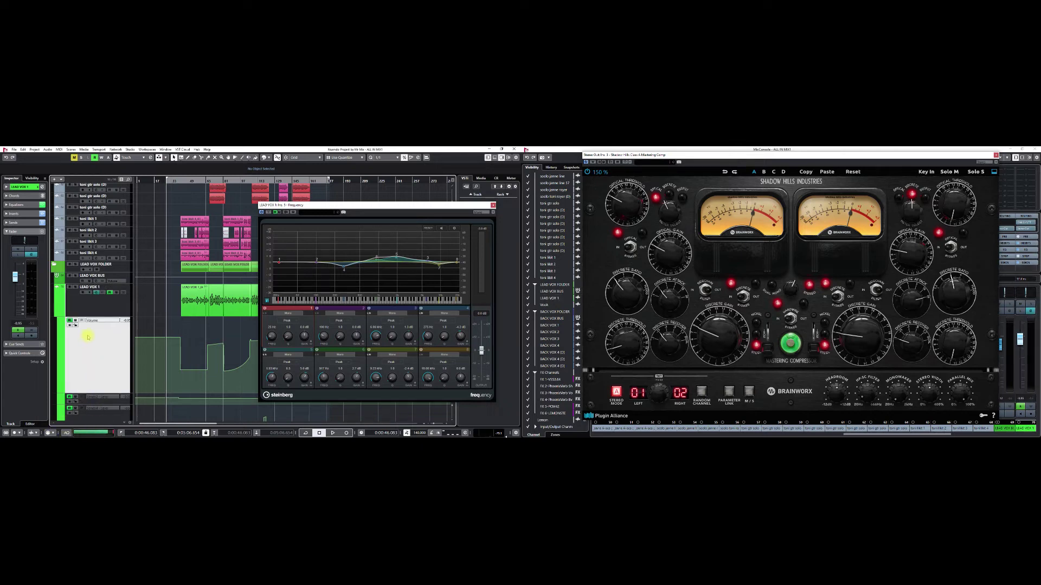
{"action": "left_click", "coordinate": [92, 300]}
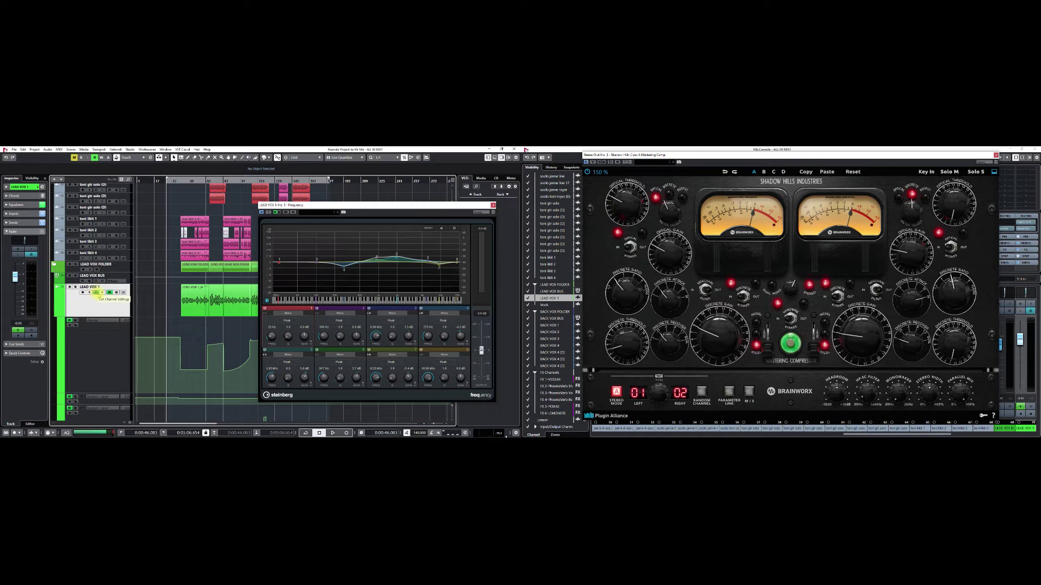
{"action": "left_click", "coordinate": [98, 296]}
{"action": "left_click_drag", "start_coordinate": [296, 205], "coordinate": [314, 203]}
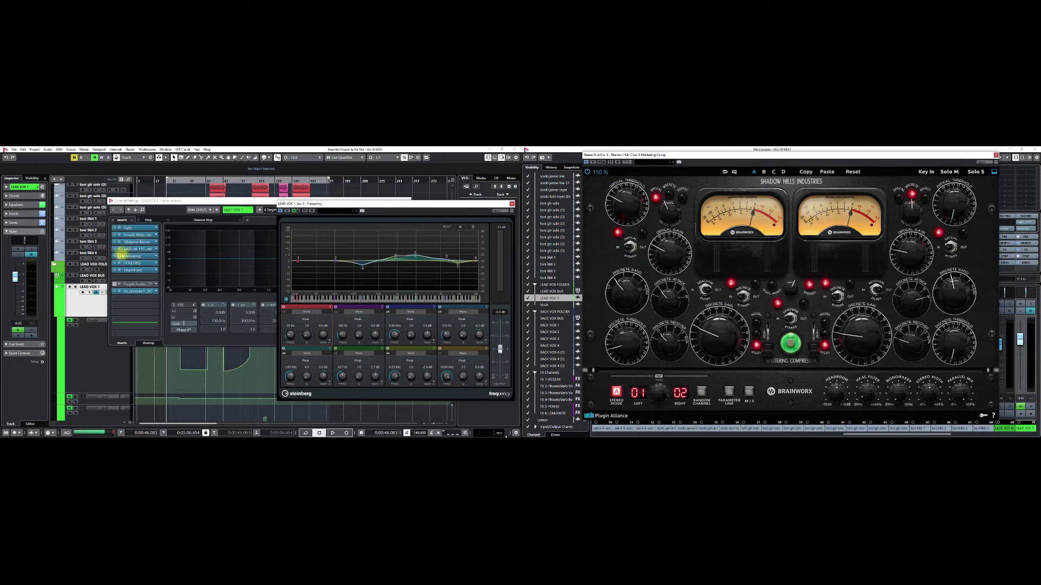
{"action": "left_click_drag", "start_coordinate": [324, 205], "coordinate": [261, 200]}
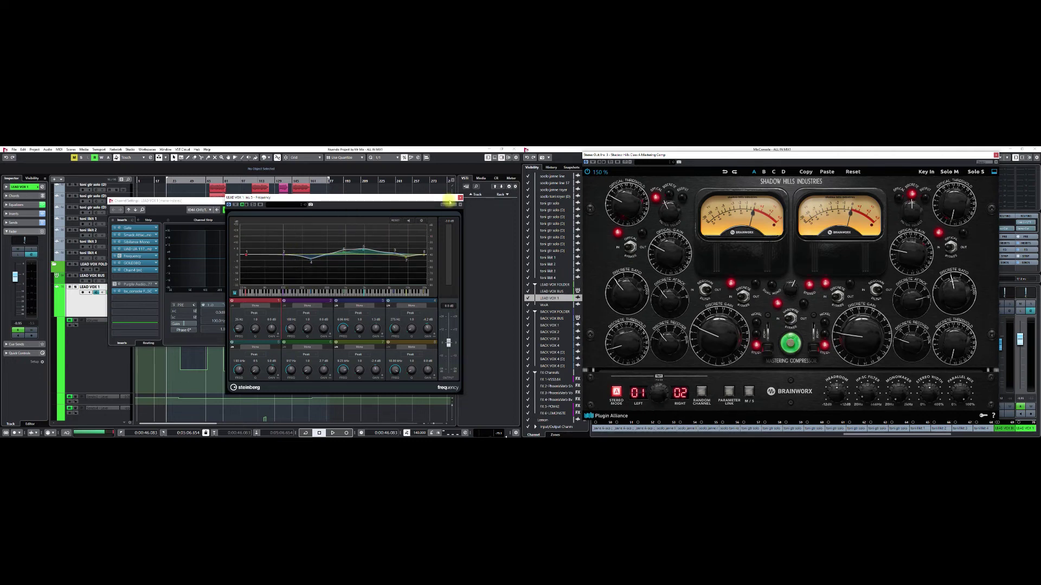
{"action": "left_click", "coordinate": [460, 197]}
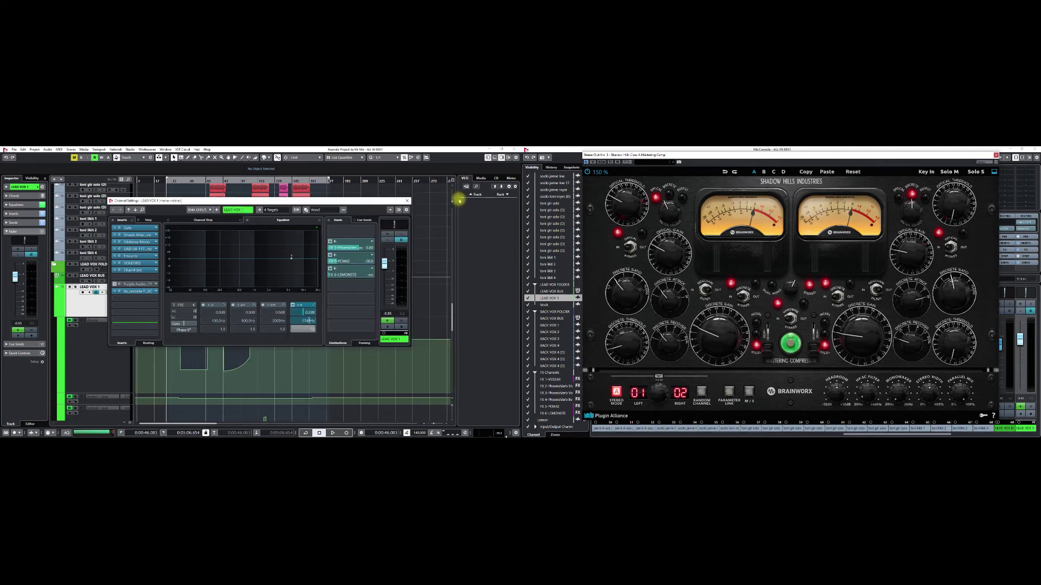
- Open the Gold3 insert on LEAD VOX 1 and close the Shadow Hills mastering compressor window covering the mixer
{"action": "double_click", "coordinate": [120, 265]}
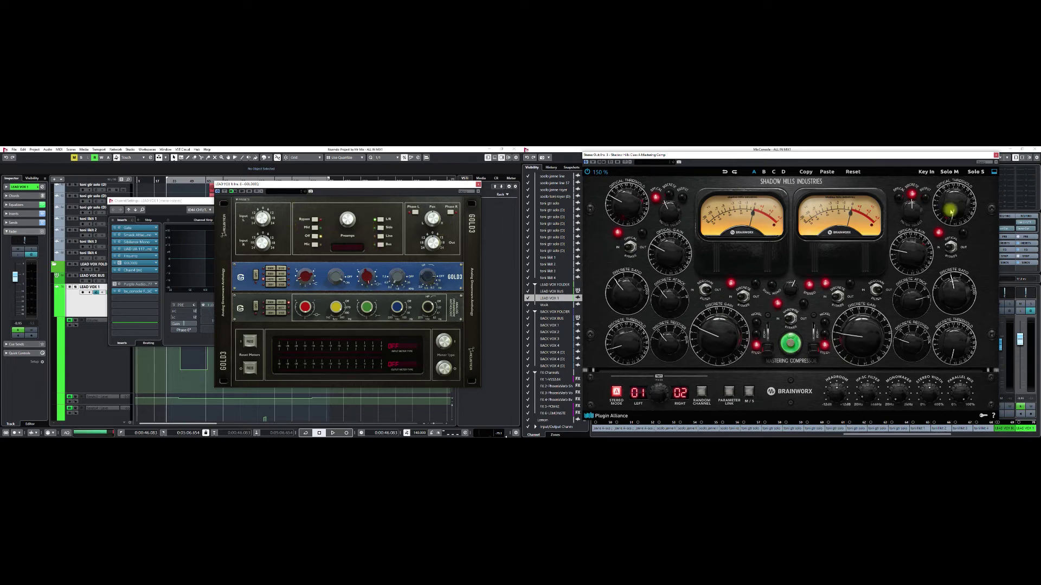
{"action": "left_click", "coordinate": [995, 155]}
{"action": "left_click", "coordinate": [374, 188]}
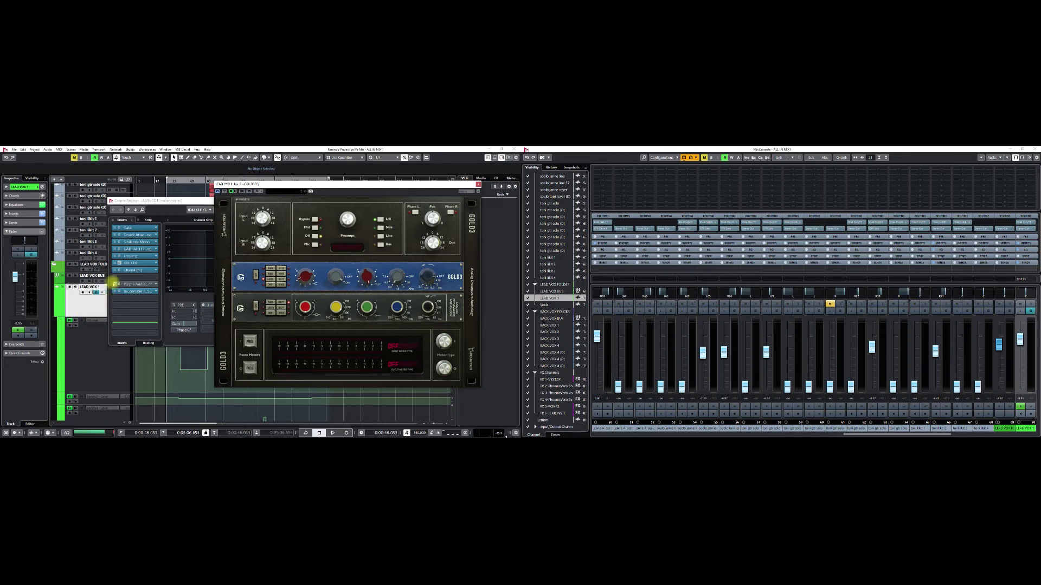
- Solo the LEAD VOX 1 track and audition it with the Gold3 window open, then stop playback
{"action": "left_click_drag", "start_coordinate": [133, 201], "coordinate": [160, 225]}
{"action": "left_click", "coordinate": [76, 288]}
{"action": "key", "text": "space"}
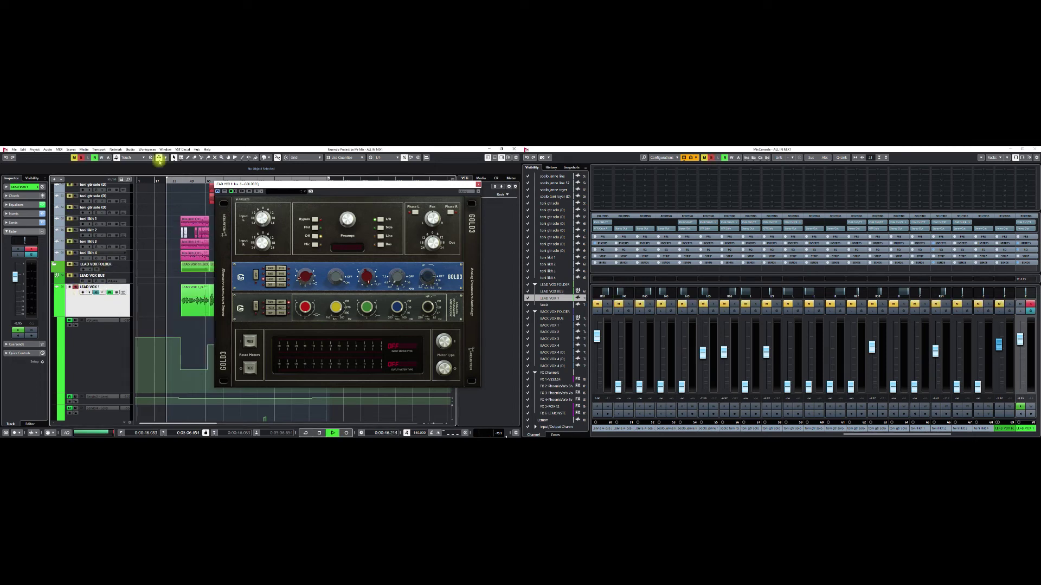
{"action": "left_click_drag", "start_coordinate": [186, 184], "coordinate": [199, 180]}
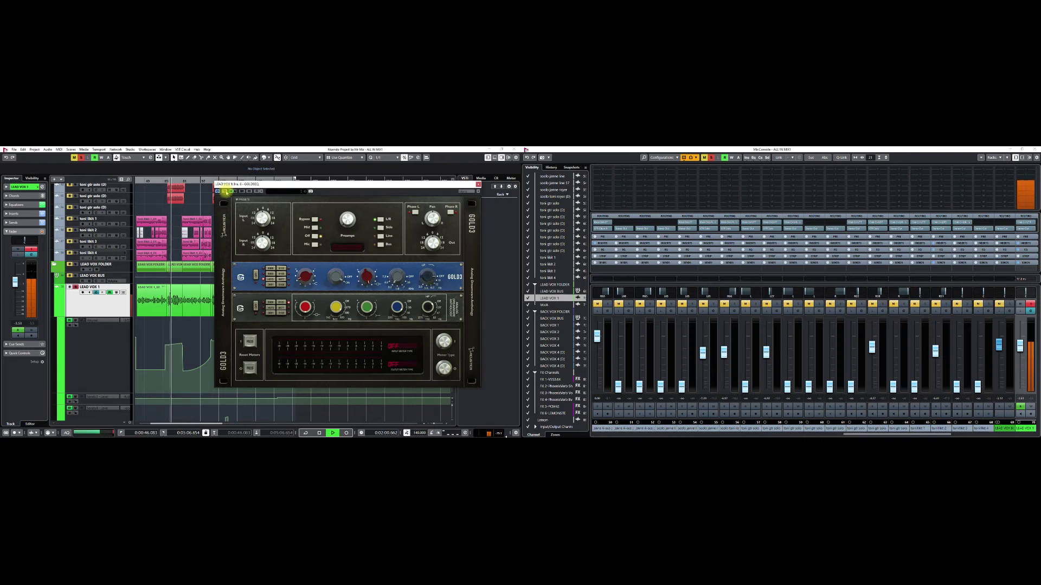
{"action": "key", "text": "space"}
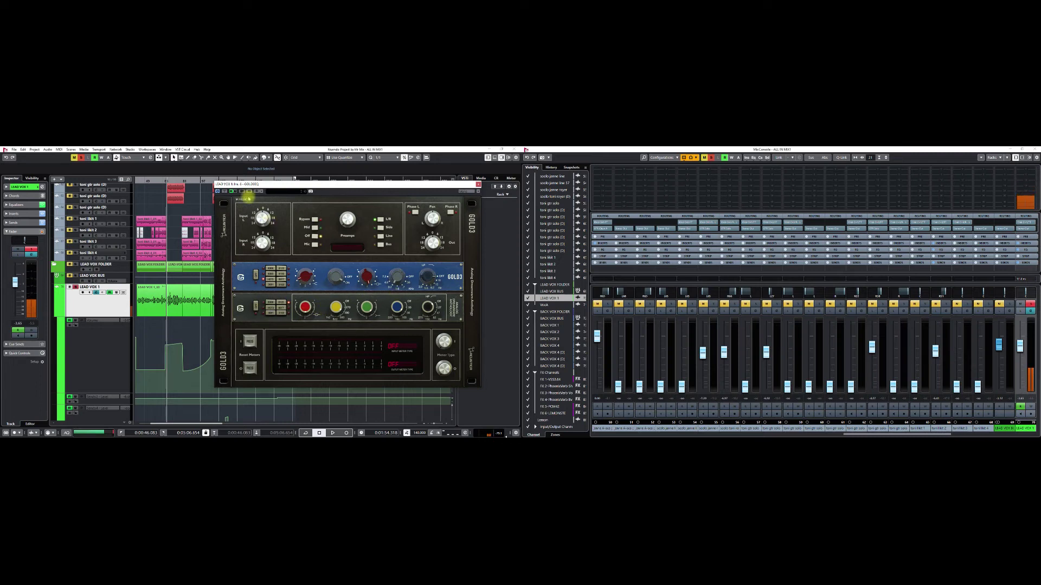
- Audition LEAD VOX 1 with the Gold3 insert bypassed and active for comparison, and close the plug-in window
{"action": "left_click", "coordinate": [224, 192]}
{"action": "key", "text": "space"}
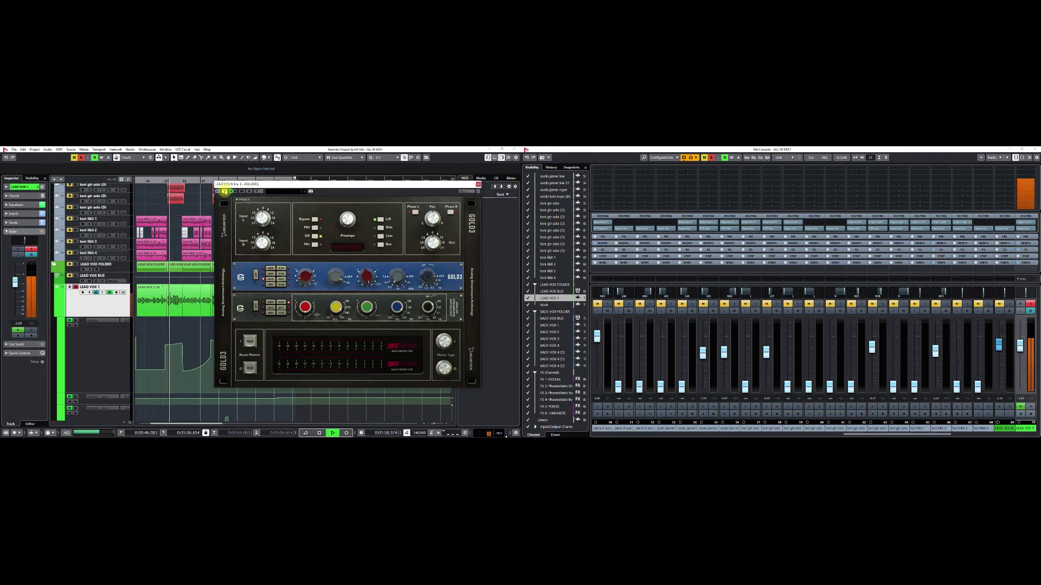
{"action": "key", "text": "space"}
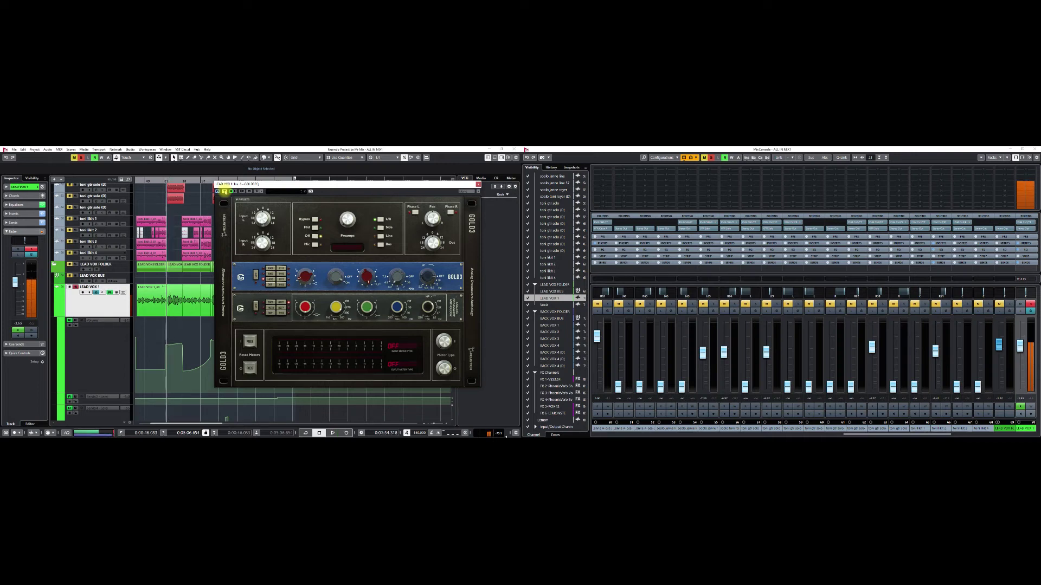
{"action": "key", "text": "space"}
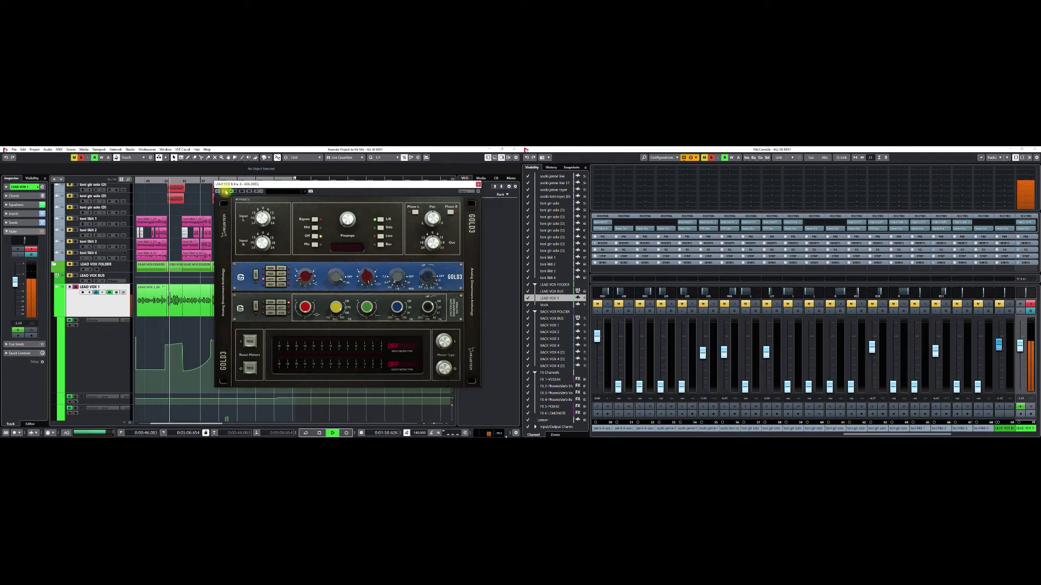
{"action": "key", "text": "space"}
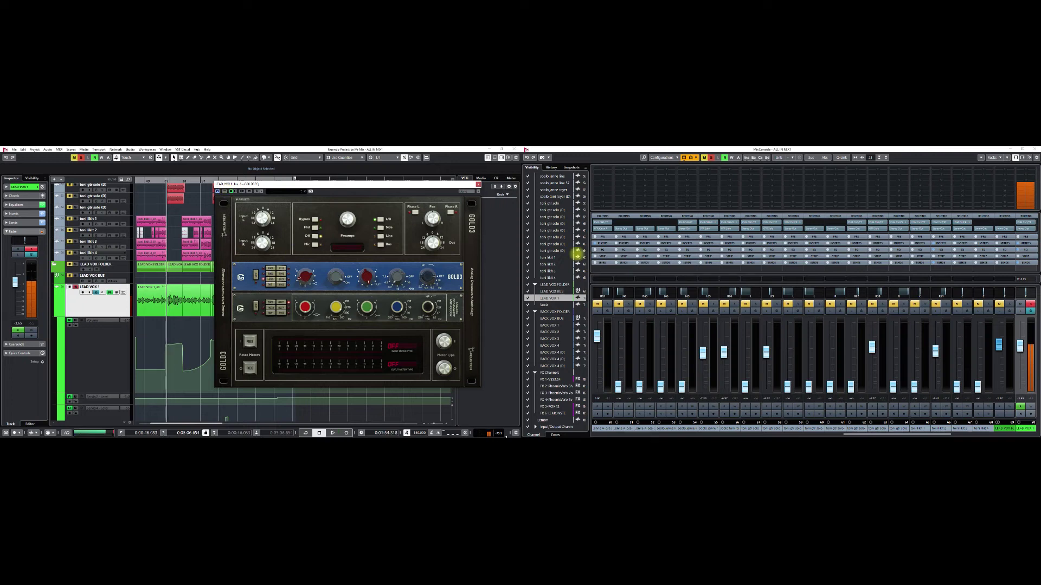
{"action": "left_click", "coordinate": [478, 184]}
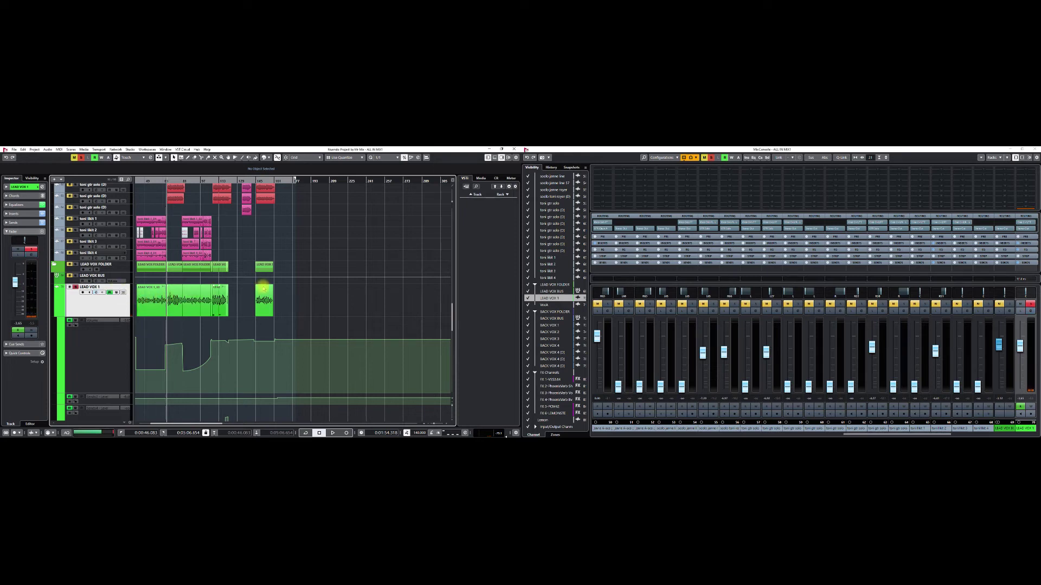
- Reopen the LEAD VOX 1 channel settings, inspect the external effect insert's delay, send gain and return gain, and close its window
{"action": "key", "text": "e"}
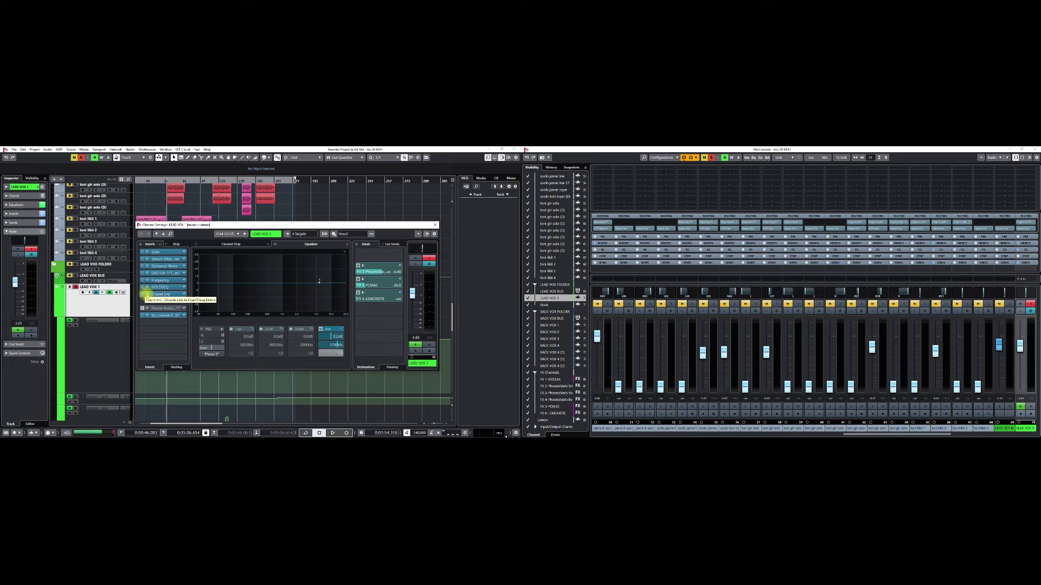
{"action": "double_click", "coordinate": [146, 295]}
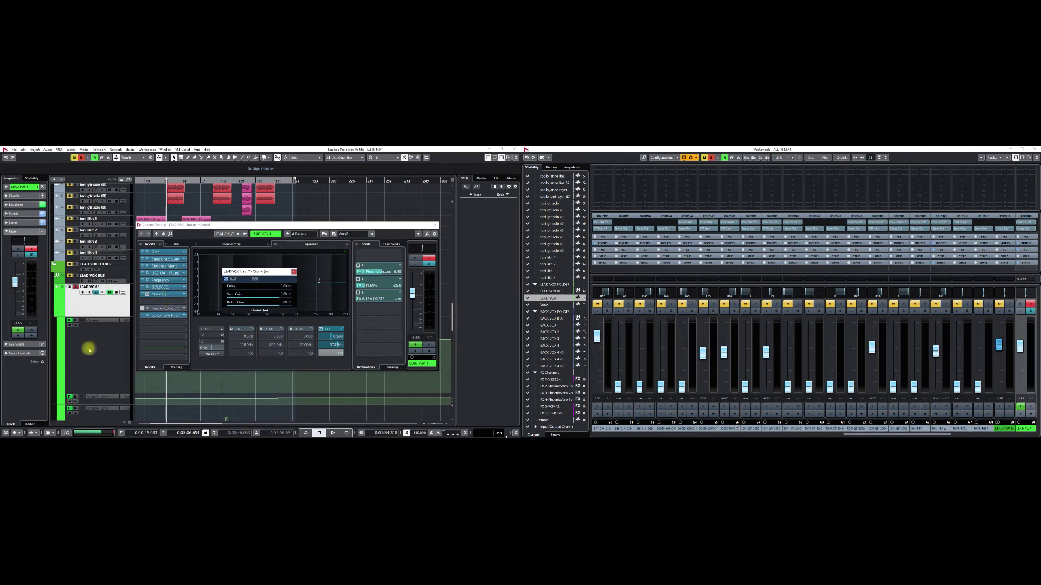
{"action": "left_click", "coordinate": [293, 271]}
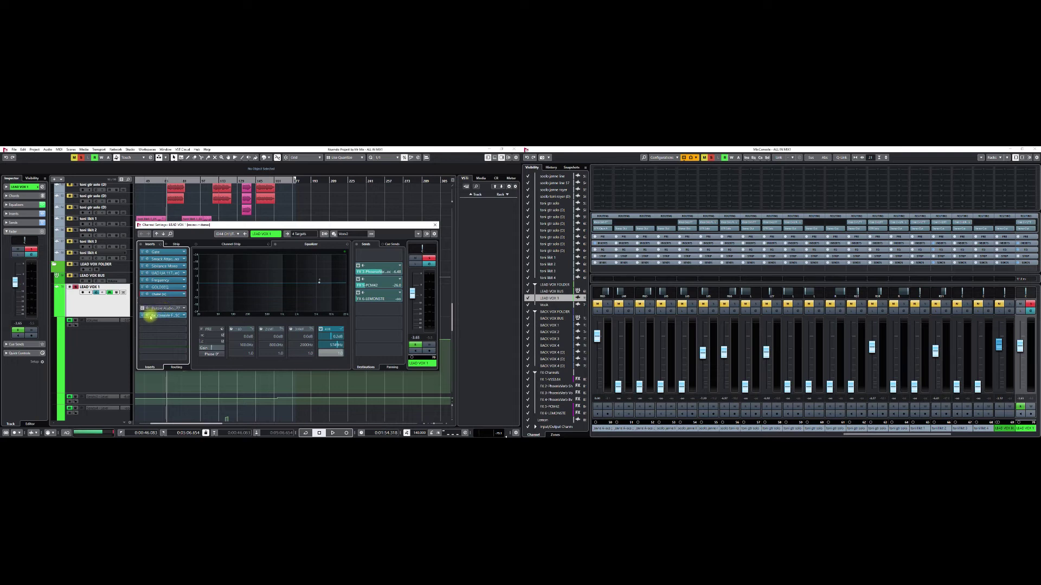
- Open the bx_console Focusrite SC insert on LEAD VOX 1, audition it bypassed and active, and close its window
{"action": "double_click", "coordinate": [145, 317]}
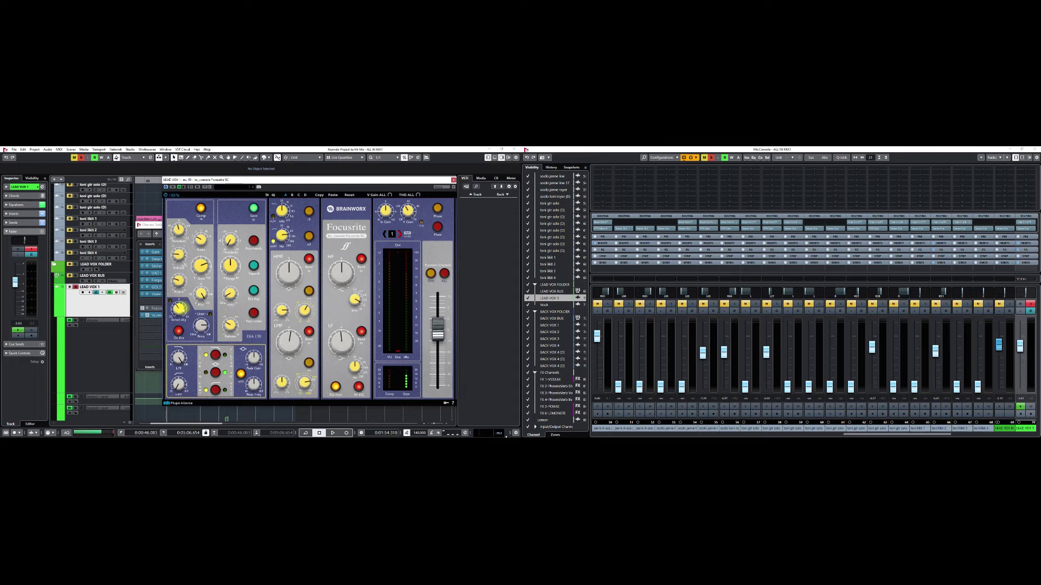
{"action": "key", "text": "space"}
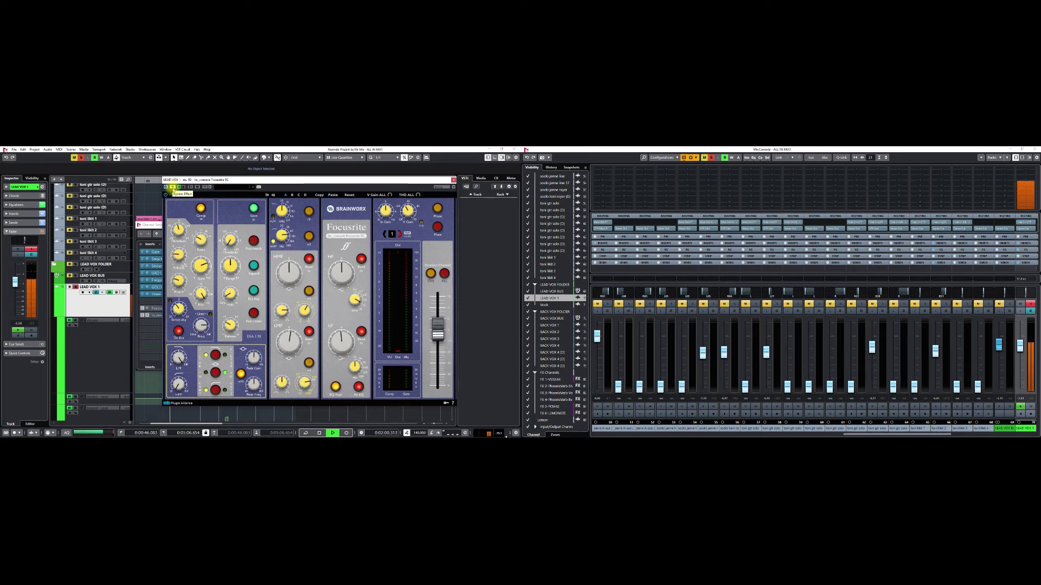
{"action": "left_click", "coordinate": [173, 188]}
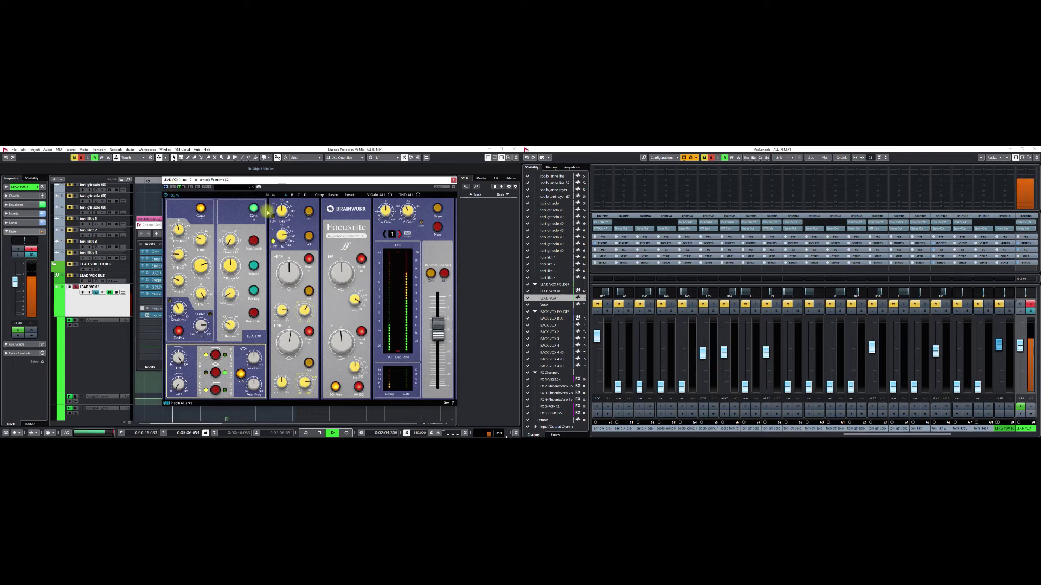
{"action": "key", "text": "space"}
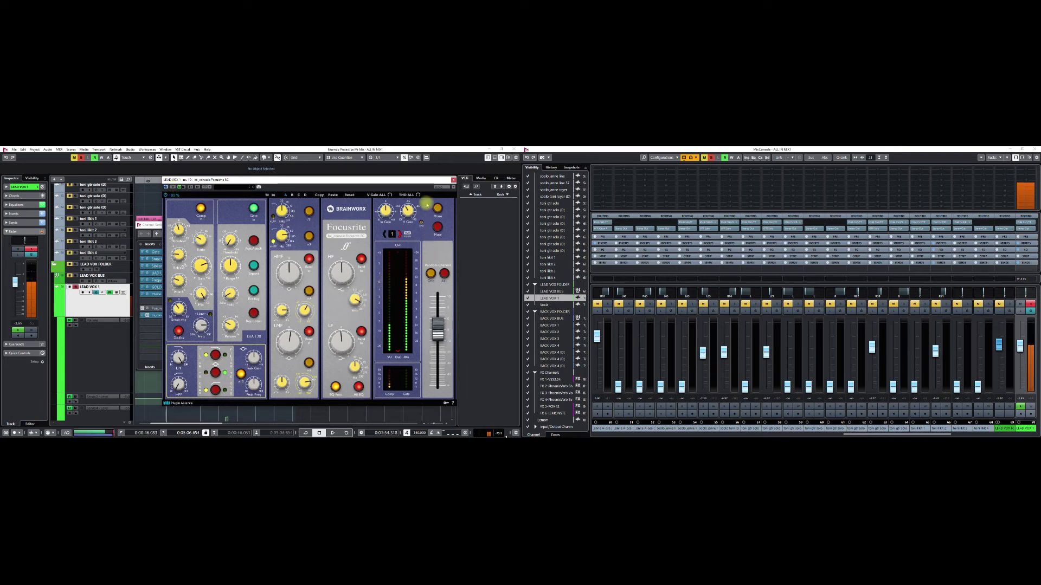
{"action": "left_click", "coordinate": [454, 179]}
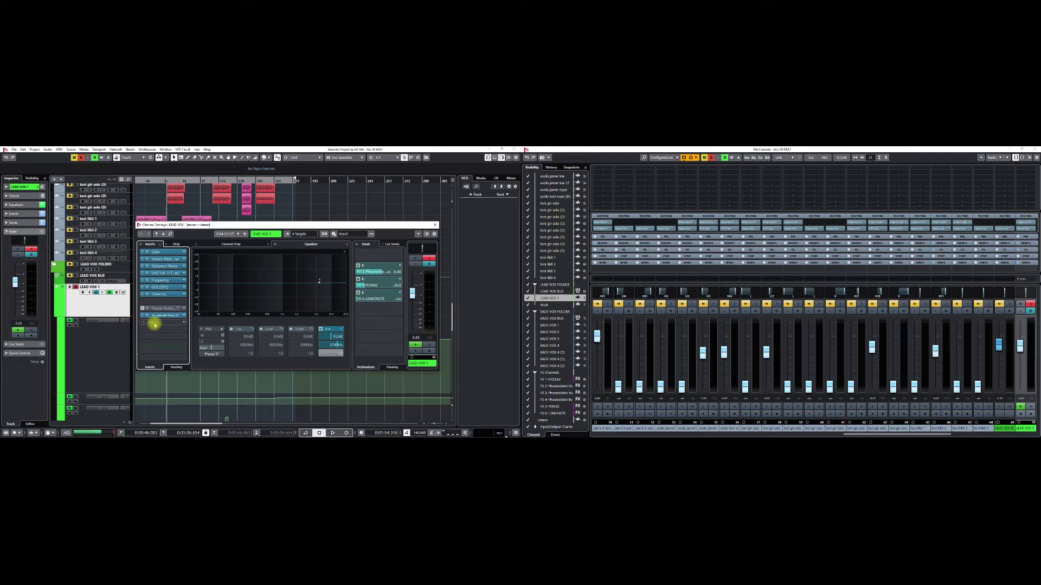
- Lower the channel settings window, open the Universal Audio 1176 limiting amplifier insert on LEAD VOX 1, and examine its attack and release controls
{"action": "left_click_drag", "start_coordinate": [290, 226], "coordinate": [295, 264]}
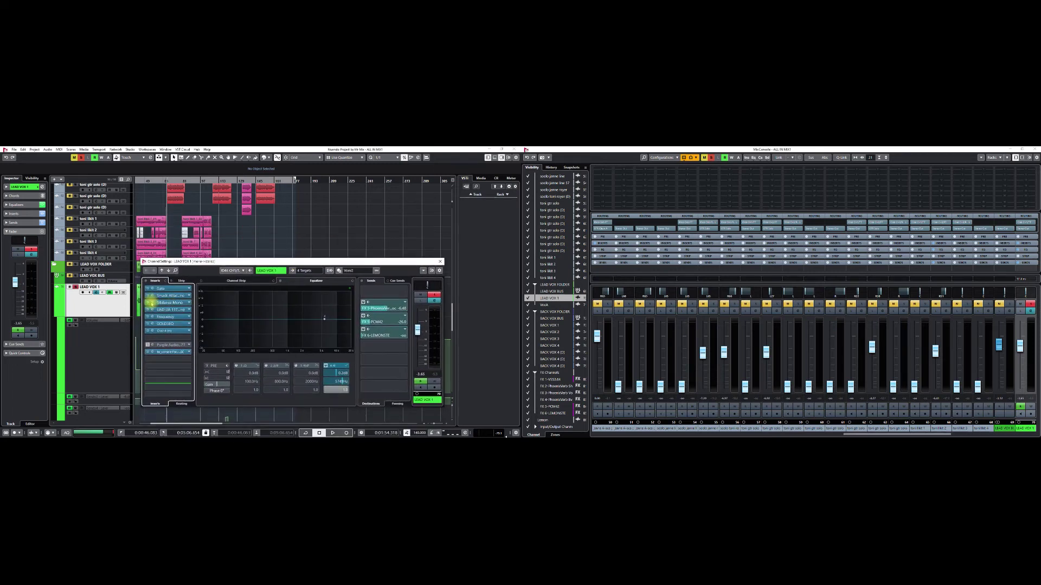
{"action": "left_click", "coordinate": [156, 310]}
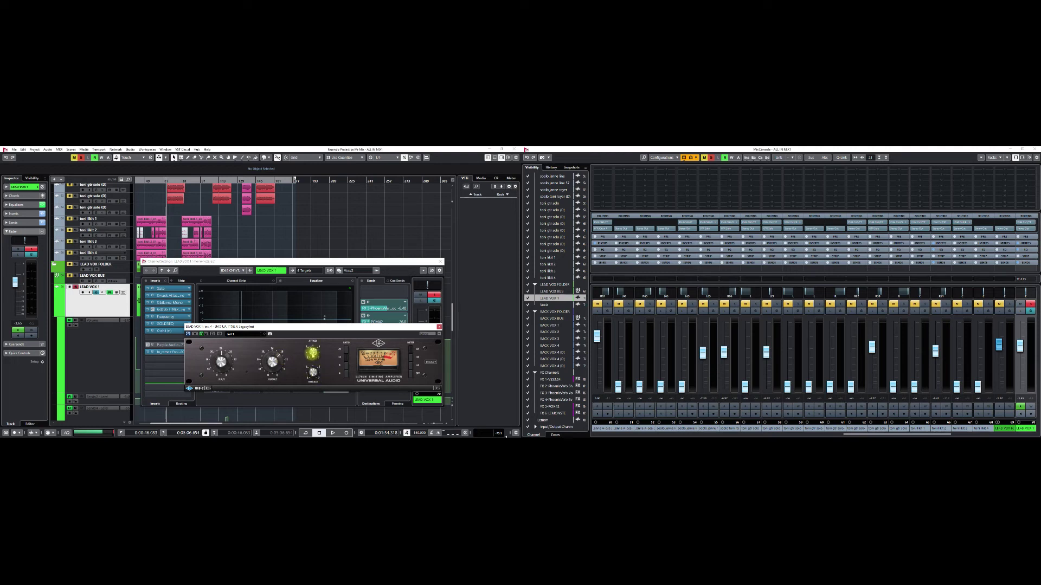
{"action": "left_click", "coordinate": [313, 352]}
{"action": "left_click", "coordinate": [315, 352]}
{"action": "left_click", "coordinate": [311, 372]}
{"action": "mouse_move", "coordinate": [314, 370]}
{"action": "left_mouse_down"}
{"action": "mouse_move", "coordinate": [313, 398]}
{"action": "mouse_move", "coordinate": [309, 365]}
{"action": "mouse_move", "coordinate": [320, 381]}
{"action": "left_mouse_up"}
- Audition LEAD VOX 1 with the 1176 limiter bypassed and active, stop playback, and close the limiter window
{"action": "key", "text": "space"}
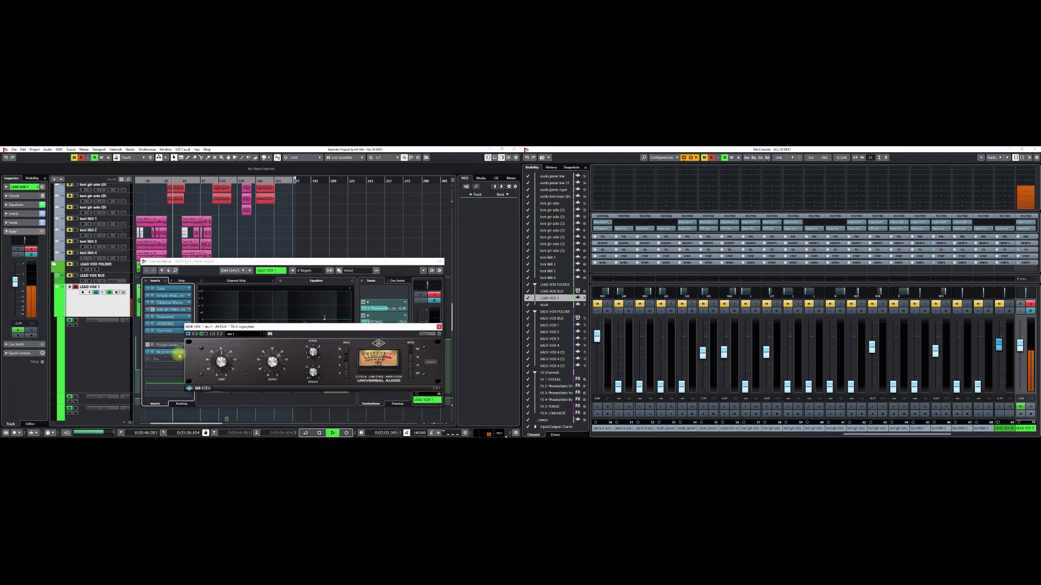
{"action": "left_click", "coordinate": [194, 334]}
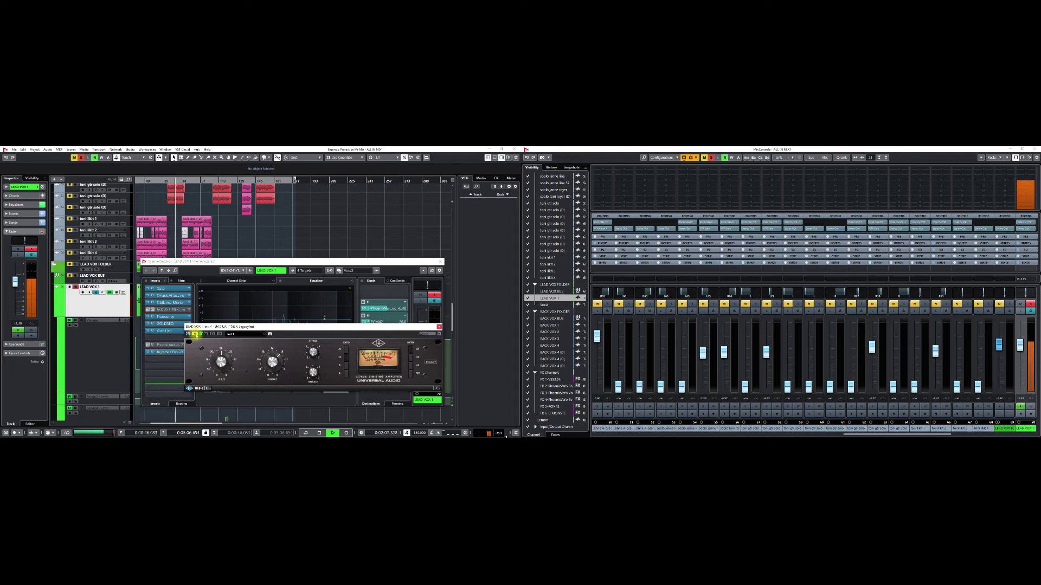
{"action": "left_click", "coordinate": [194, 334]}
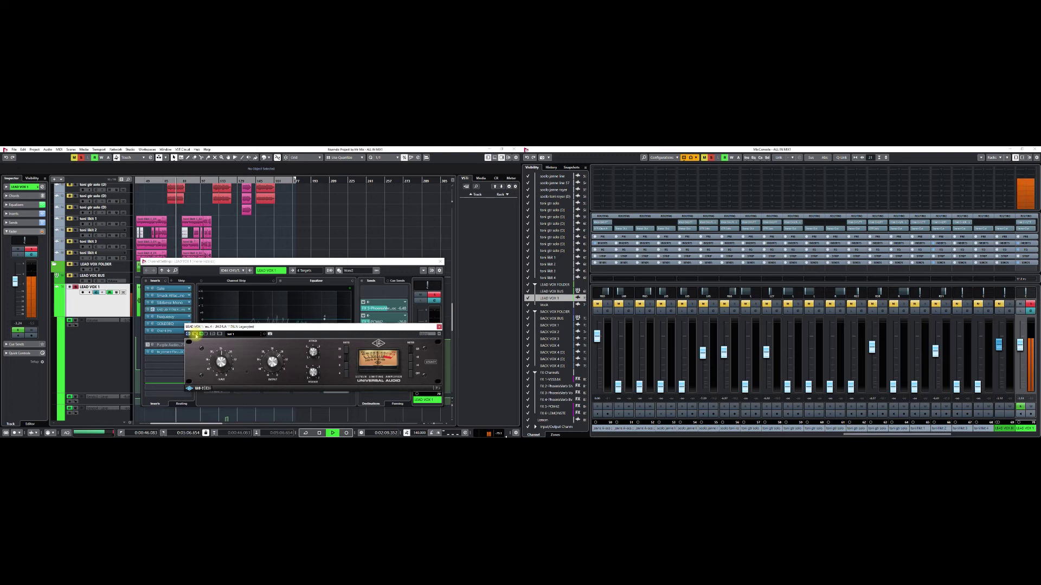
{"action": "key", "text": "space"}
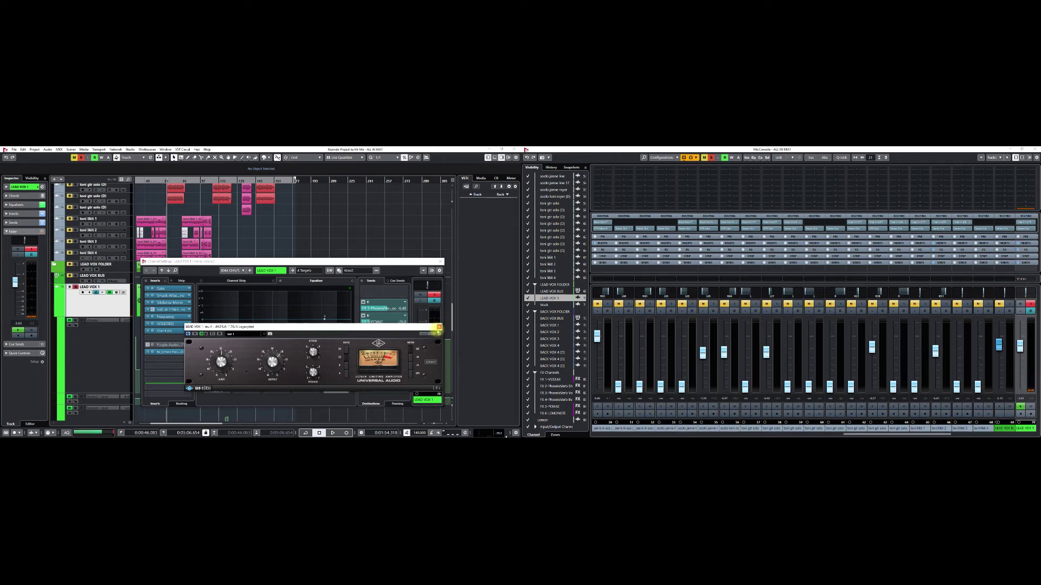
{"action": "left_click", "coordinate": [438, 327]}
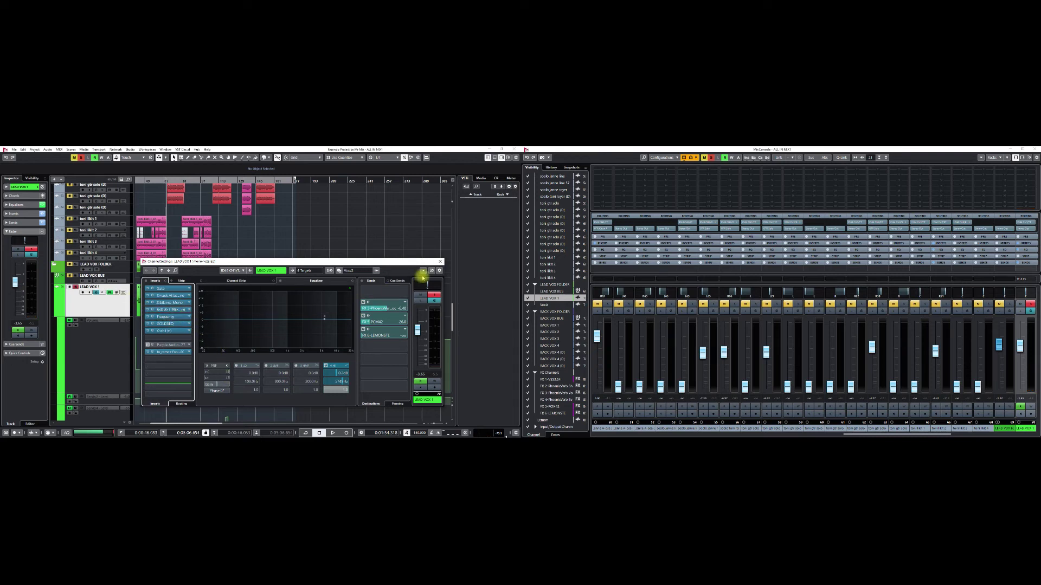
- Turn off the solo on LEAD VOX 1 and close its channel settings window
{"action": "left_click", "coordinate": [437, 295]}
{"action": "left_click", "coordinate": [437, 295]}
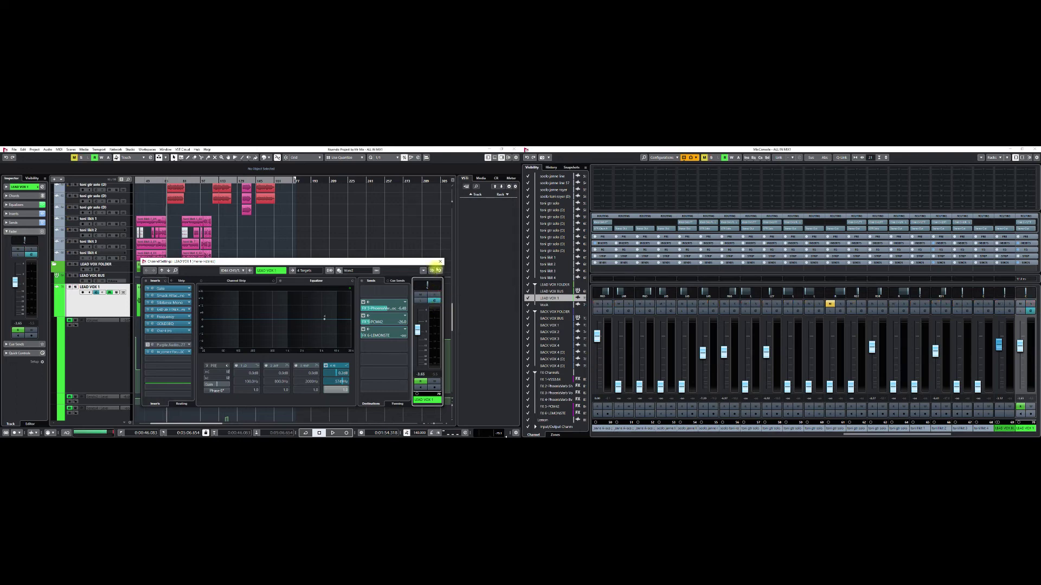
{"action": "left_click", "coordinate": [439, 263]}
- Set the playback position to about 2:45 and solo the audio track below the FX channels
{"action": "scroll", "coordinate": [211, 341], "scroll_direction": "down", "scroll_amount": 6}
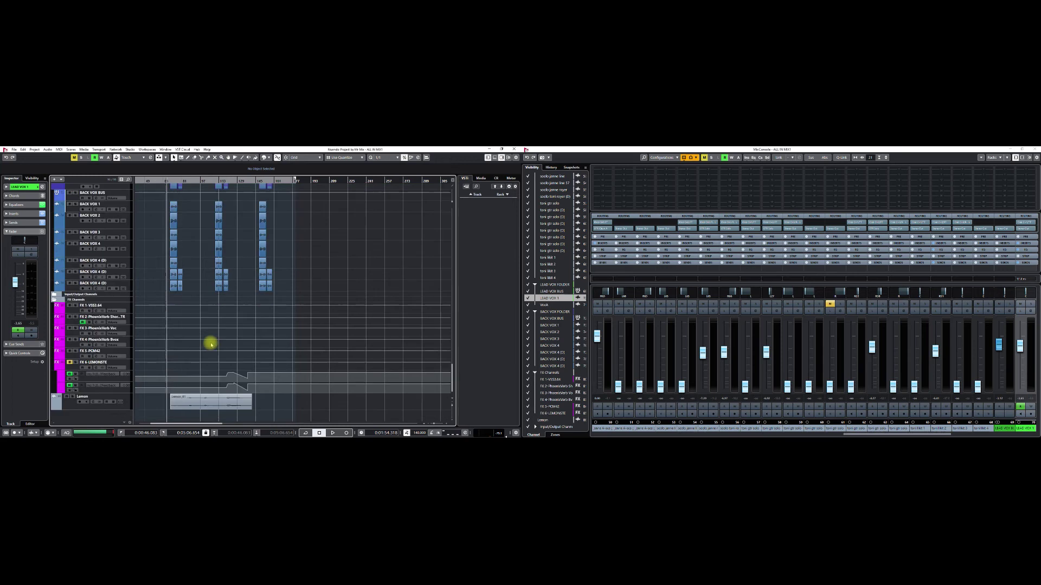
{"action": "scroll", "coordinate": [211, 344], "scroll_direction": "up", "scroll_amount": 2}
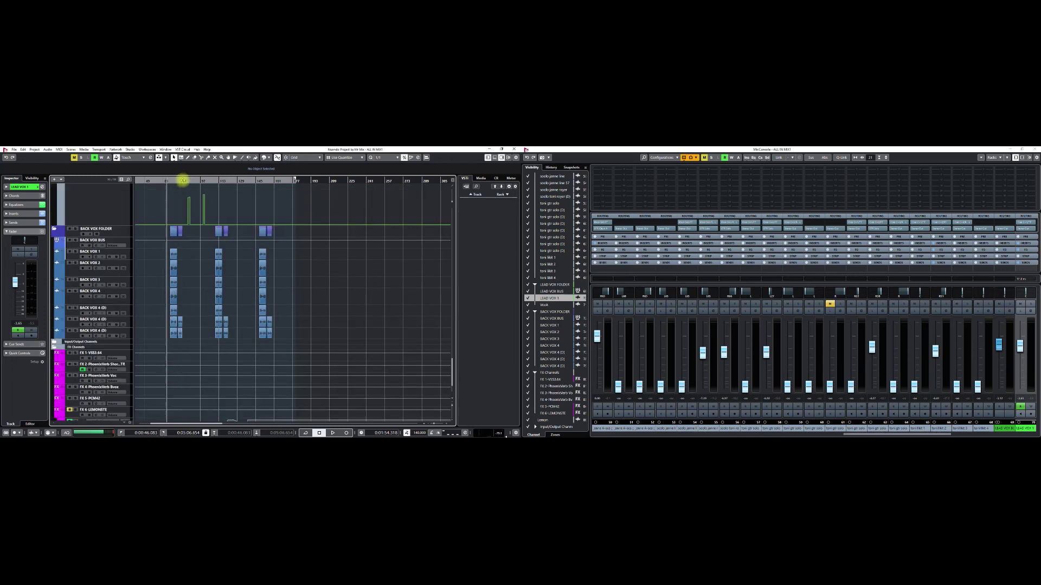
{"action": "left_click_drag", "start_coordinate": [173, 183], "coordinate": [237, 201]}
{"action": "scroll", "coordinate": [237, 202], "scroll_direction": "down", "scroll_amount": 2}
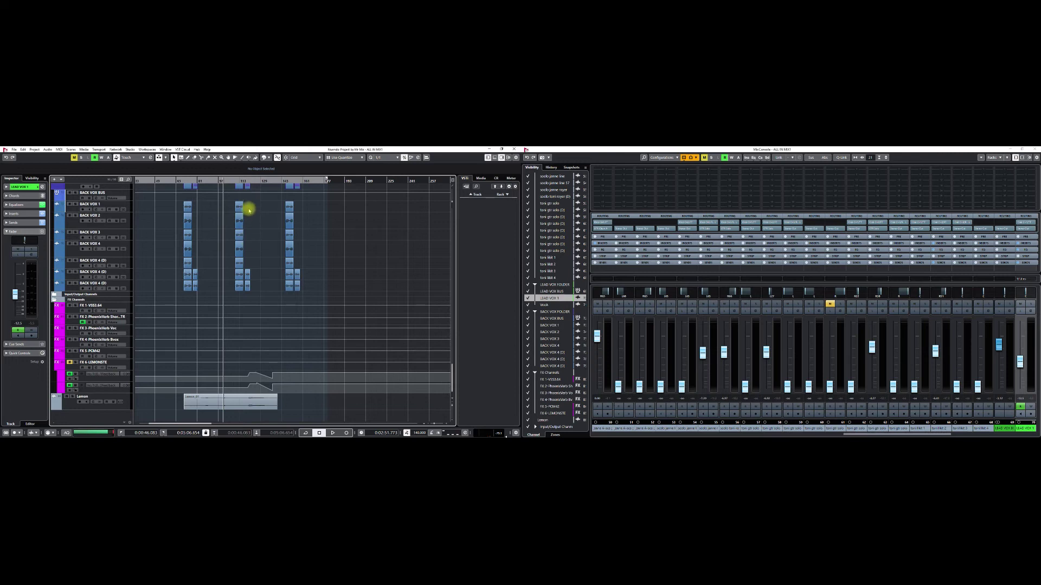
{"action": "left_click_drag", "start_coordinate": [240, 183], "coordinate": [188, 260]}
{"action": "left_click", "coordinate": [70, 398]}
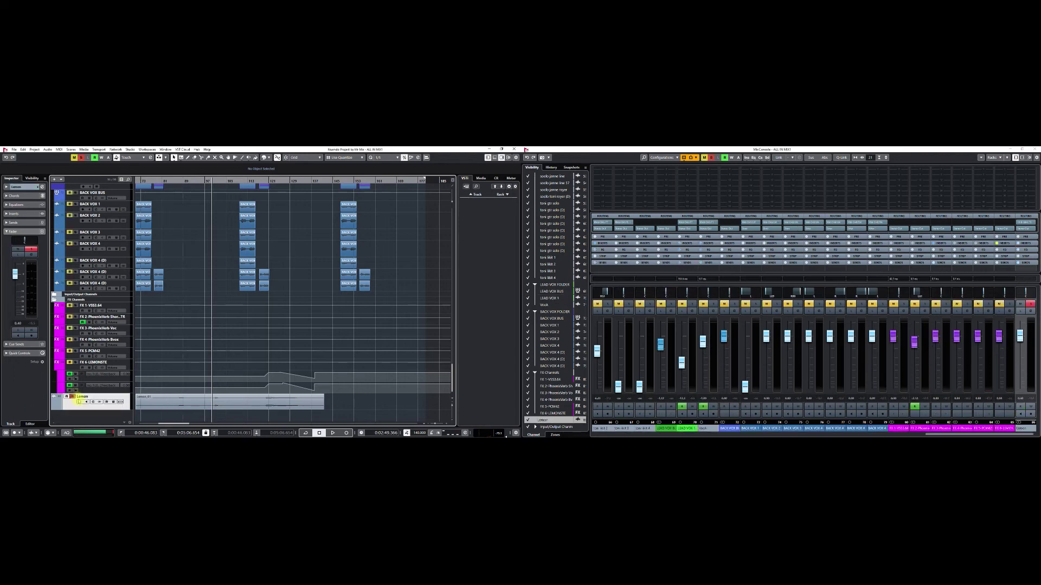
- Solo LEAD VOX 1 as well and start playback of the soloed tracks
{"action": "scroll", "coordinate": [145, 406], "scroll_direction": "up", "scroll_amount": 3}
{"action": "scroll", "coordinate": [146, 402], "scroll_direction": "up", "scroll_amount": 5}
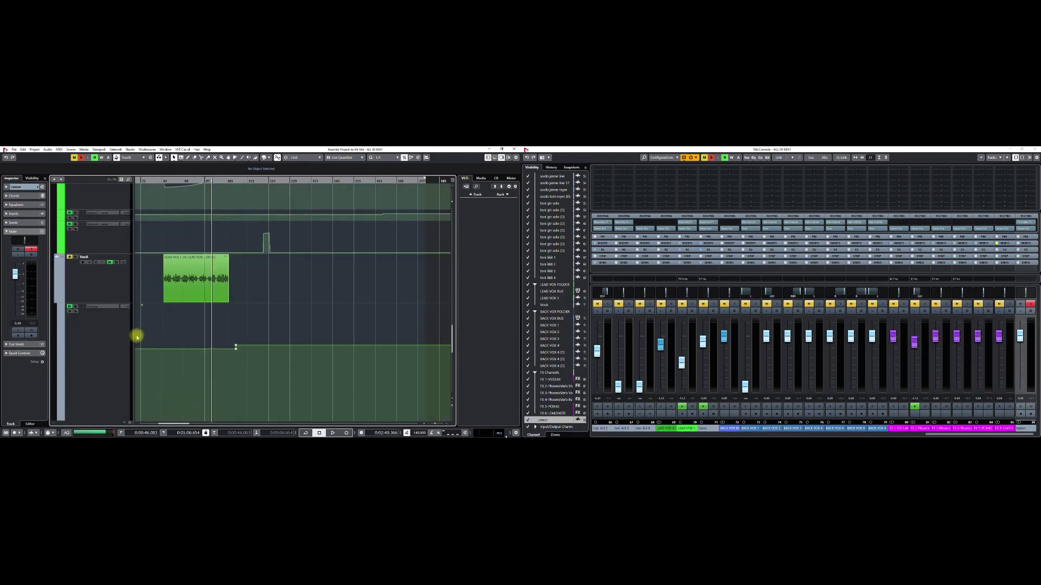
{"action": "scroll", "coordinate": [155, 325], "scroll_direction": "up", "scroll_amount": 2}
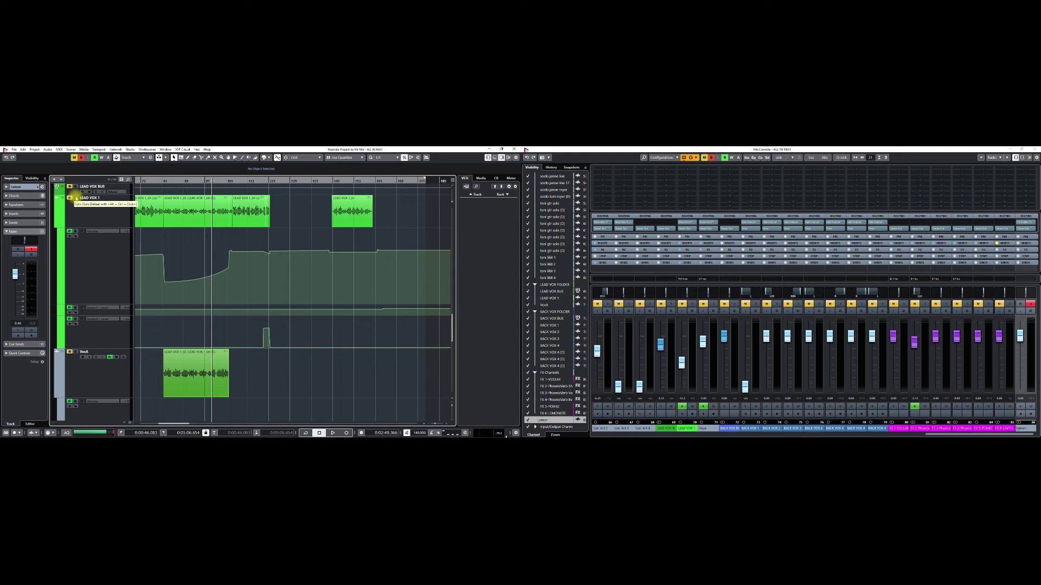
{"action": "left_click", "coordinate": [70, 201]}
{"action": "key", "text": "space"}
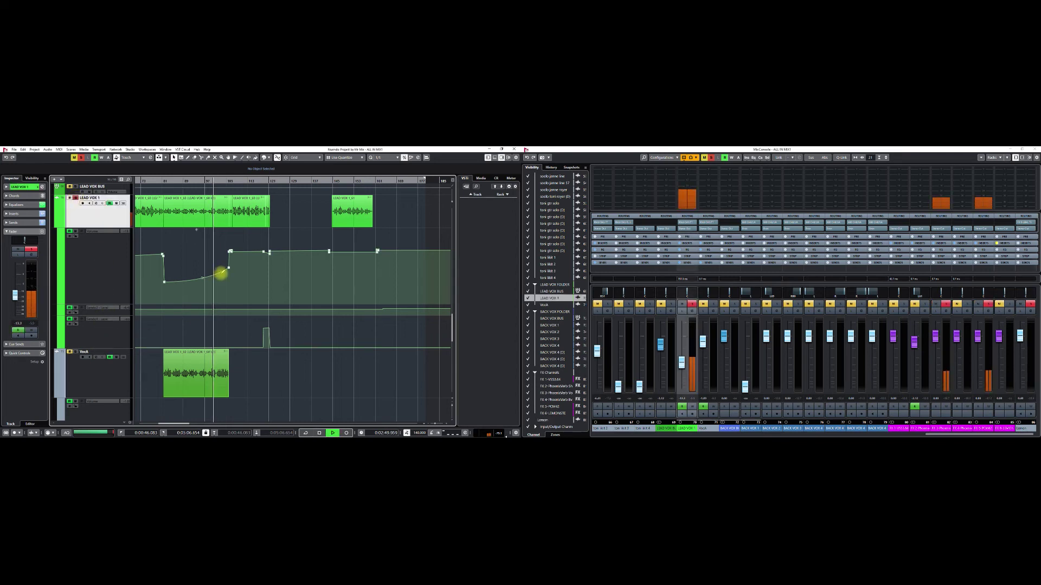
- Move playback to about 3:21, listen to the soloed vocal against the LEMONSITE automation and the track below it, and stop
{"action": "scroll", "coordinate": [267, 337], "scroll_direction": "down", "scroll_amount": 5}
{"action": "scroll", "coordinate": [270, 337], "scroll_direction": "down", "scroll_amount": 3}
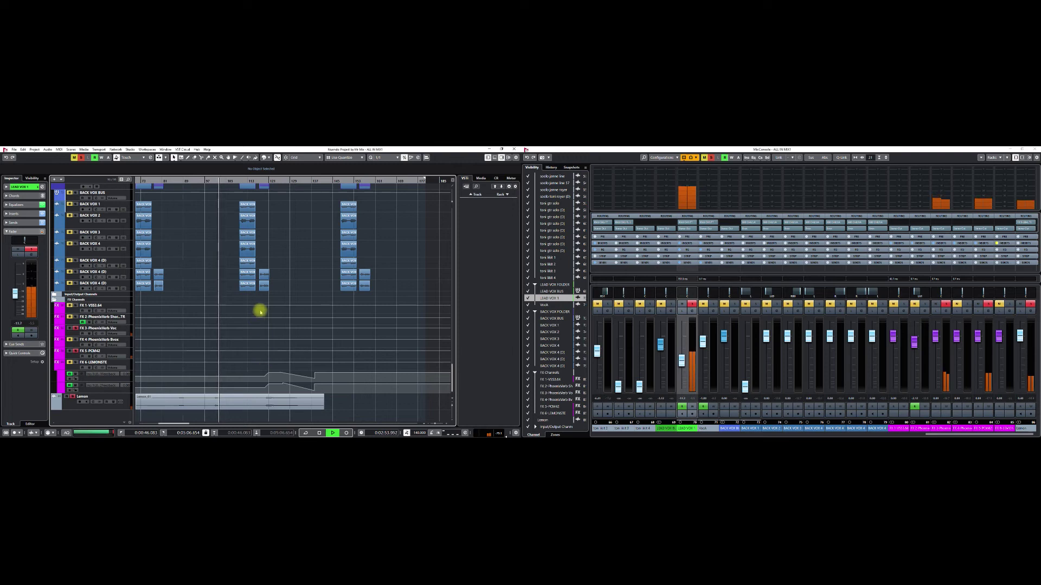
{"action": "left_click", "coordinate": [263, 181]}
{"action": "left_click_drag", "start_coordinate": [263, 181], "coordinate": [262, 182]}
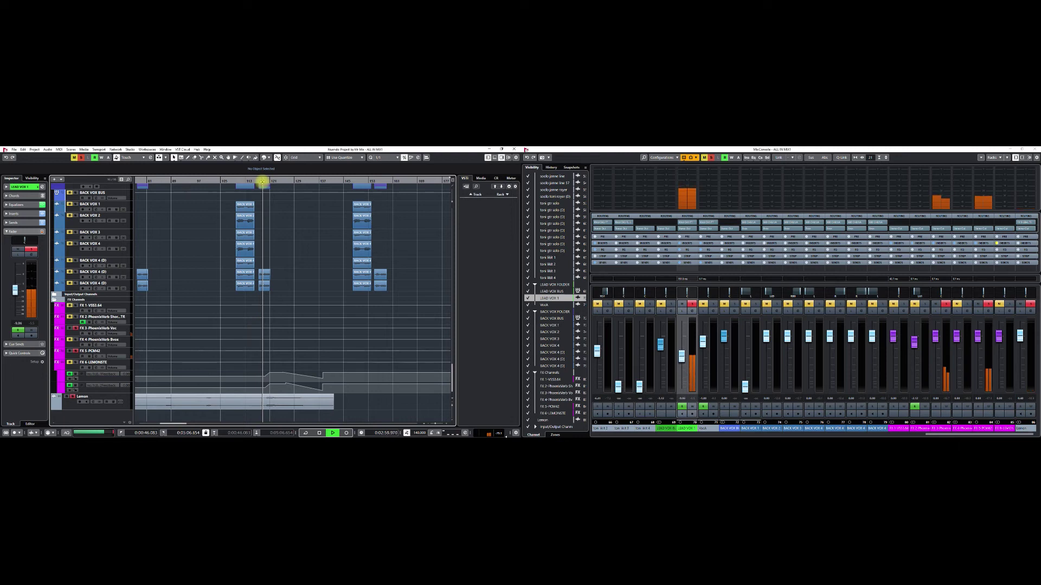
{"action": "left_click_drag", "start_coordinate": [263, 181], "coordinate": [263, 179]}
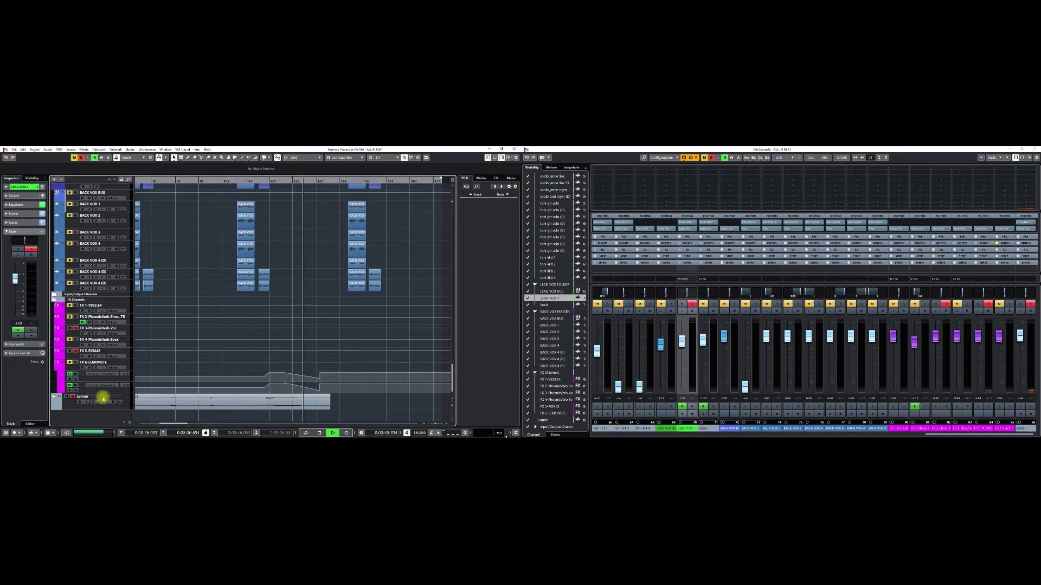
{"action": "key", "text": "space"}
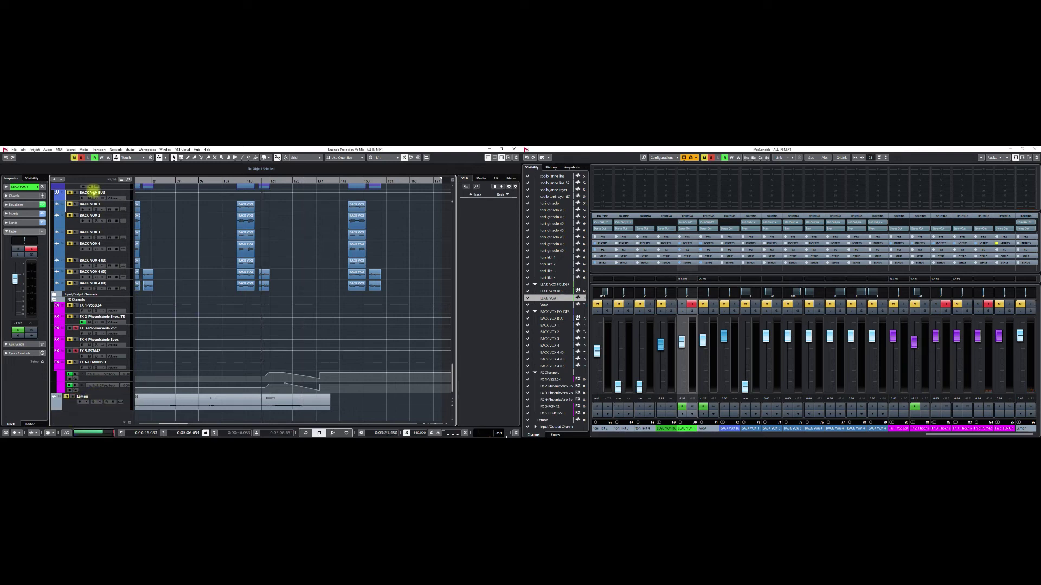
- Deactivate all solos, play the passage with the full mix, stop, and return to the BACK VOX tracks
{"action": "left_click", "coordinate": [81, 159]}
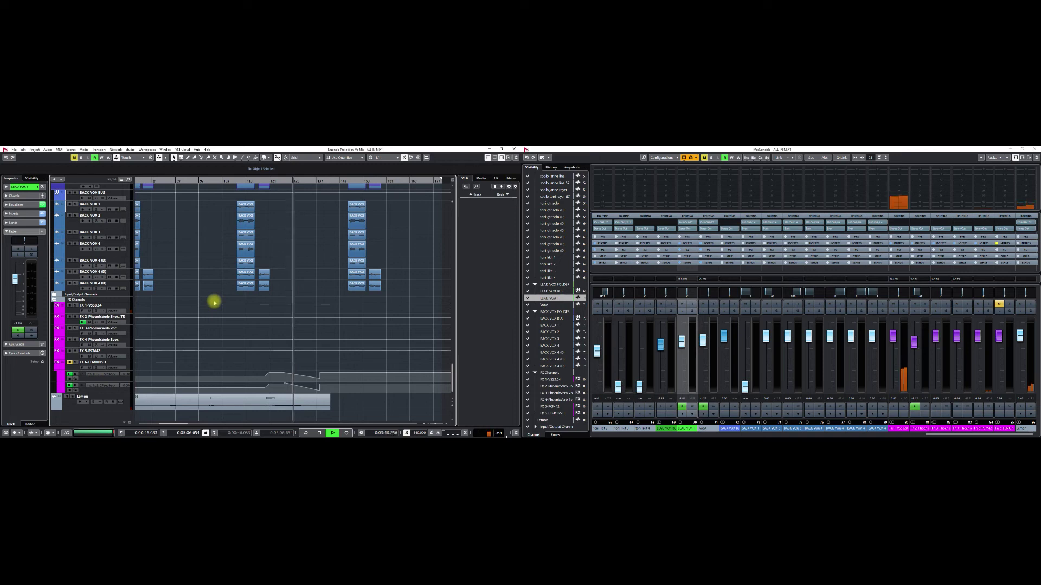
{"action": "key", "text": "space"}
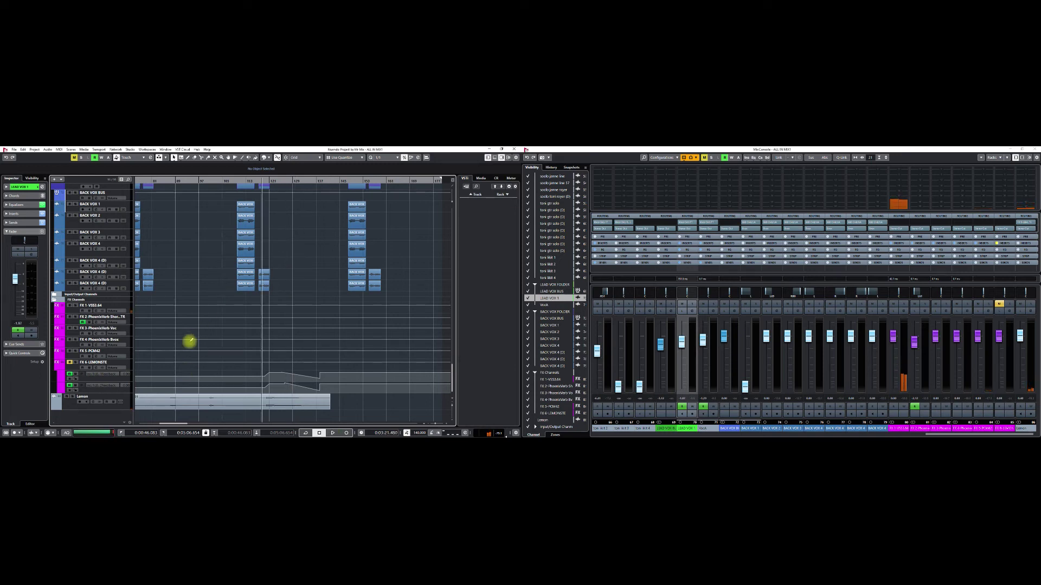
{"action": "scroll", "coordinate": [209, 392], "scroll_direction": "up", "scroll_amount": 5}
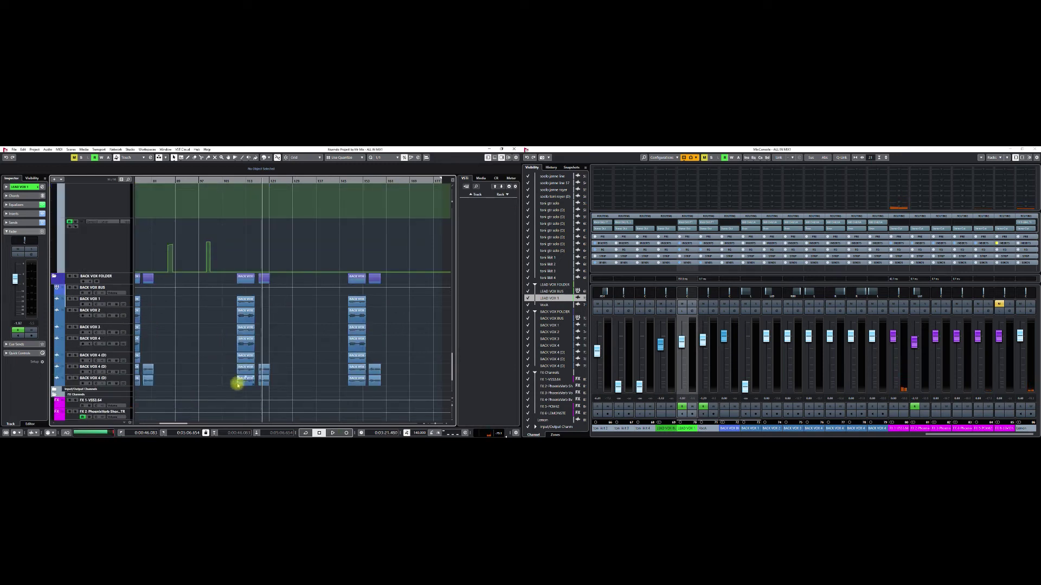
- Return to the guitar tracks and set the playback position to about 1:50, just before the short guitar effect clips
{"action": "scroll", "coordinate": [242, 387], "scroll_direction": "down", "scroll_amount": 5}
{"action": "scroll", "coordinate": [203, 335], "scroll_direction": "up", "scroll_amount": 5}
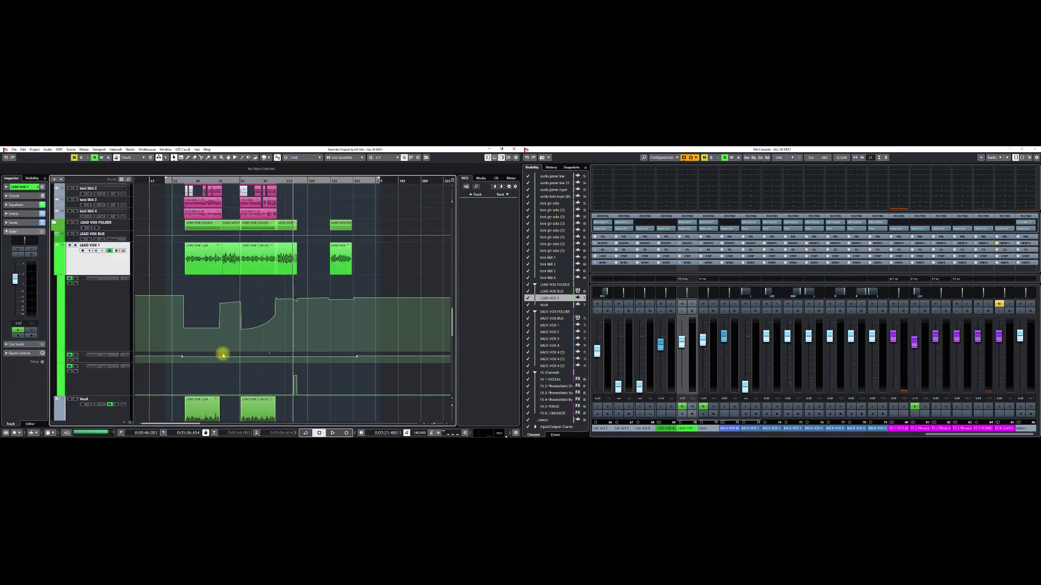
{"action": "scroll", "coordinate": [222, 355], "scroll_direction": "up", "scroll_amount": 7}
{"action": "scroll", "coordinate": [223, 355], "scroll_direction": "up", "scroll_amount": 10}
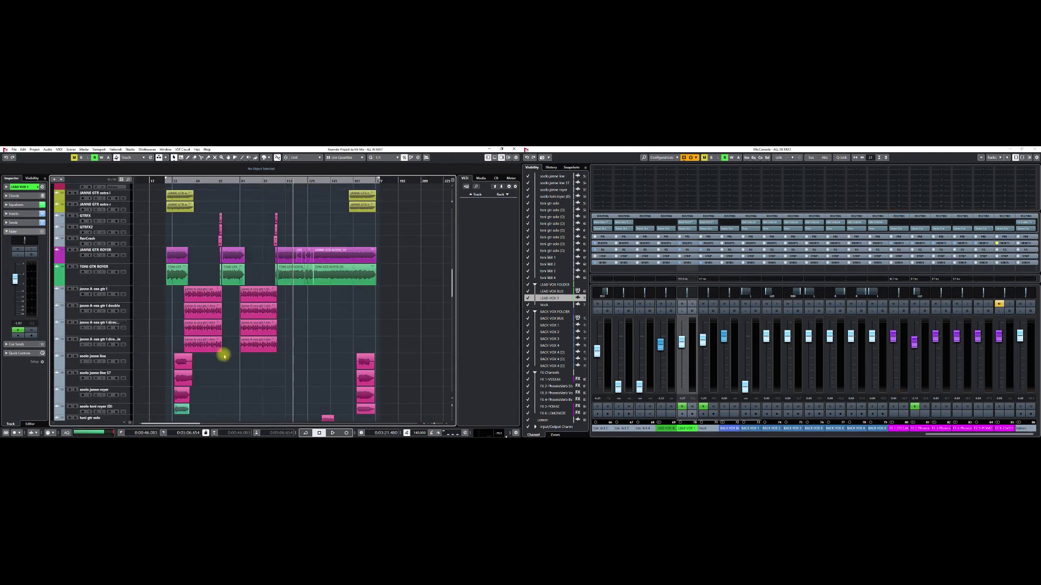
{"action": "left_click_drag", "start_coordinate": [216, 179], "coordinate": [217, 195]}
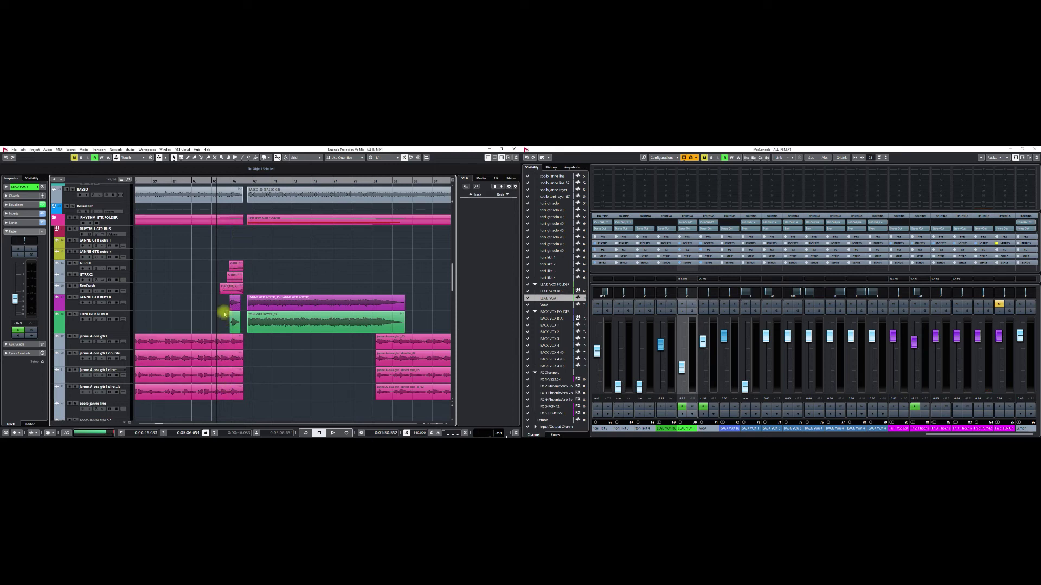
- Solo the GTRFX, GTRFX2 and RevCrash tracks and play them from about 1:51
{"action": "left_click", "coordinate": [77, 264]}
{"action": "left_click", "coordinate": [76, 275]}
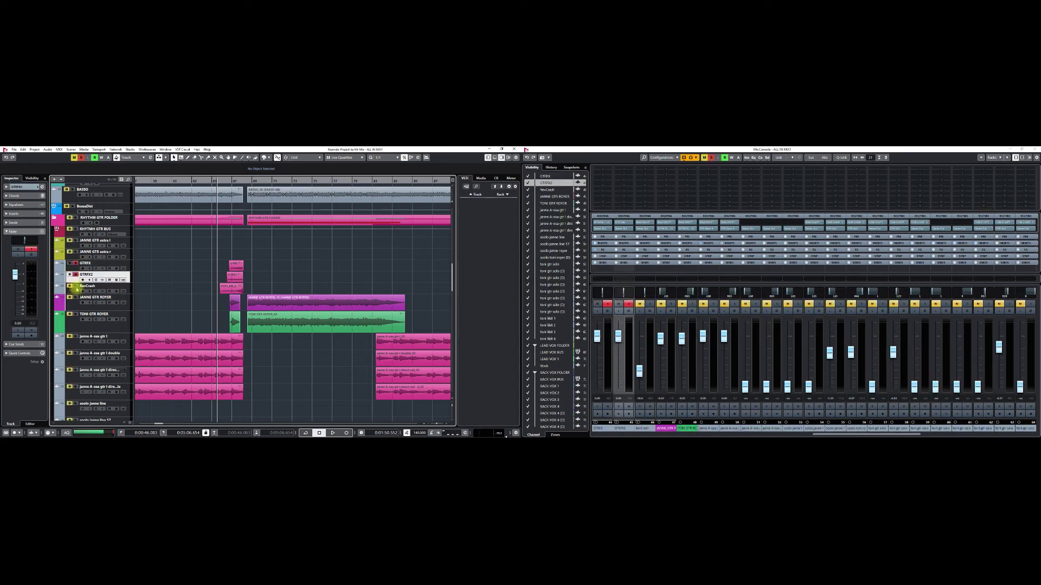
{"action": "left_click", "coordinate": [74, 286]}
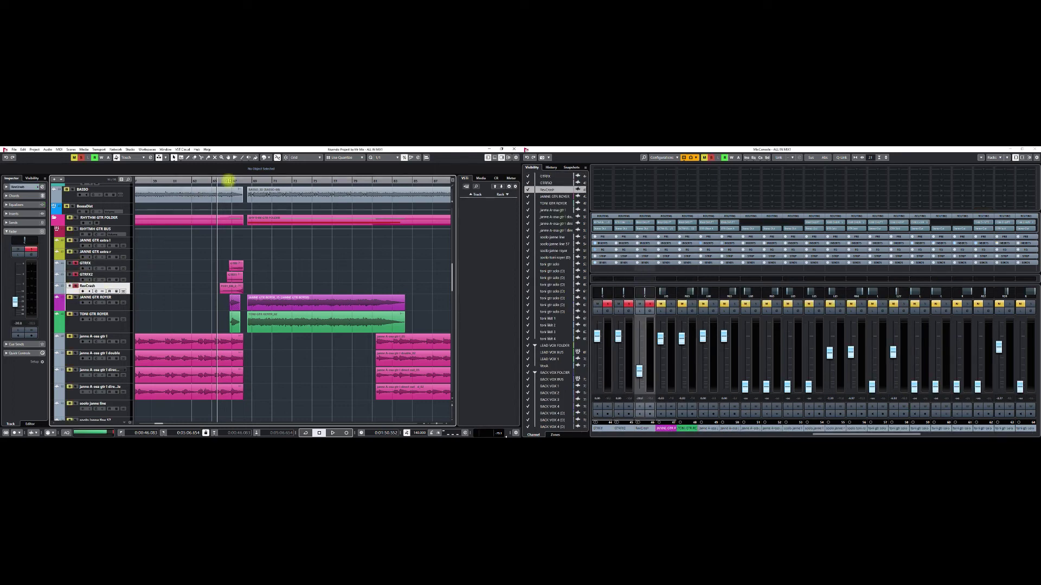
{"action": "left_click_drag", "start_coordinate": [229, 181], "coordinate": [220, 181]}
{"action": "key", "text": "space"}
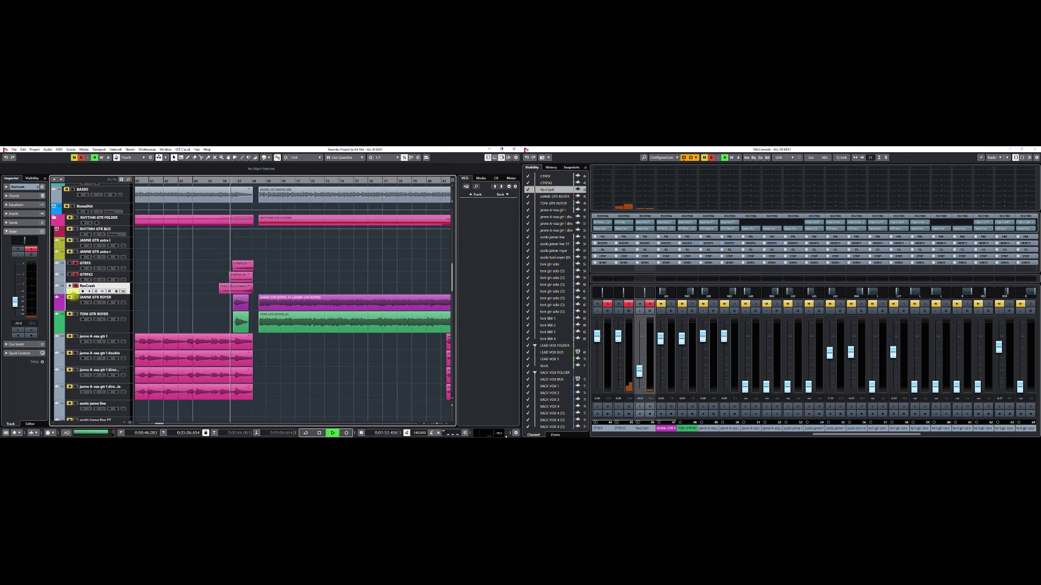
- Add the two GTR ROYER tracks to the solo, listen to the transition, stop playback and select GTRFX2
{"action": "left_click", "coordinate": [76, 314]}
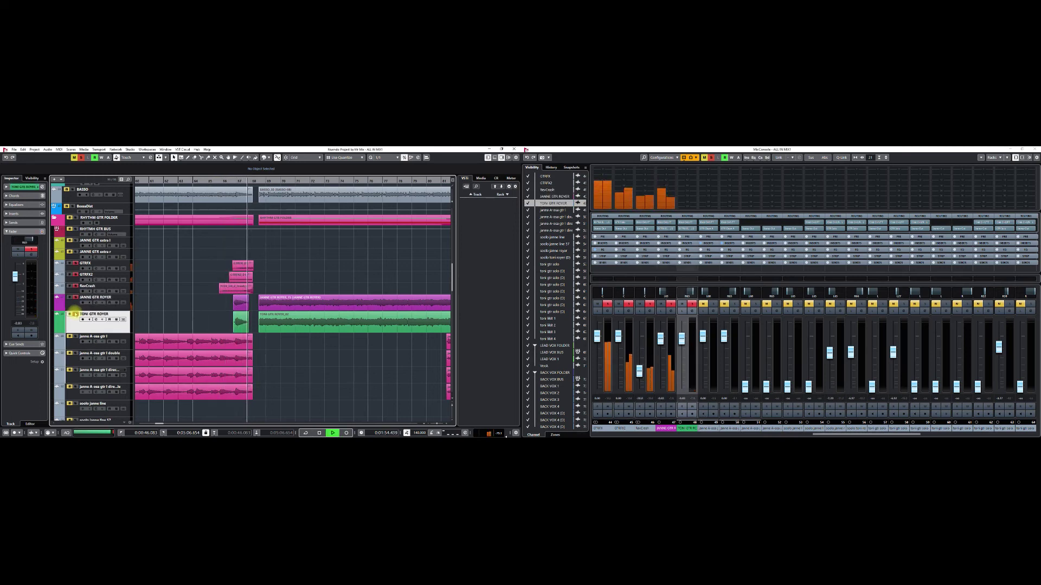
{"action": "key", "text": "space"}
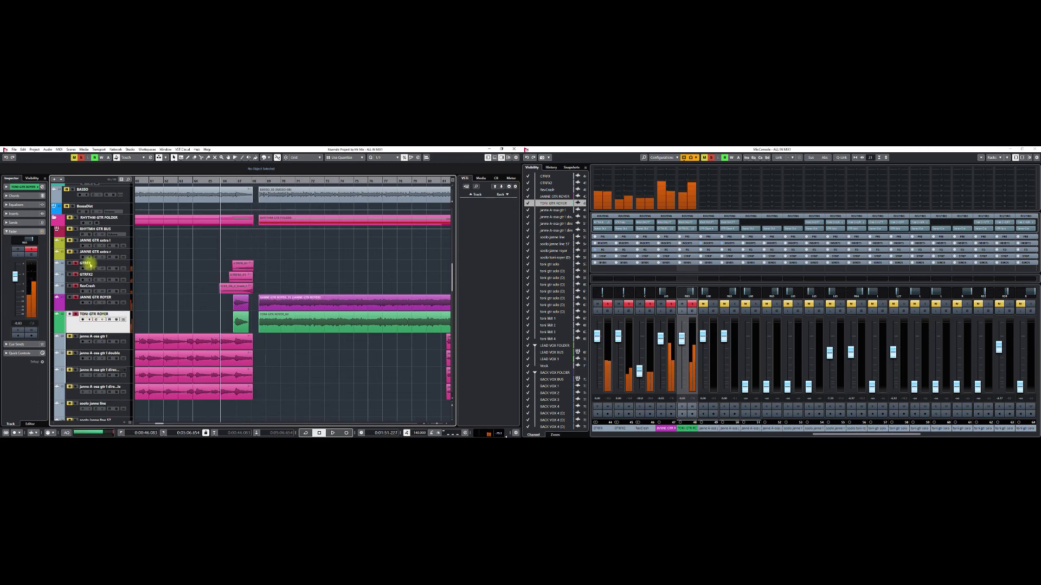
{"action": "left_click", "coordinate": [74, 275]}
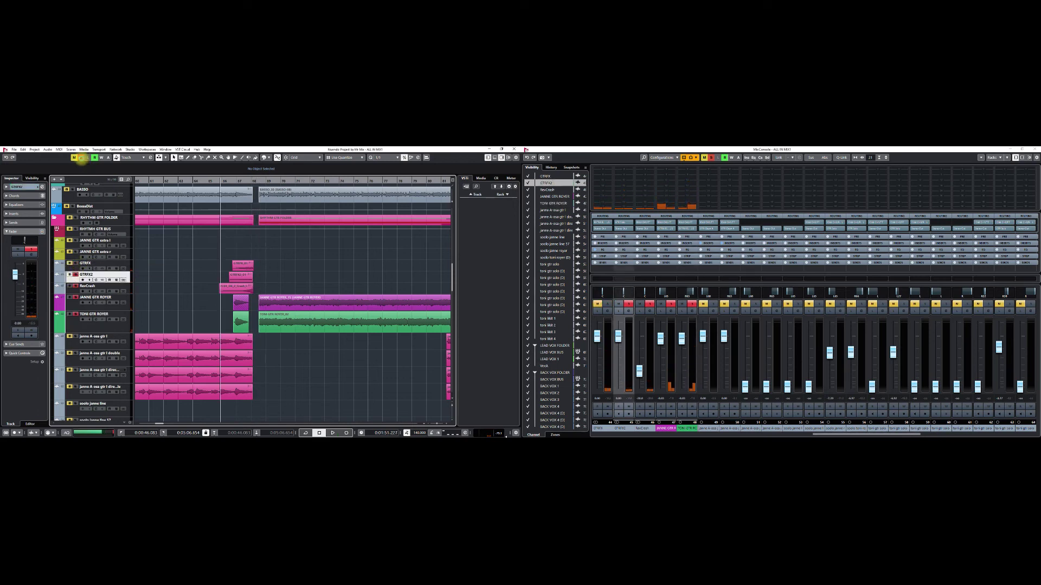
- Deactivate all solos, play the guitar transition from about 1:47 with the full mix, and stop
{"action": "left_click", "coordinate": [82, 159]}
{"action": "key", "text": "KP_Subtract"}
{"action": "key", "text": "space"}
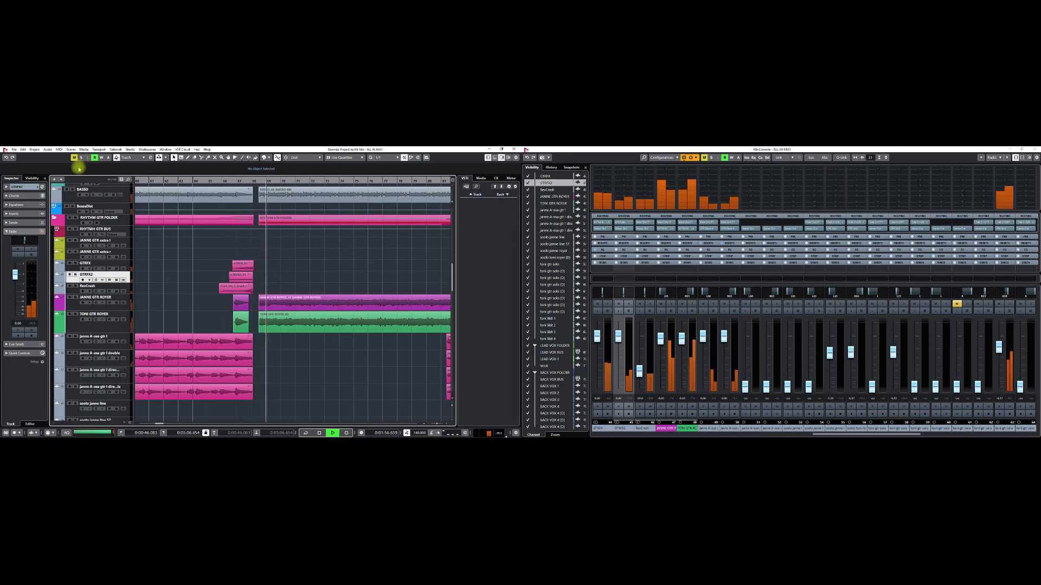
{"action": "key", "text": "space"}
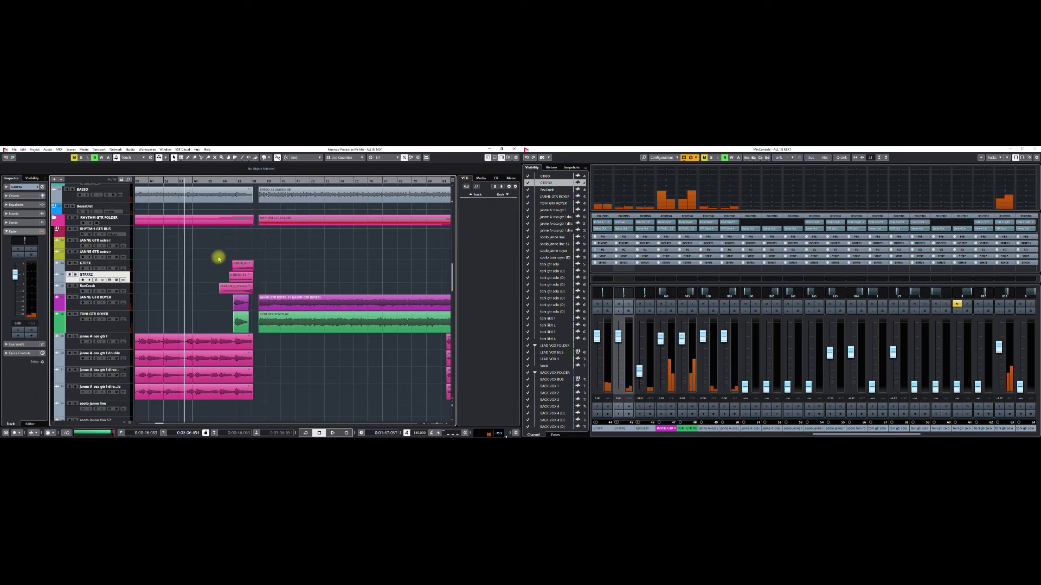
- Go to the drum tracks, play the full mix from about 1:54, and stop
{"action": "scroll", "coordinate": [233, 266], "scroll_direction": "up", "scroll_amount": 5}
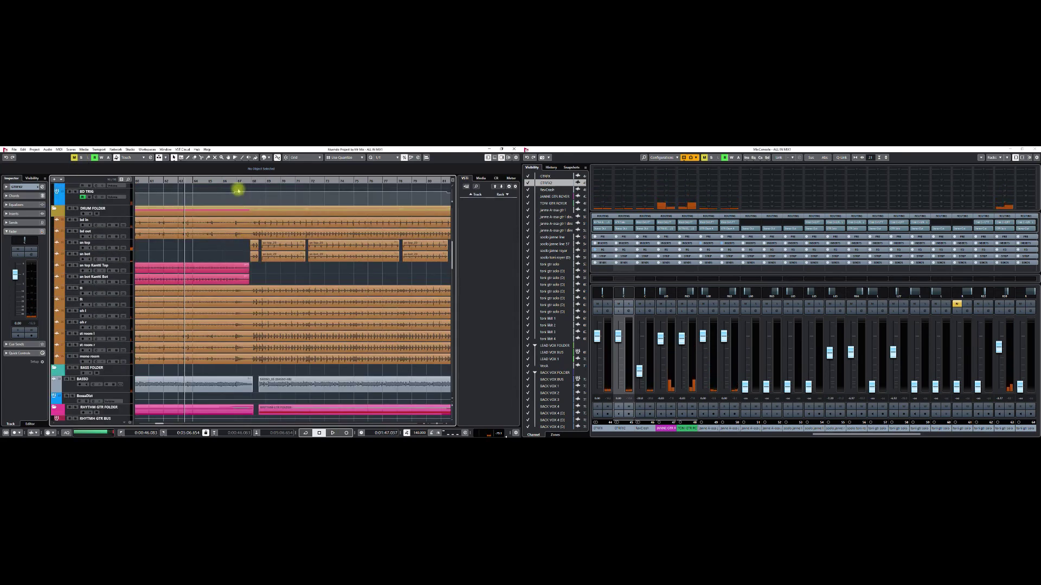
{"action": "left_click", "coordinate": [251, 180]}
{"action": "key", "text": "space"}
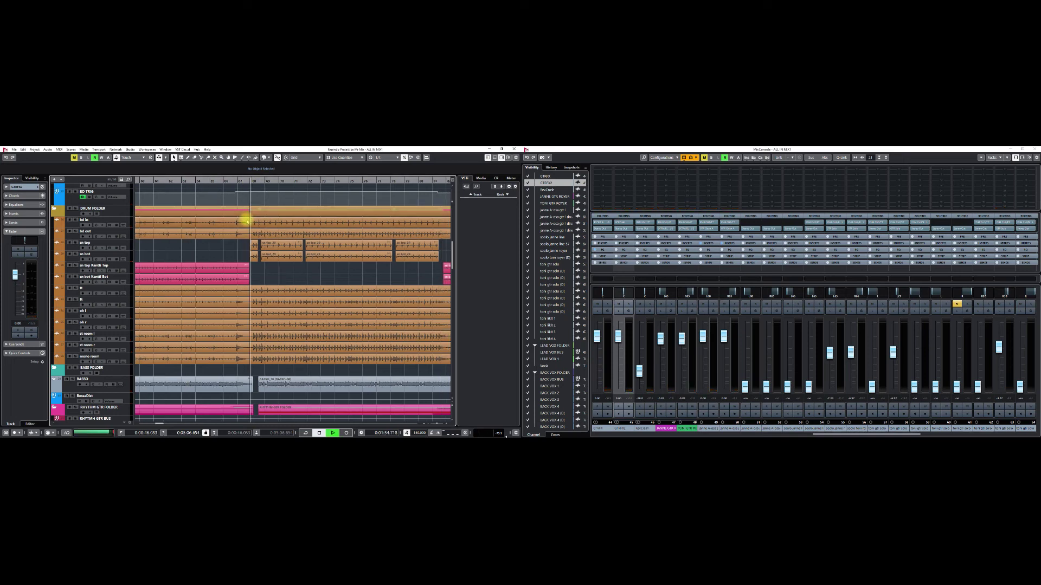
{"action": "key", "text": "space"}
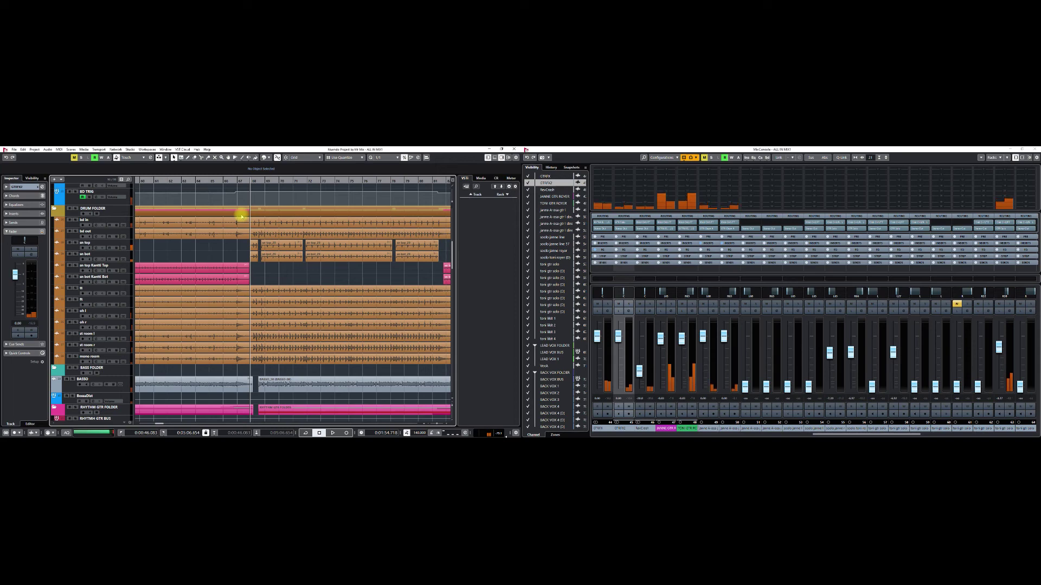
- Examine the guitar effect clips and the arrangement of the guitar tracks across the song sections
{"action": "scroll", "coordinate": [267, 346], "scroll_direction": "down", "scroll_amount": 10}
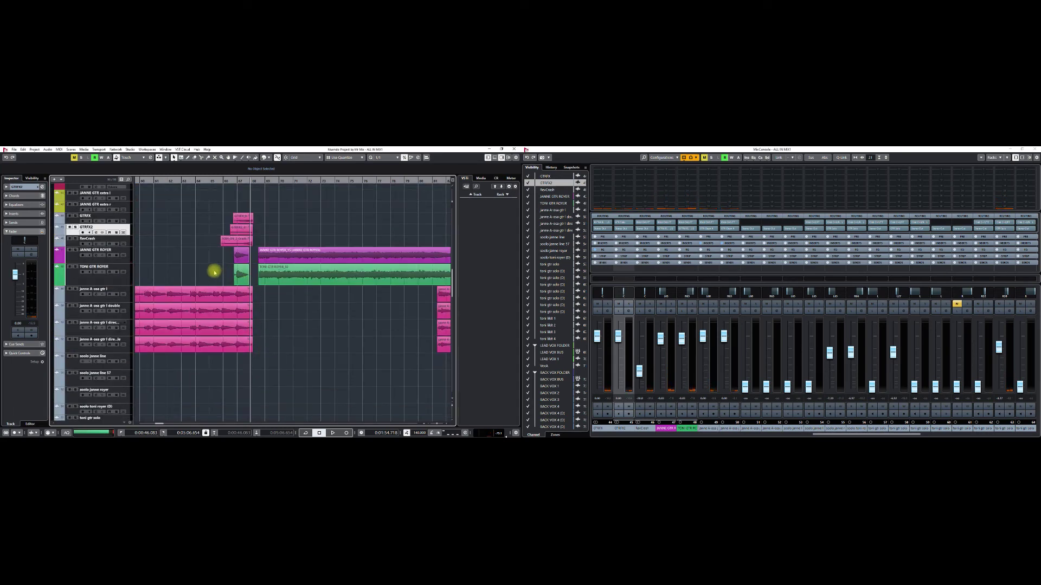
{"action": "key", "text": "g"}
{"action": "key", "text": "g"}
{"action": "key", "text": "g"}
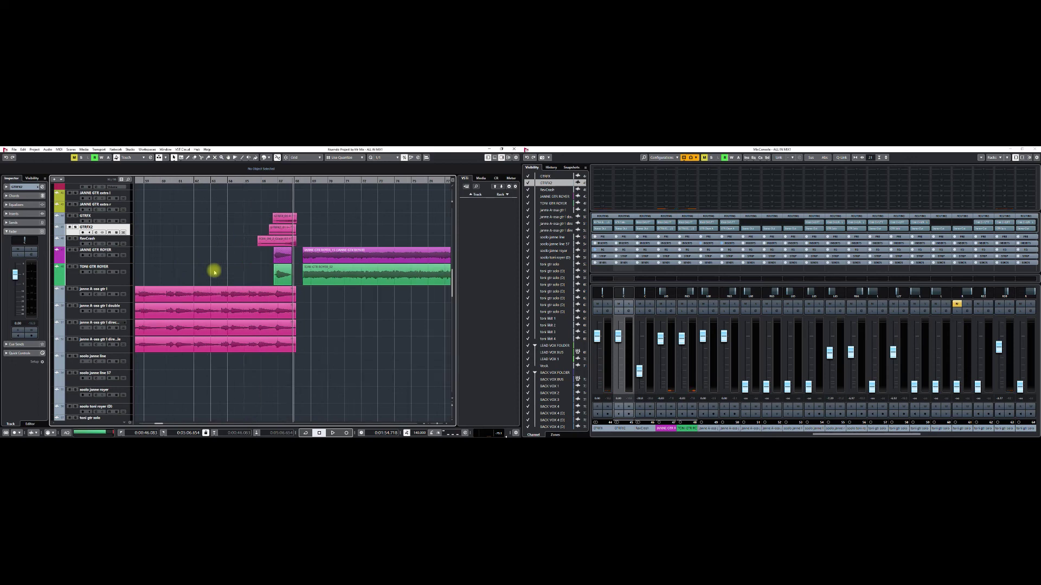
{"action": "key", "text": "g"}
{"action": "key", "text": "g"}
{"action": "key", "text": "g"}
{"action": "key", "text": "g"}
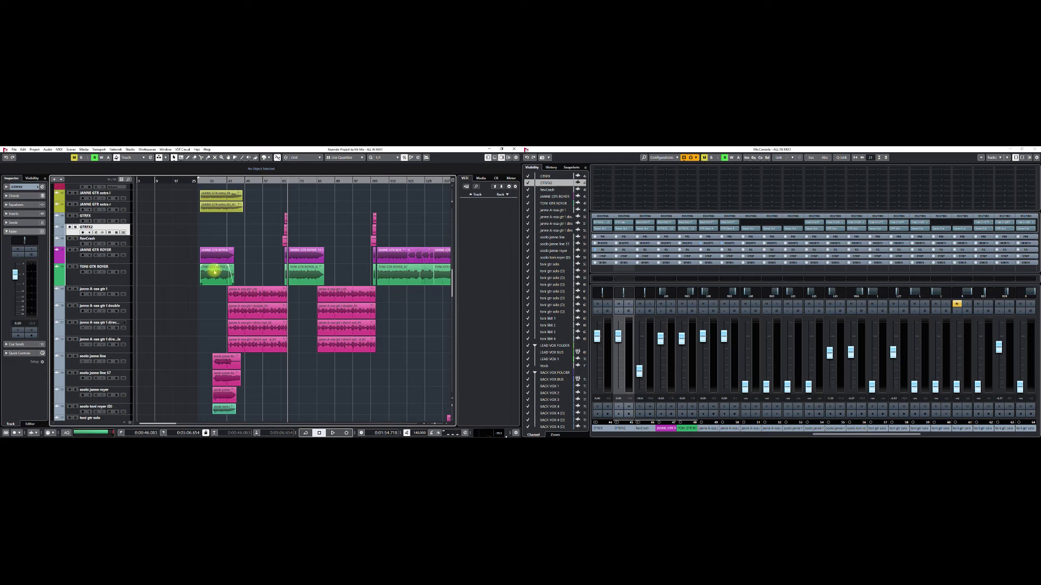
- Find the BACK VOX tracks and set the playback position to about 1:59 at the start of their first clips
{"action": "scroll", "coordinate": [272, 230], "scroll_direction": "up", "scroll_amount": 15}
{"action": "scroll", "coordinate": [271, 231], "scroll_direction": "down", "scroll_amount": 15}
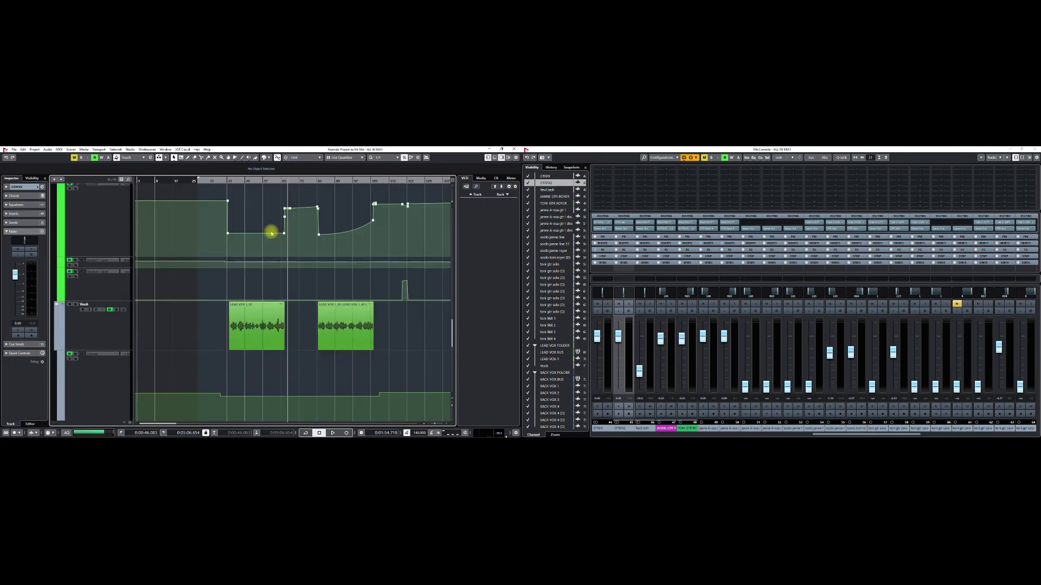
{"action": "scroll", "coordinate": [272, 233], "scroll_direction": "down", "scroll_amount": 10}
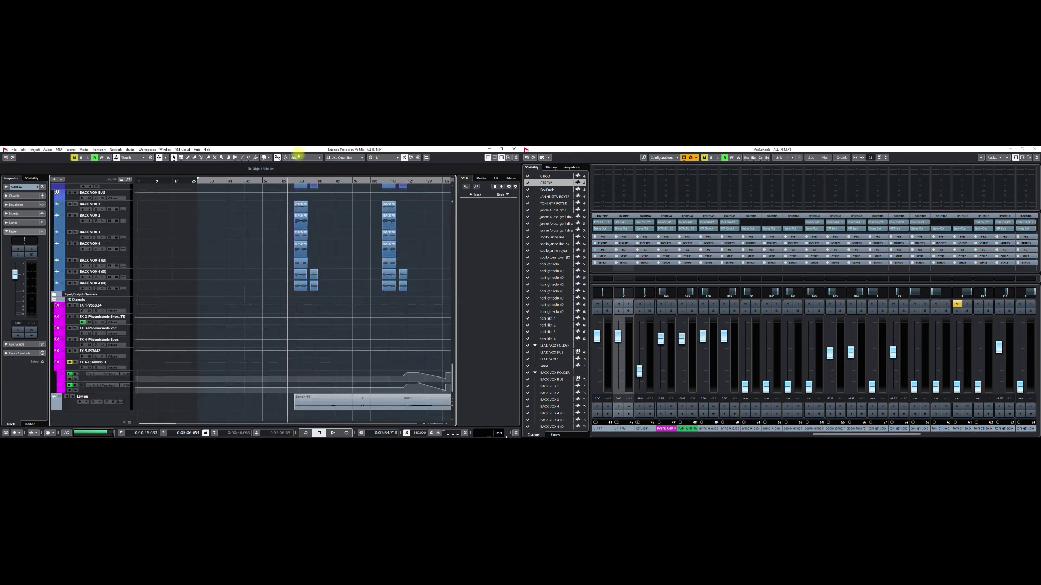
{"action": "scroll", "coordinate": [267, 200], "scroll_direction": "up", "scroll_amount": 4}
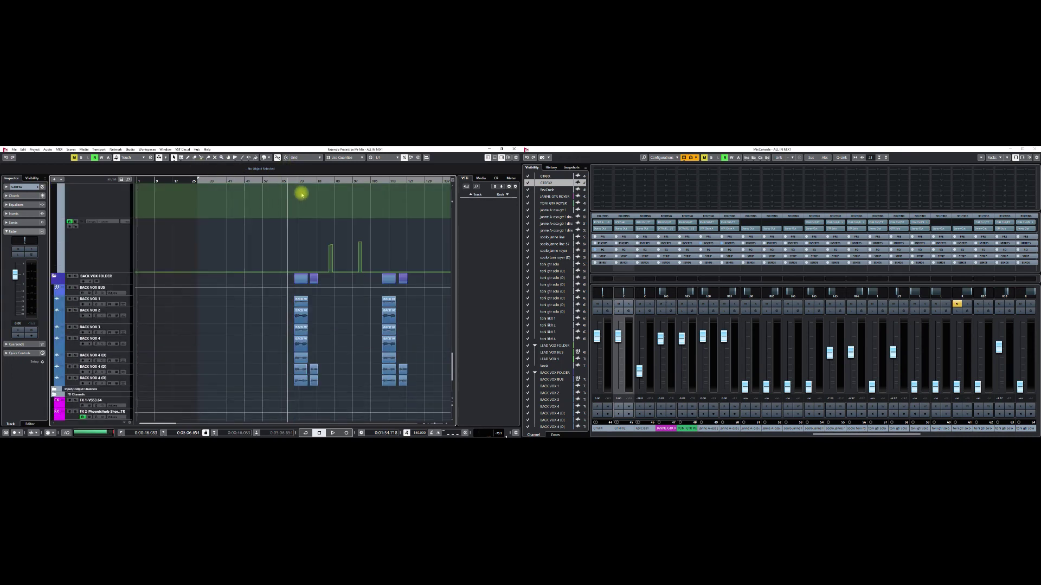
{"action": "left_click_drag", "start_coordinate": [295, 183], "coordinate": [289, 201]}
{"action": "scroll", "coordinate": [292, 263], "scroll_direction": "up", "scroll_amount": 3}
{"action": "scroll", "coordinate": [292, 262], "scroll_direction": "up", "scroll_amount": 15}
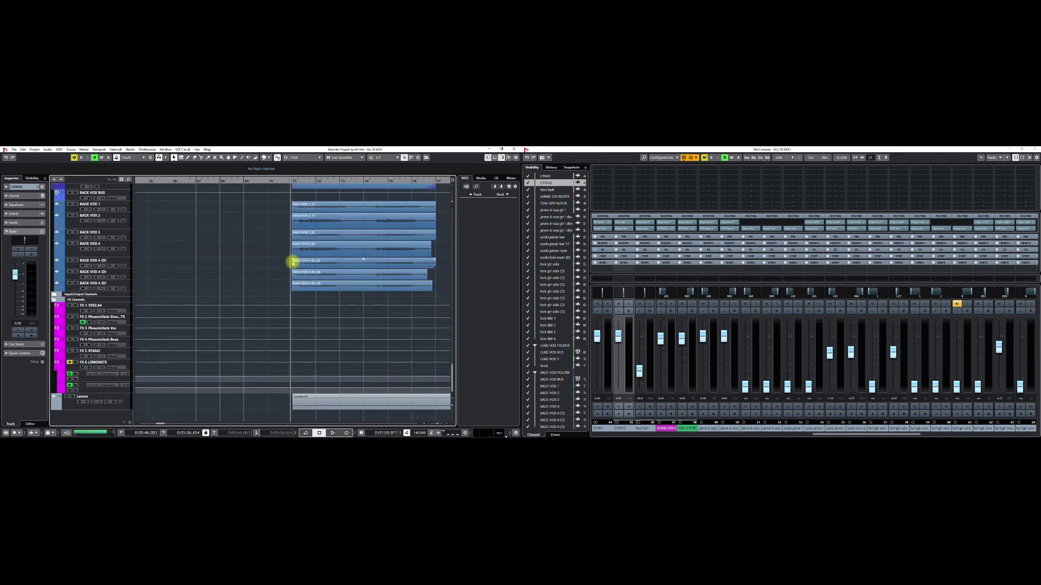
- Solo the backing vocals group channel, listen to the BACK VOX clips from about 1:59, and stop playback
{"action": "scroll", "coordinate": [292, 262], "scroll_direction": "up", "scroll_amount": 10}
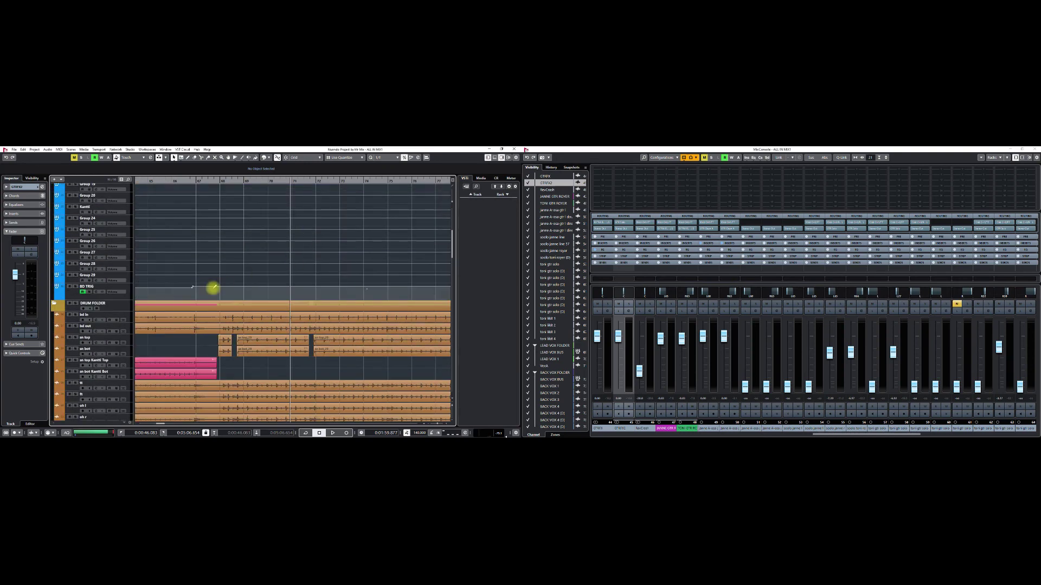
{"action": "scroll", "coordinate": [209, 290], "scroll_direction": "up", "scroll_amount": 4}
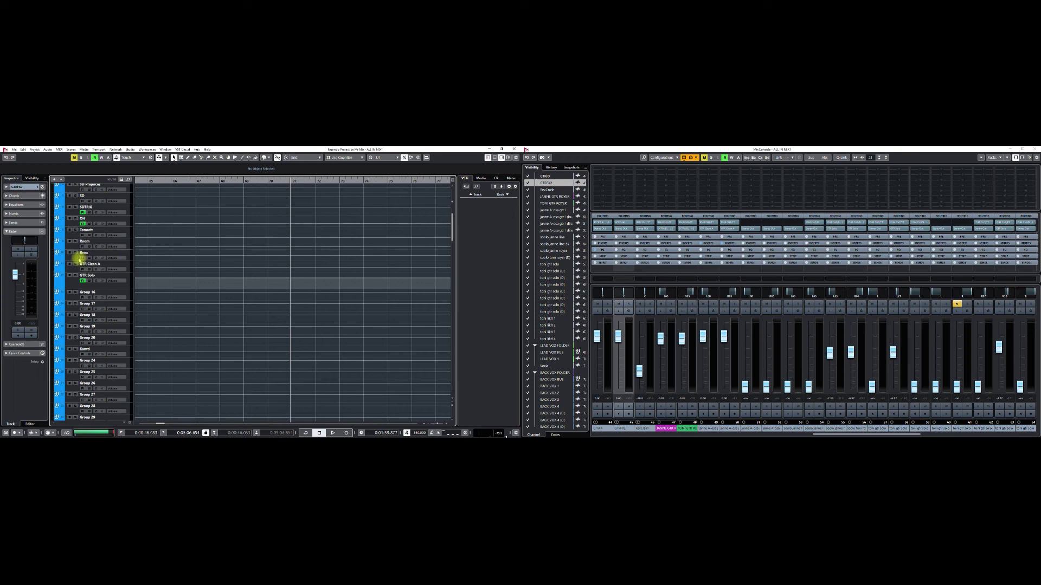
{"action": "left_click", "coordinate": [76, 253]}
{"action": "scroll", "coordinate": [251, 302], "scroll_direction": "down", "scroll_amount": 10}
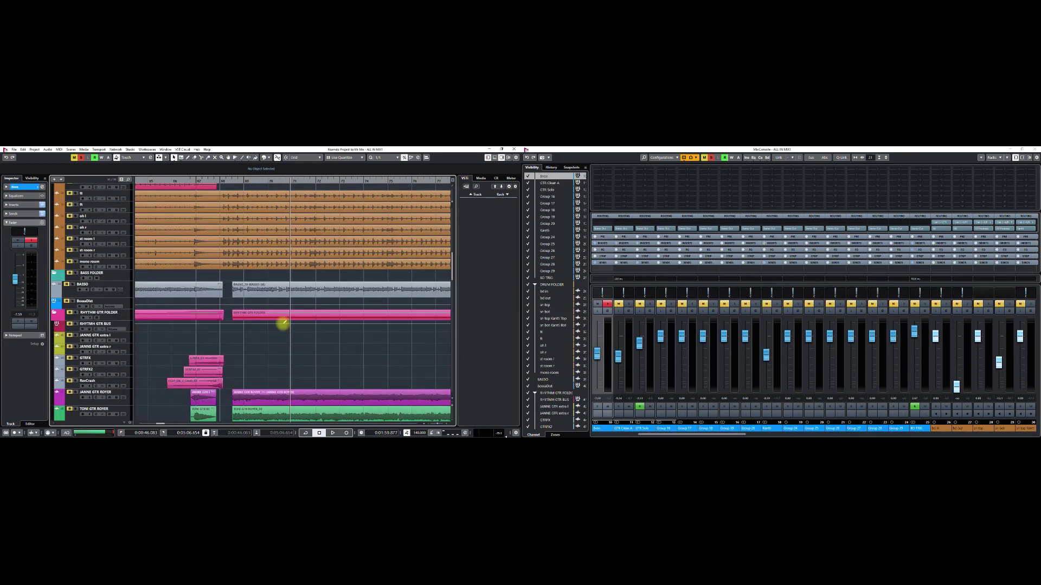
{"action": "scroll", "coordinate": [283, 324], "scroll_direction": "down", "scroll_amount": 12}
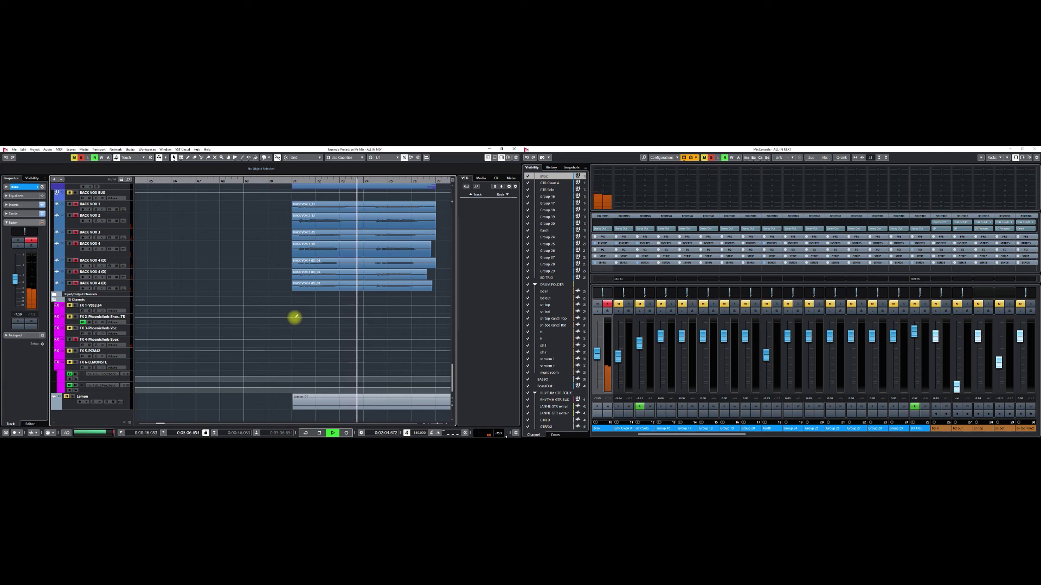
{"action": "key", "text": "g"}
{"action": "key", "text": "g"}
{"action": "key", "text": "g"}
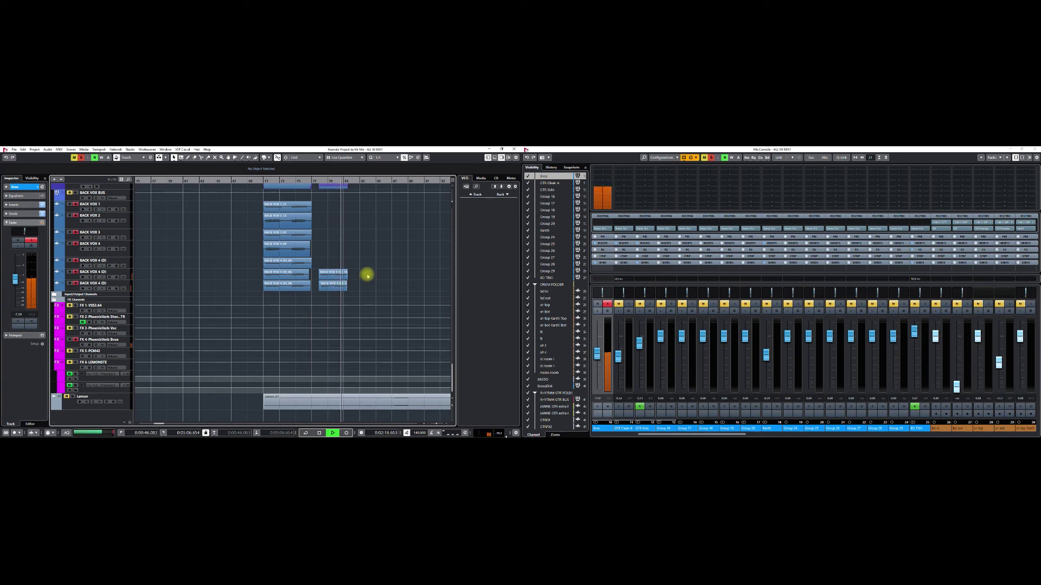
{"action": "key", "text": "space"}
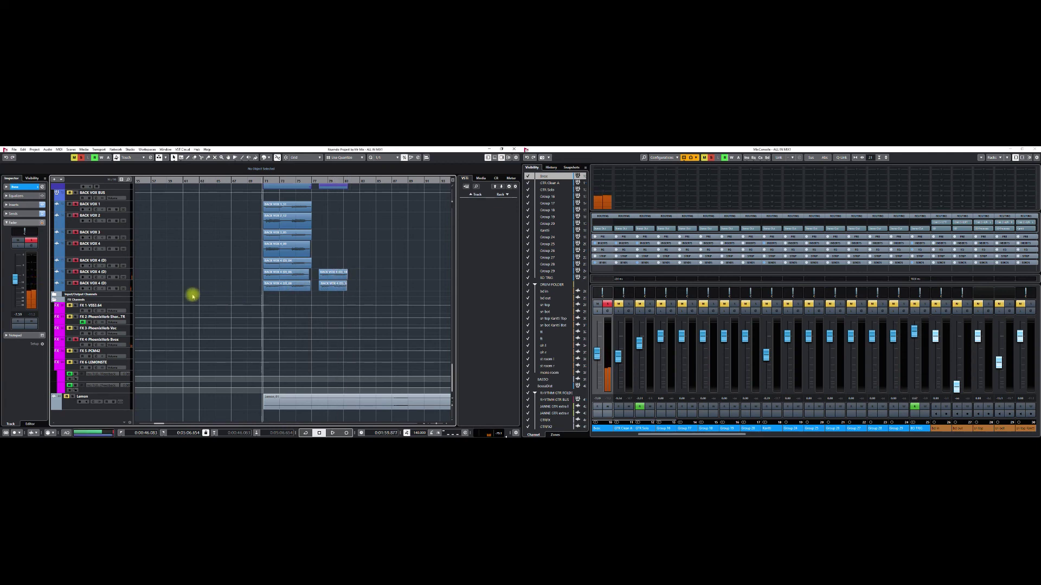
- Deactivate all solos, play the backing vocal passage with the full mix, stop, and return to the drum tracks
{"action": "left_click", "coordinate": [79, 158]}
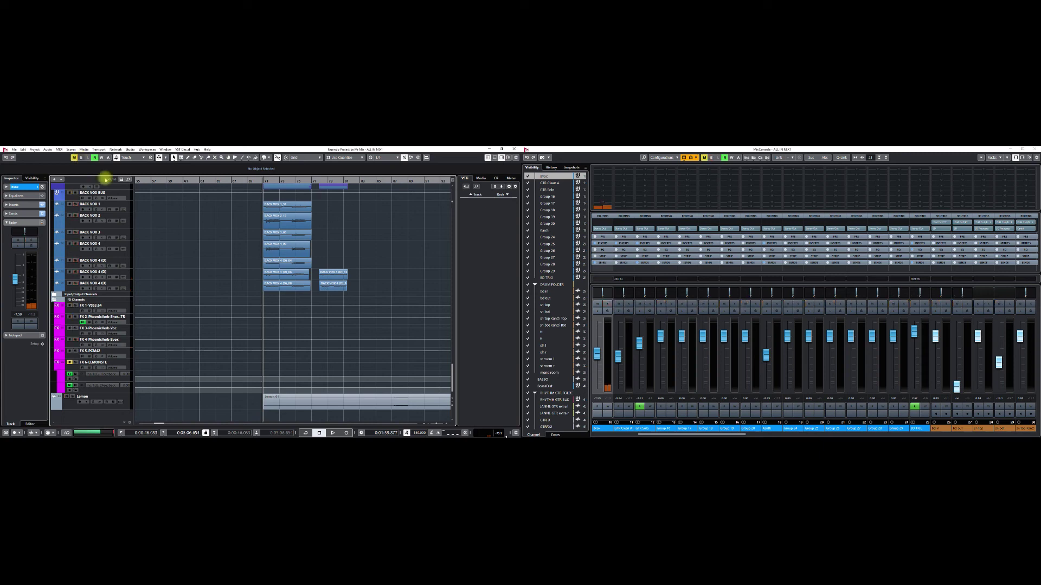
{"action": "key", "text": "space"}
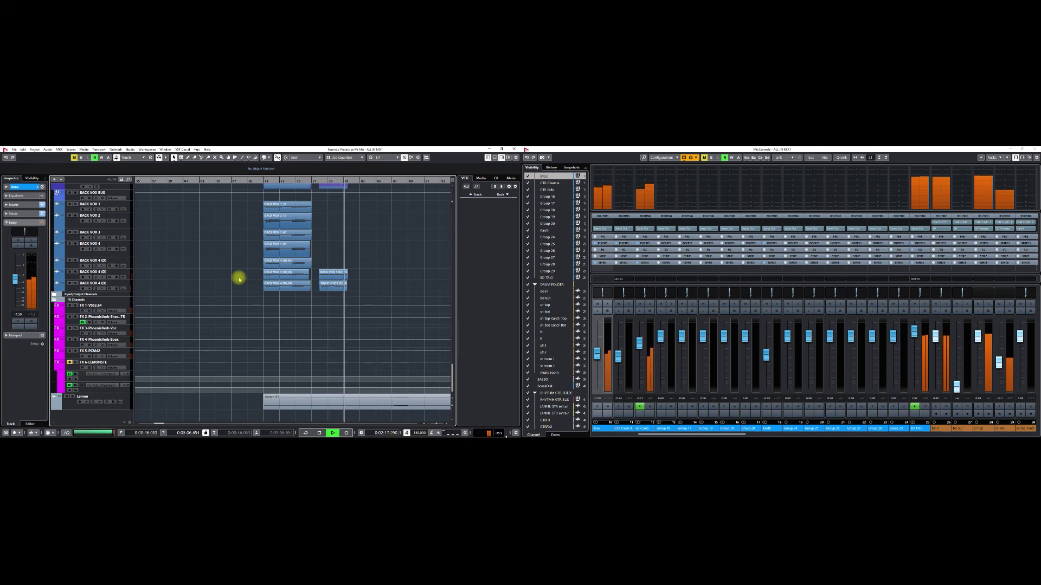
{"action": "scroll", "coordinate": [331, 293], "scroll_direction": "up", "scroll_amount": 15}
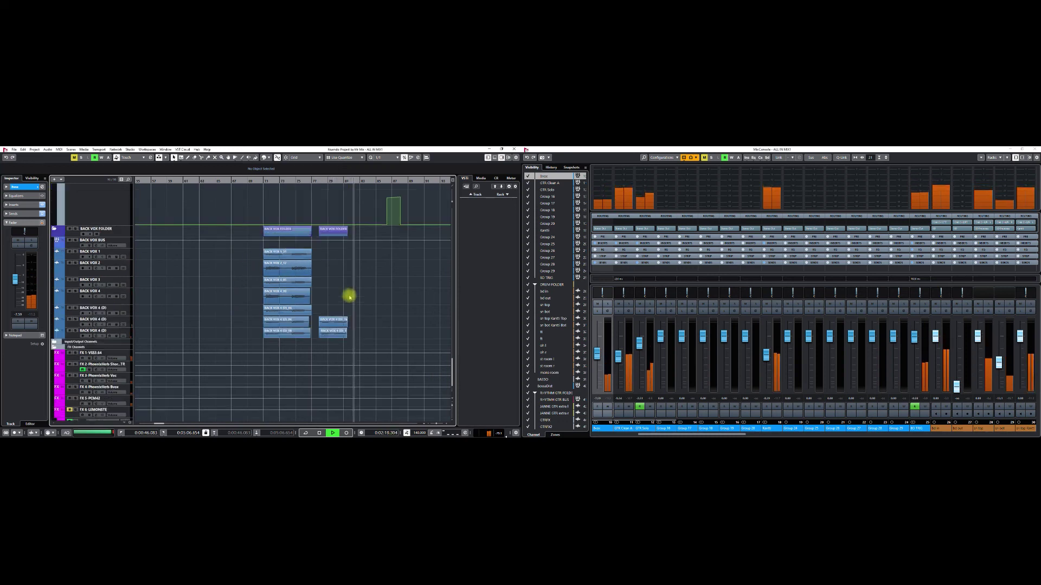
{"action": "scroll", "coordinate": [349, 297], "scroll_direction": "up", "scroll_amount": 10}
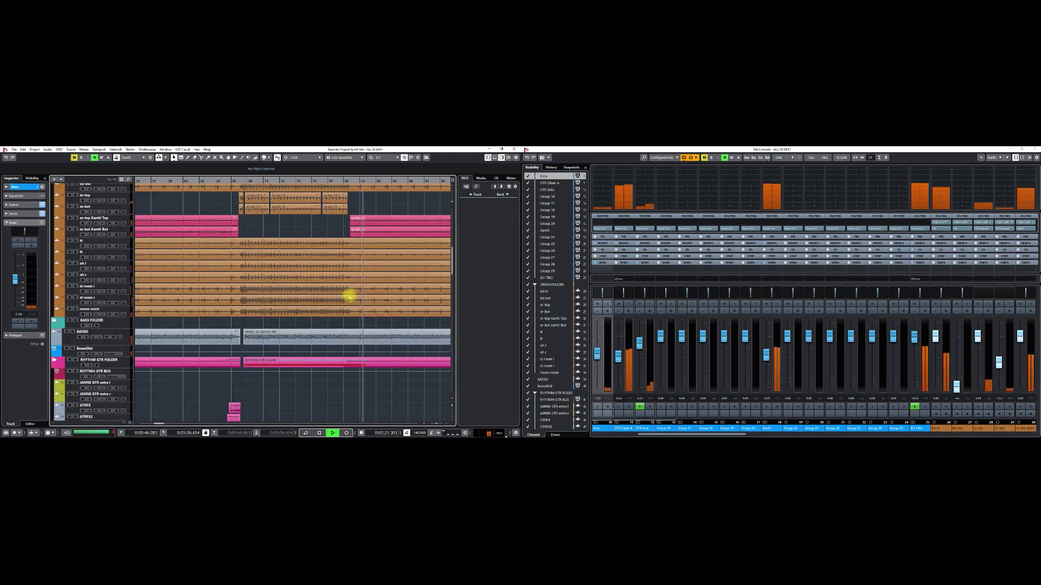
{"action": "key", "text": "space"}
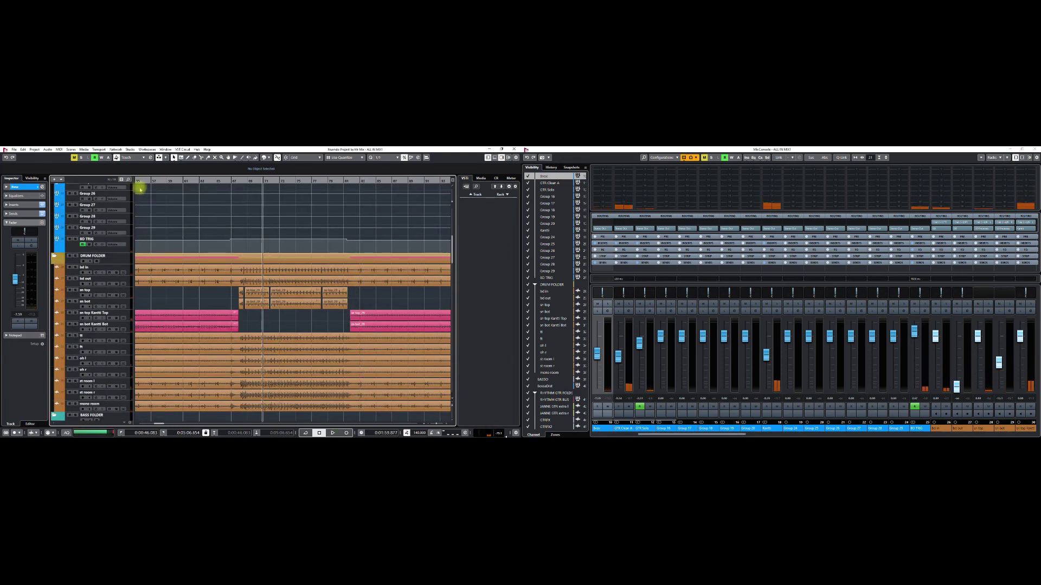
- Move the playback position to about 1:11, solo the Kantti group channel and play it
{"action": "left_click_drag", "start_coordinate": [142, 183], "coordinate": [233, 186]}
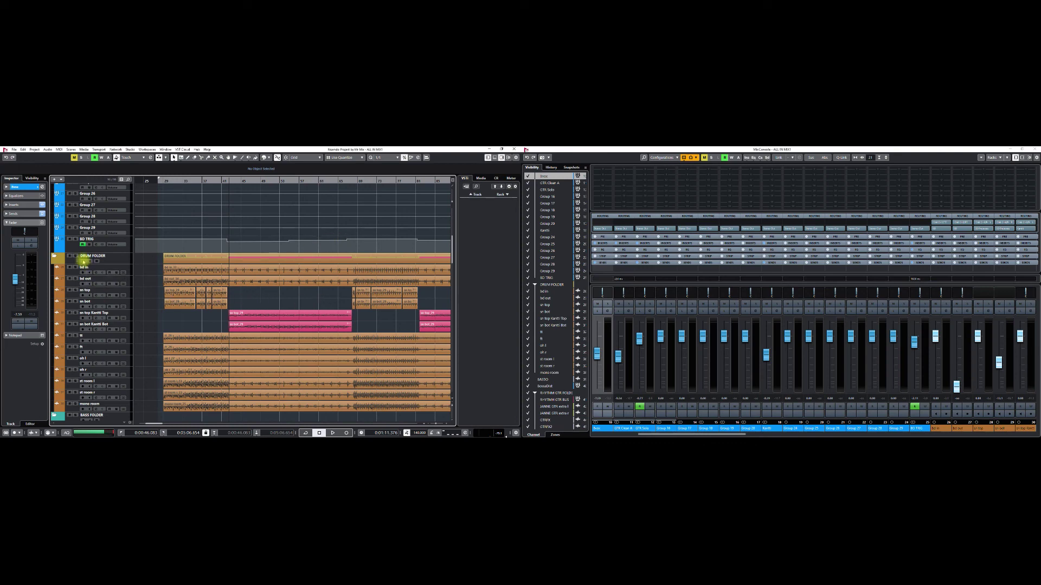
{"action": "scroll", "coordinate": [198, 279], "scroll_direction": "up", "scroll_amount": 8}
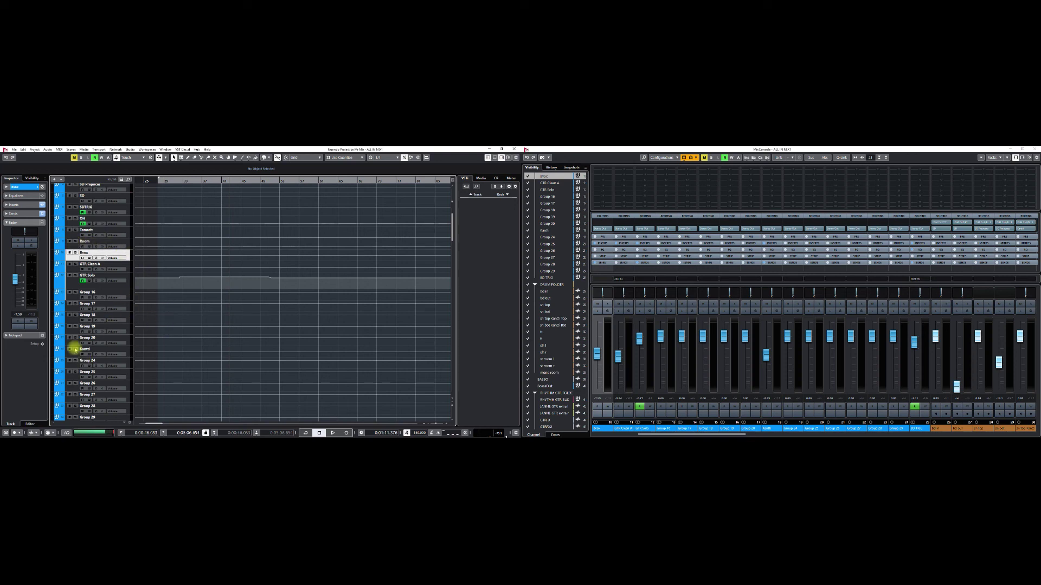
{"action": "left_click", "coordinate": [76, 349]}
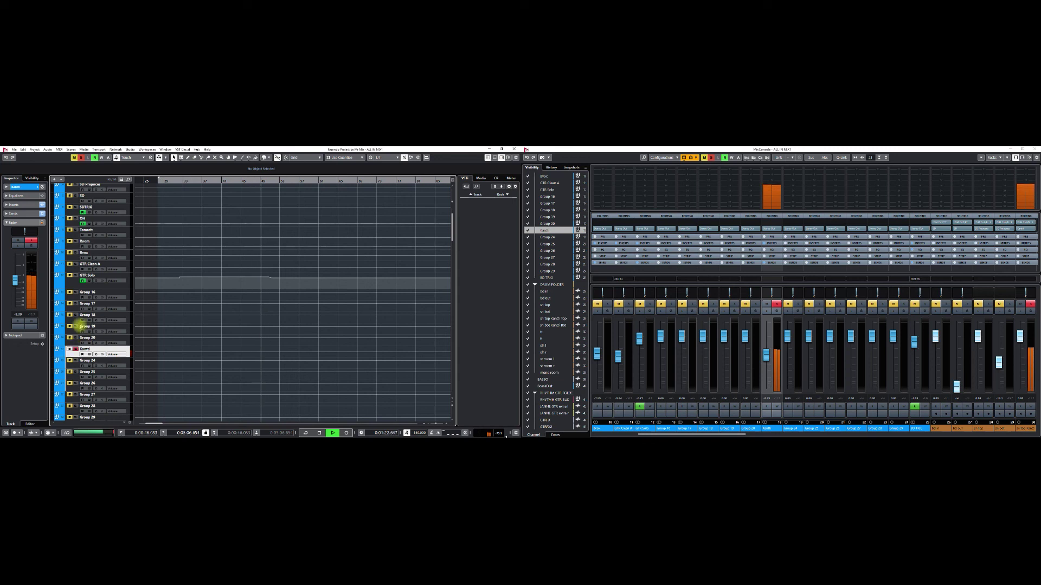
- Add the DRUM FOLDER to the soloed Kantti group, play on, continue from about 1:50, and stop playback
{"action": "scroll", "coordinate": [198, 343], "scroll_direction": "down", "scroll_amount": 5}
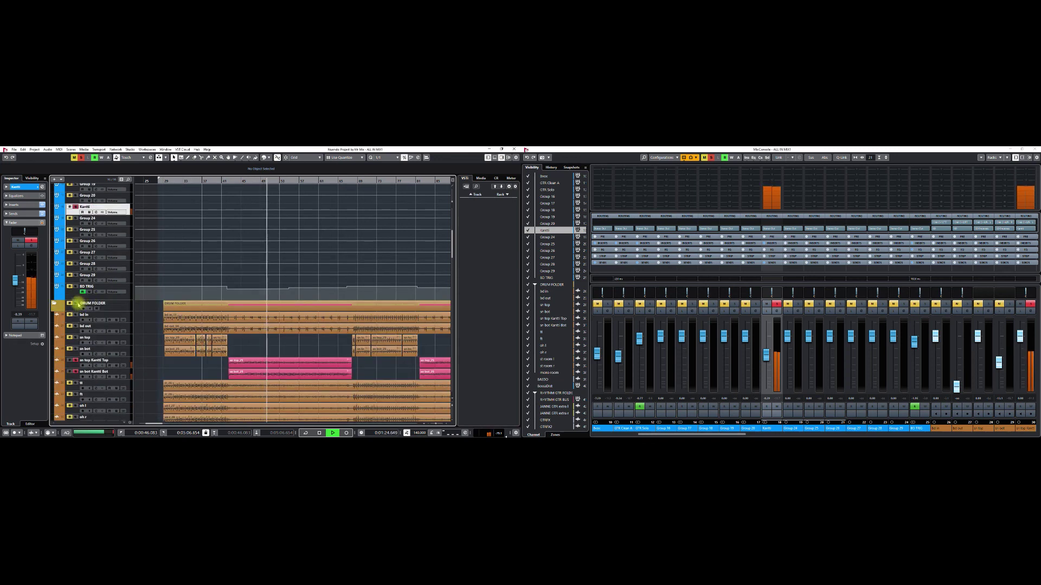
{"action": "left_click", "coordinate": [79, 304]}
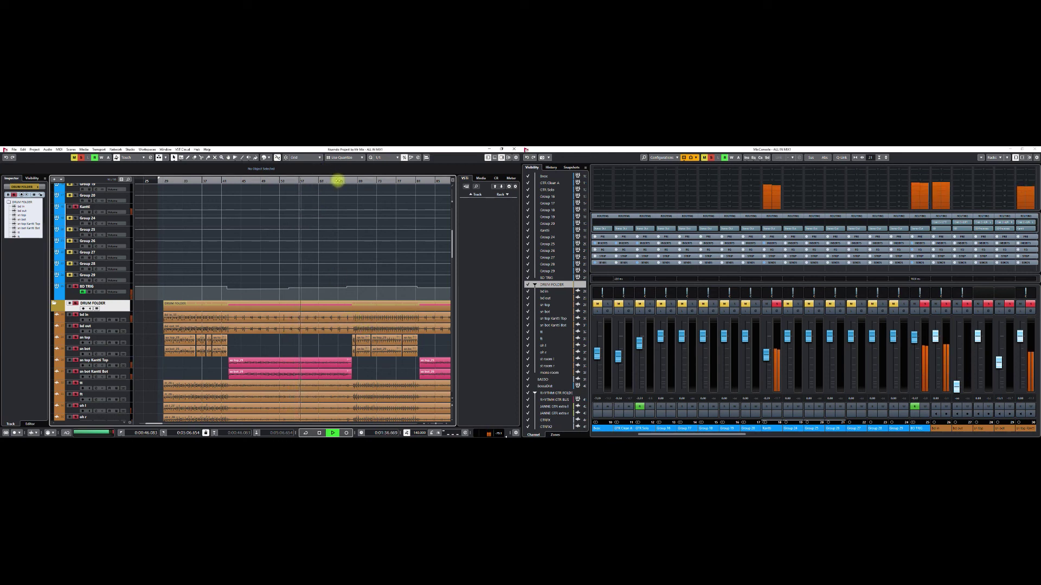
{"action": "left_click", "coordinate": [337, 181]}
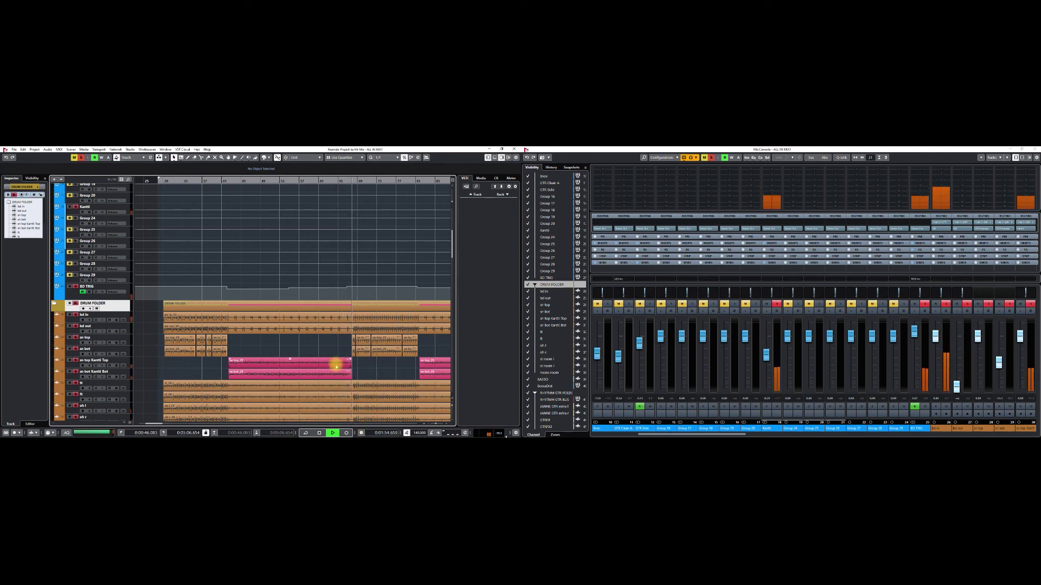
{"action": "key", "text": "space"}
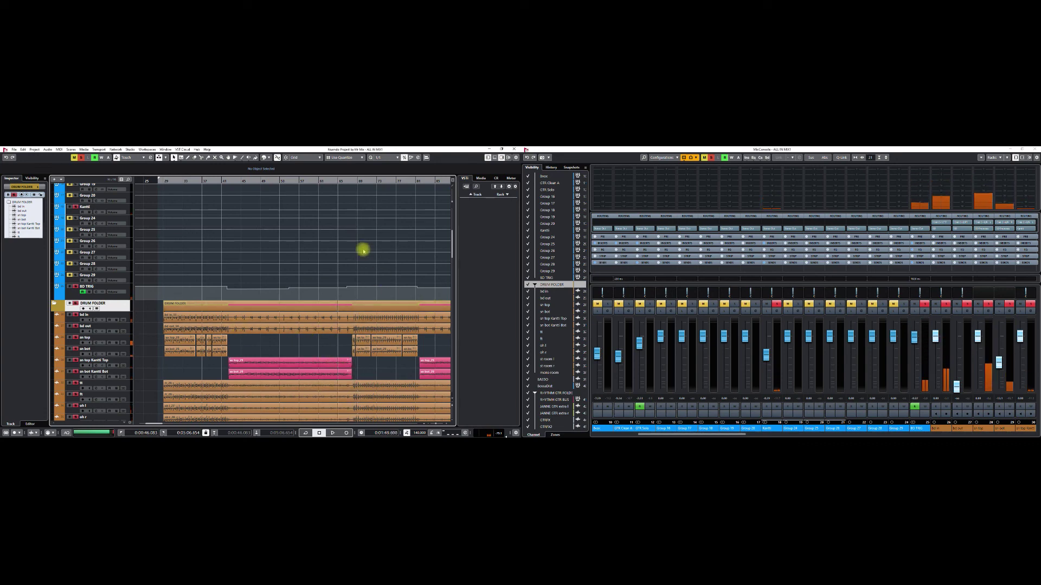
- Set the playback position to about 1:53, near the end of the first Kantti snare clips, play the soloed drums, and stop
{"action": "scroll", "coordinate": [376, 371], "scroll_direction": "down", "scroll_amount": 5}
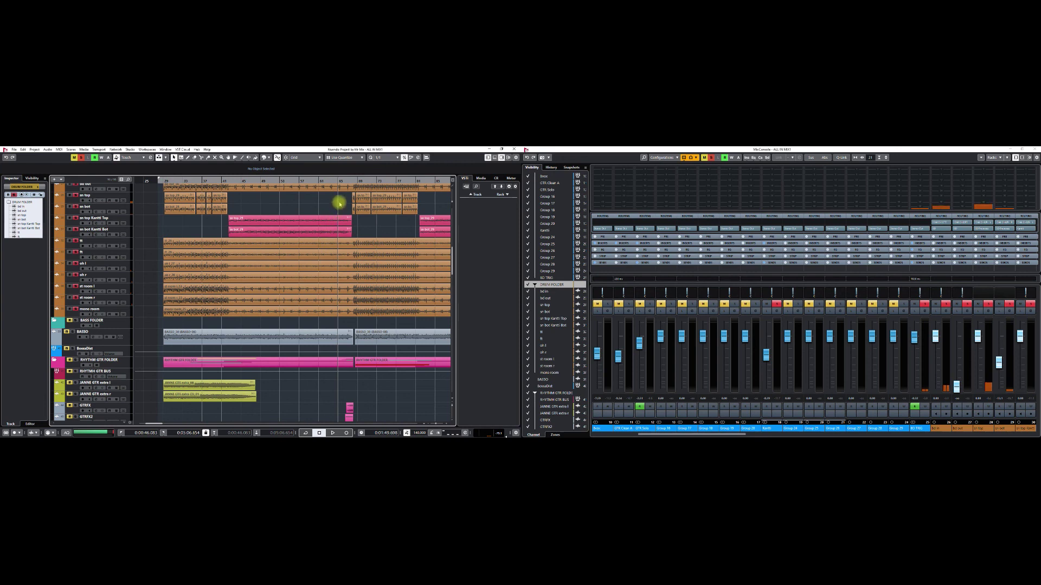
{"action": "left_click_drag", "start_coordinate": [344, 182], "coordinate": [355, 186]}
{"action": "key", "text": "space"}
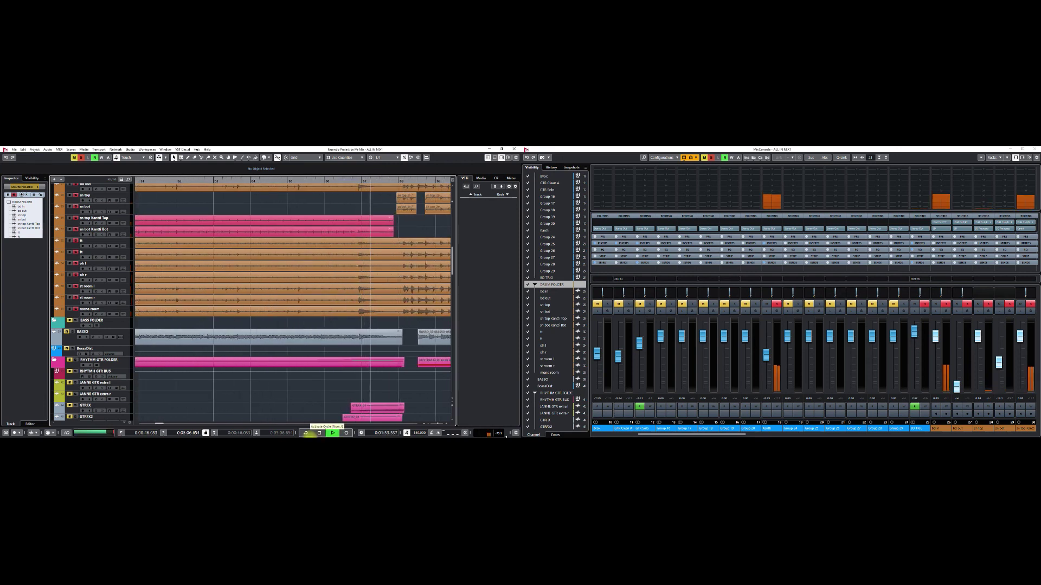
{"action": "key", "text": "space"}
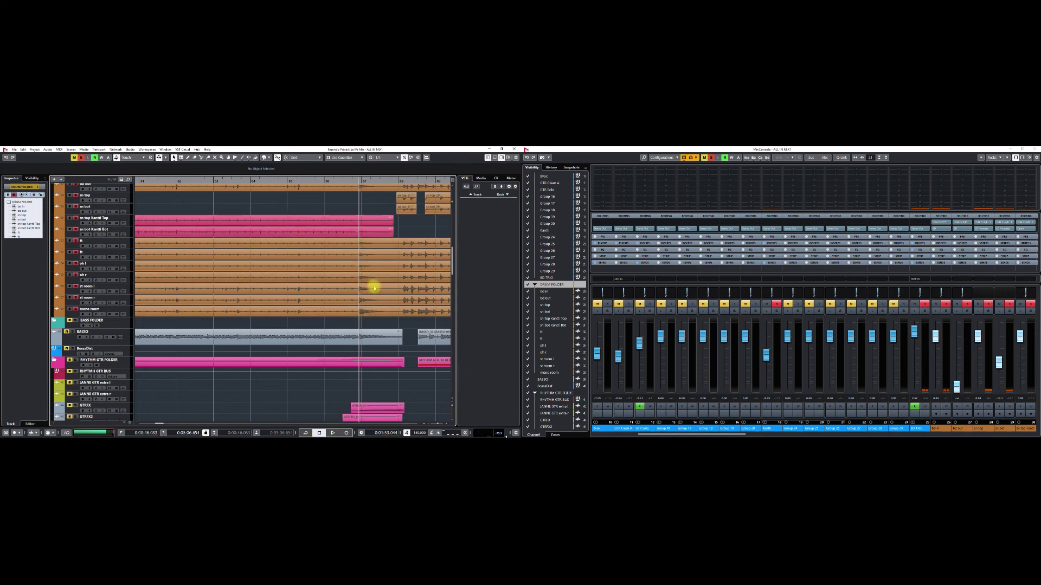
- Deactivate all solos, play the drum transition from about 1:53 with the full mix, and stop playback
{"action": "scroll", "coordinate": [368, 329], "scroll_direction": "up", "scroll_amount": 3}
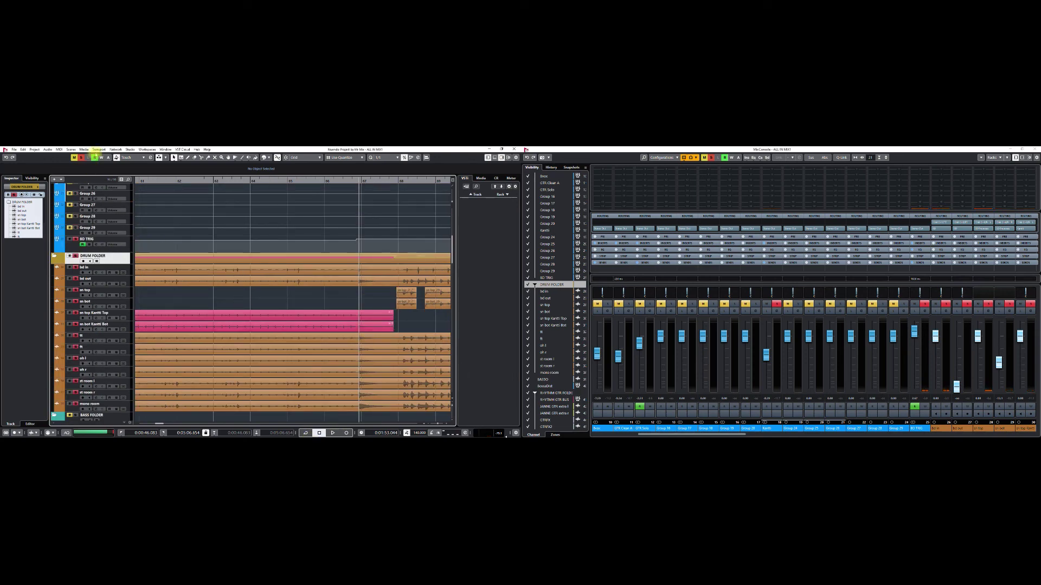
{"action": "left_click", "coordinate": [81, 158]}
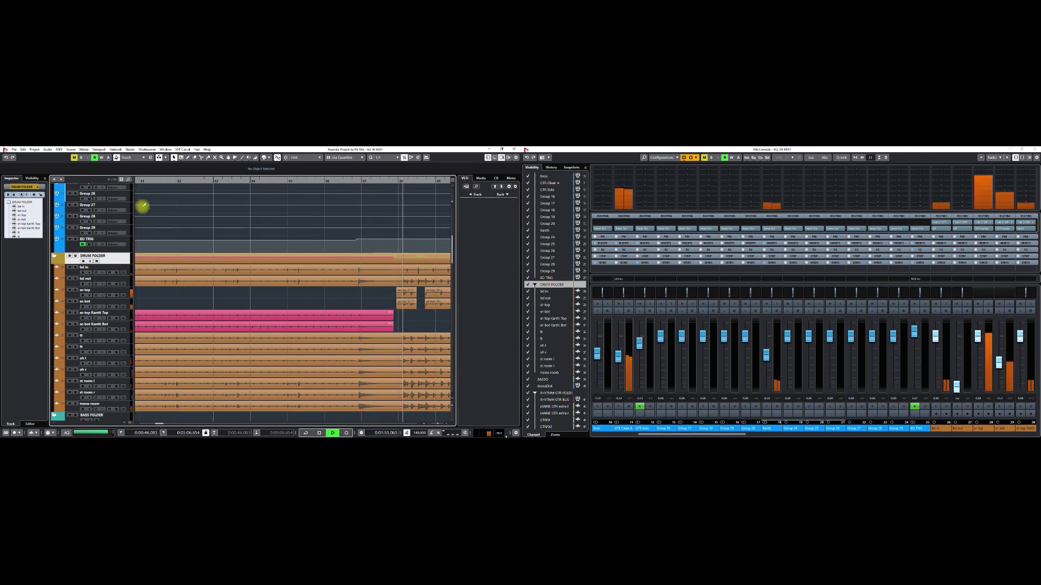
{"action": "key", "text": "space"}
- Review the full song arrangement across the drum, bass, guitar and lead vocal tracks, including the vocal automation
{"action": "key", "text": "g"}
{"action": "key", "text": "g"}
{"action": "key", "text": "g"}
{"action": "key", "text": "g"}
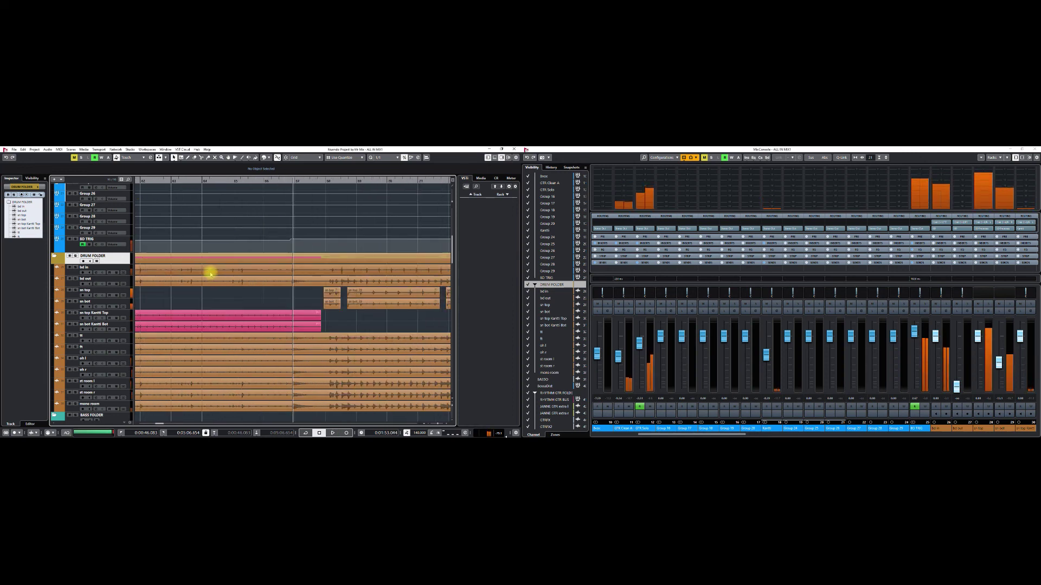
{"action": "key", "text": "g"}
{"action": "key", "text": "g"}
{"action": "key", "text": "g"}
{"action": "key", "text": "g"}
{"action": "key", "text": "g"}
{"action": "key", "text": "g"}
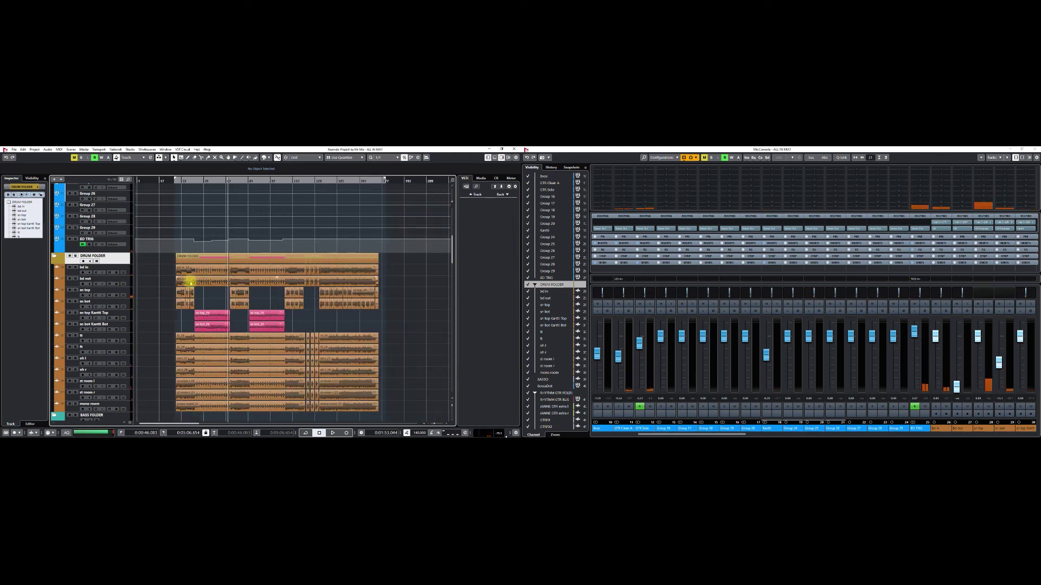
{"action": "scroll", "coordinate": [241, 322], "scroll_direction": "down", "scroll_amount": 8}
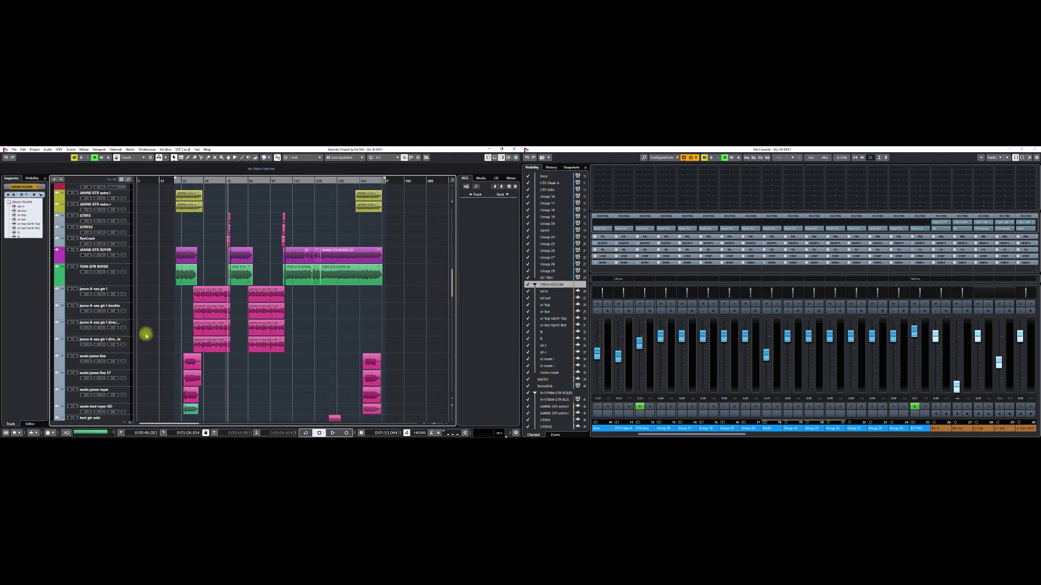
{"action": "scroll", "coordinate": [146, 336], "scroll_direction": "down", "scroll_amount": 10}
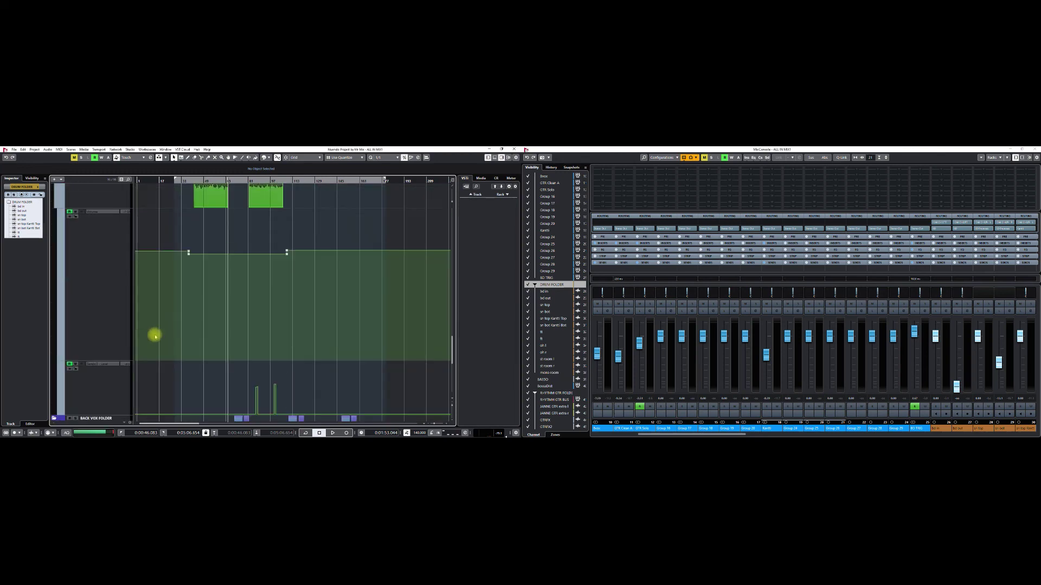
{"action": "scroll", "coordinate": [157, 335], "scroll_direction": "down", "scroll_amount": 6}
{"action": "scroll", "coordinate": [168, 328], "scroll_direction": "up", "scroll_amount": 8}
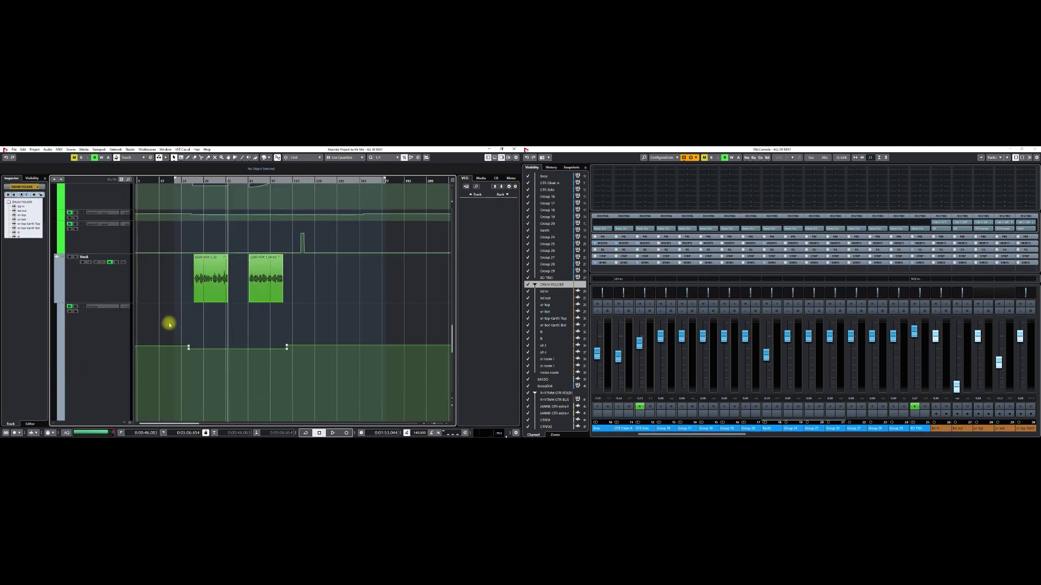
{"action": "scroll", "coordinate": [168, 321], "scroll_direction": "up", "scroll_amount": 3, "text": "ctrl"}
{"action": "scroll", "coordinate": [166, 306], "scroll_direction": "down", "scroll_amount": 5, "text": "ctrl"}
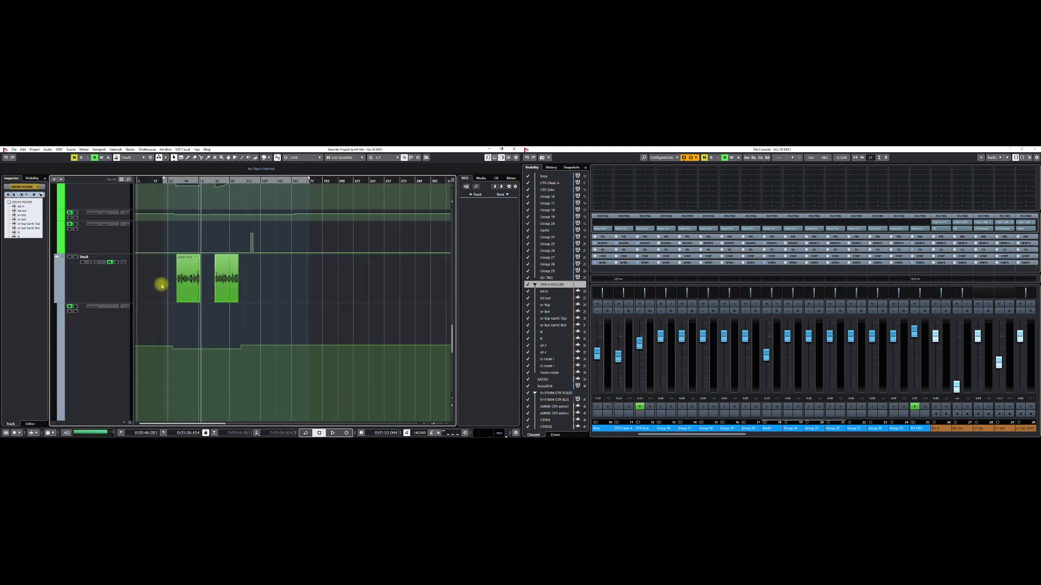
{"action": "scroll", "coordinate": [162, 290], "scroll_direction": "down", "scroll_amount": 6}
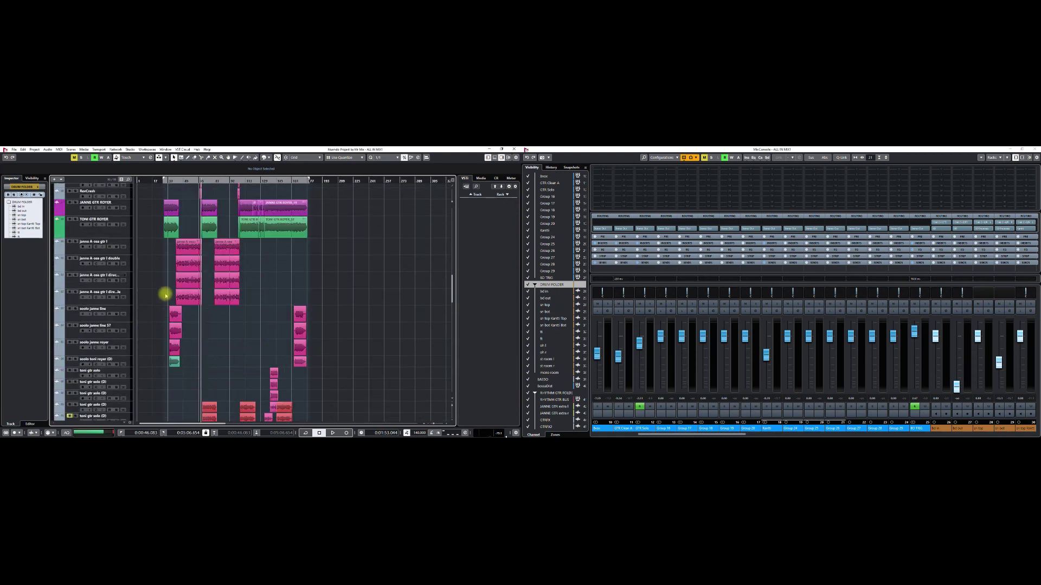
{"action": "scroll", "coordinate": [166, 296], "scroll_direction": "up", "scroll_amount": 10}
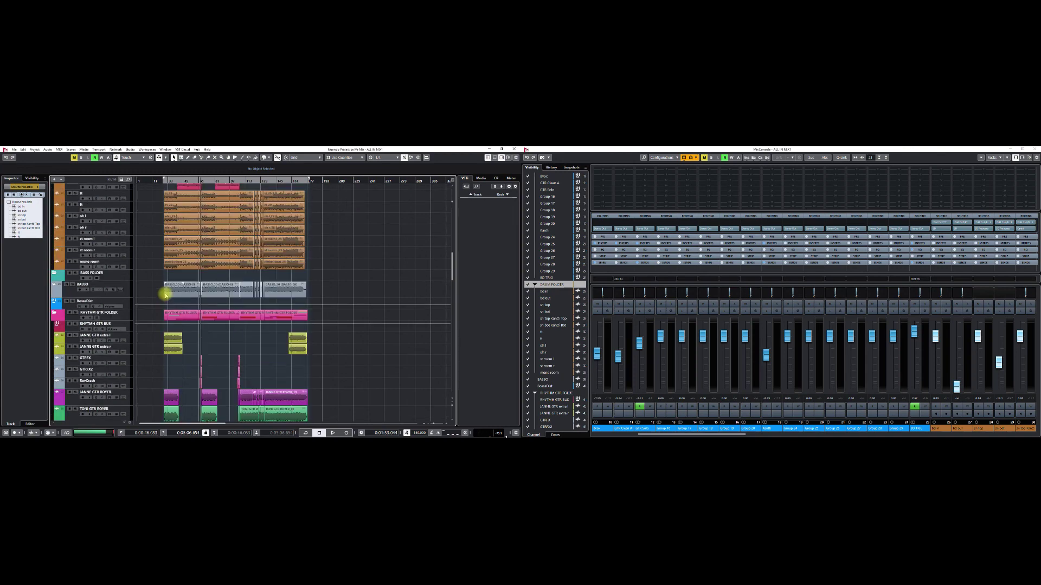
{"action": "scroll", "coordinate": [166, 295], "scroll_direction": "down", "scroll_amount": 4}
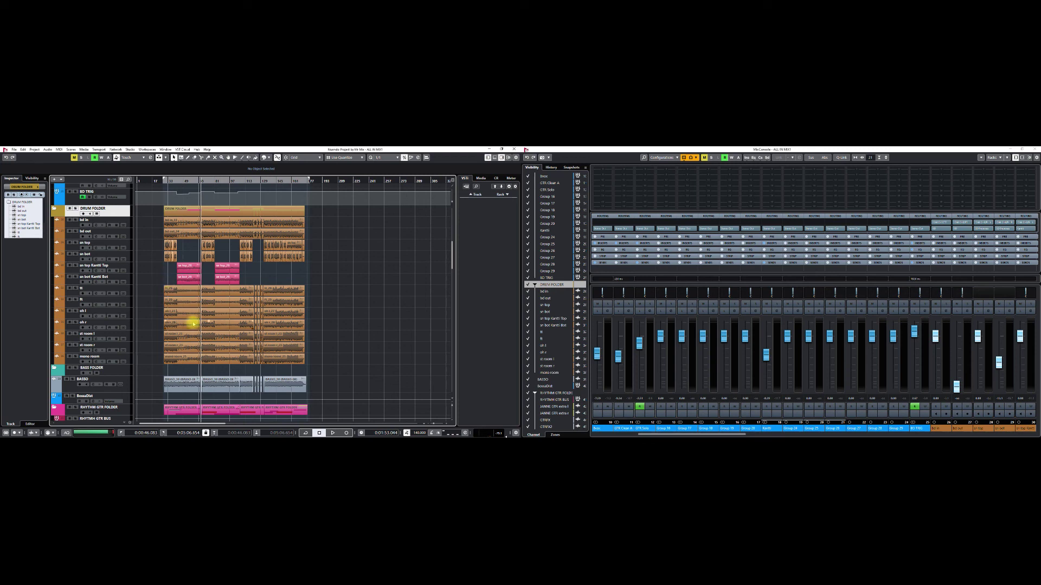
- Look through the tracks from the guitars down to the backing vocals and FX channels, and return to the group tracks
{"action": "scroll", "coordinate": [301, 328], "scroll_direction": "down", "scroll_amount": 15}
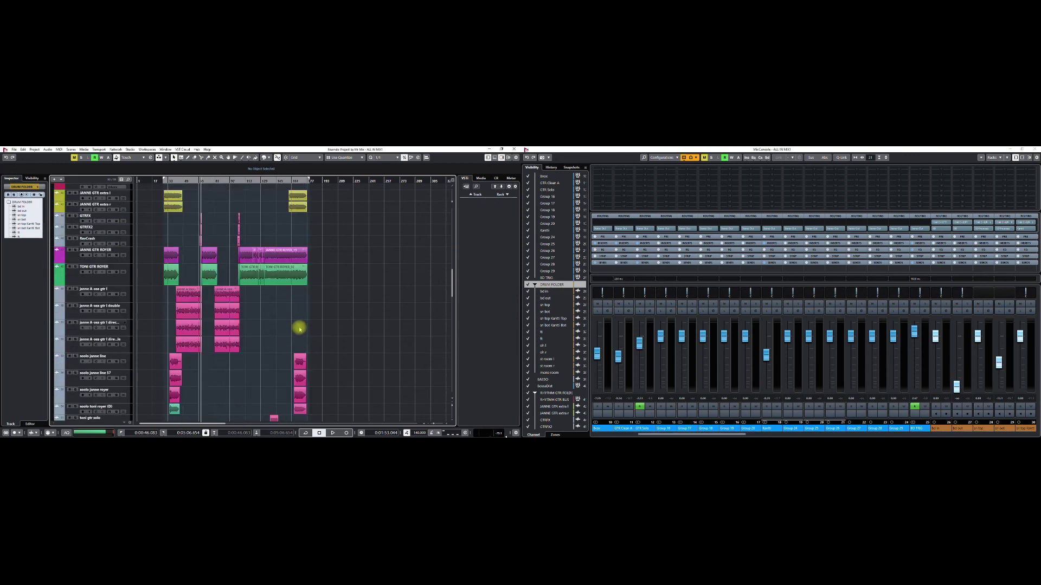
{"action": "scroll", "coordinate": [303, 328], "scroll_direction": "down", "scroll_amount": 15}
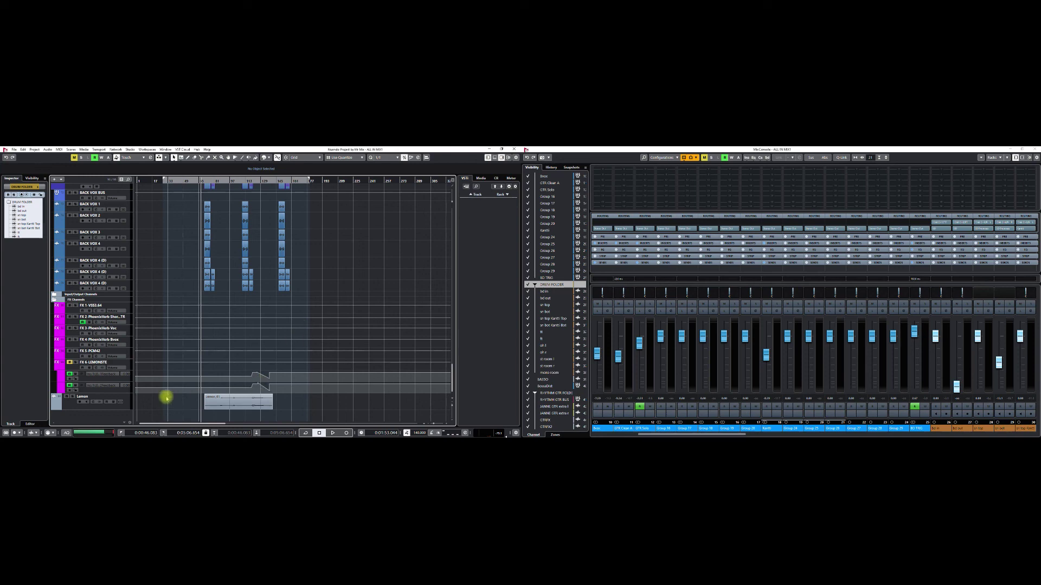
{"action": "scroll", "coordinate": [179, 409], "scroll_direction": "up", "scroll_amount": 10}
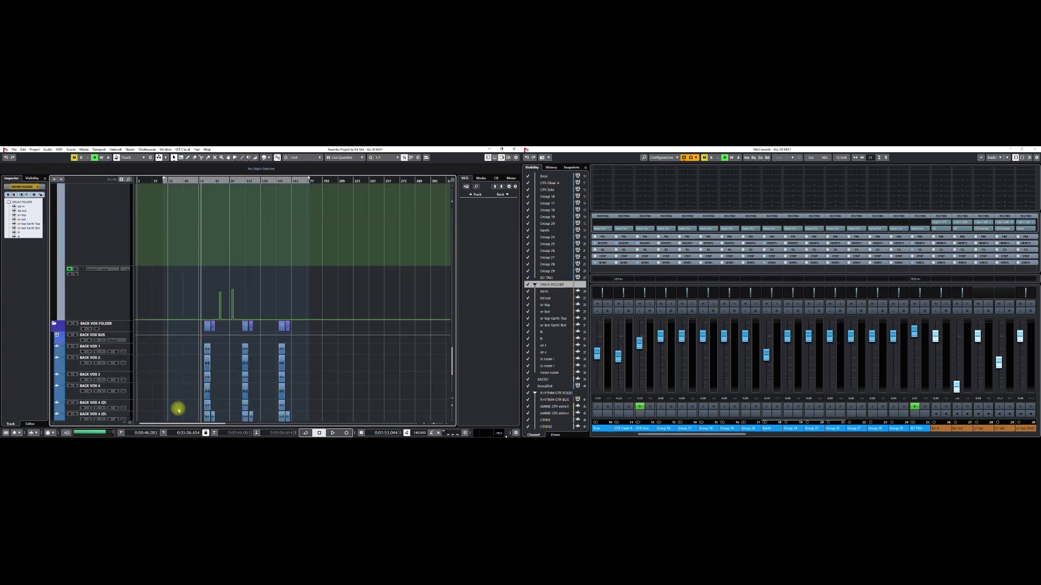
{"action": "scroll", "coordinate": [179, 410], "scroll_direction": "up", "scroll_amount": 12}
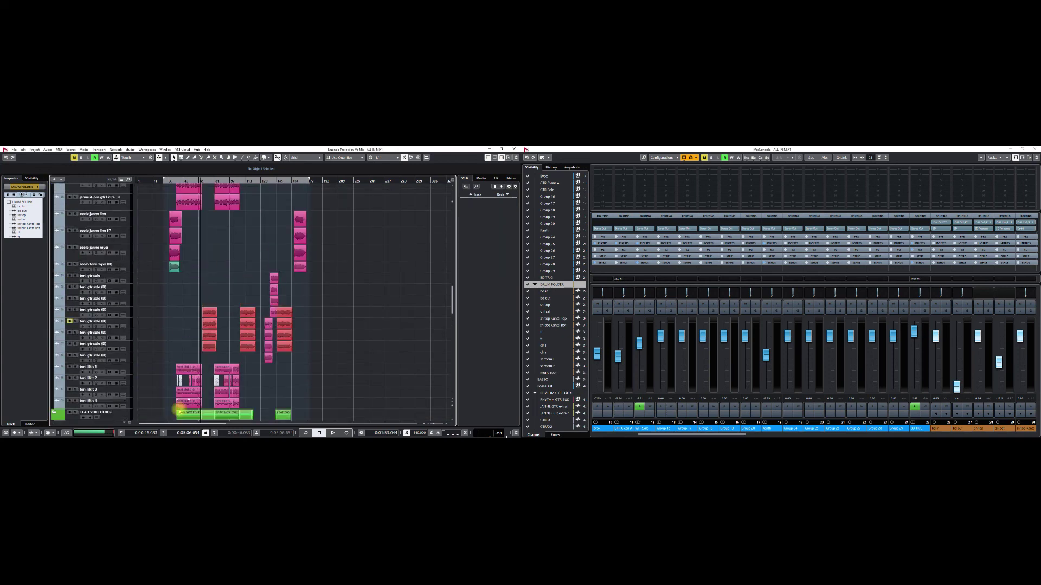
{"action": "scroll", "coordinate": [184, 413], "scroll_direction": "up", "scroll_amount": 8}
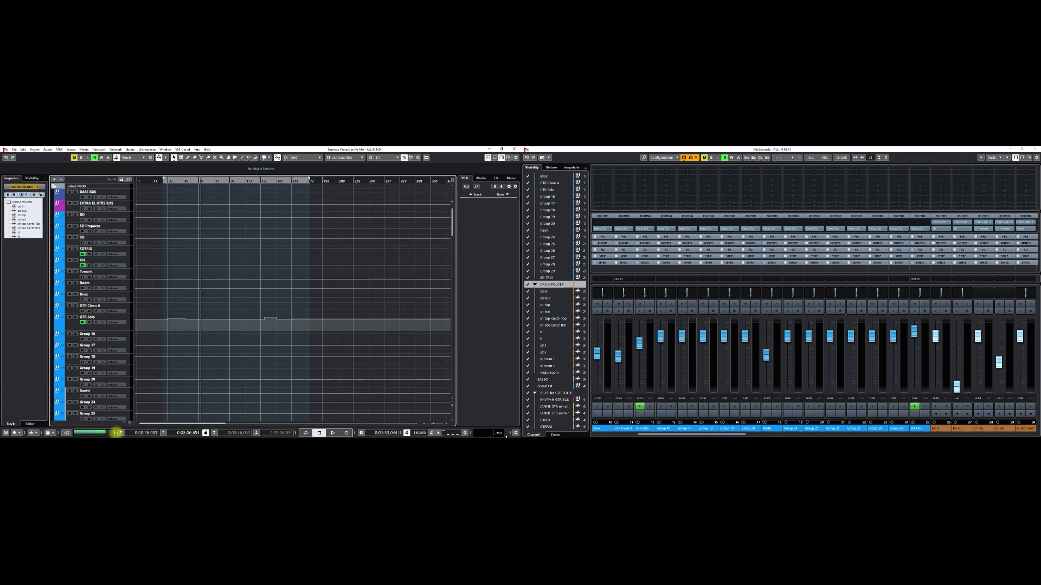
- Examine the tracks from the groups and drums to the FX channels, view the first group channels in the mixer, and return to the drums
{"action": "scroll", "coordinate": [221, 331], "scroll_direction": "down", "scroll_amount": 10}
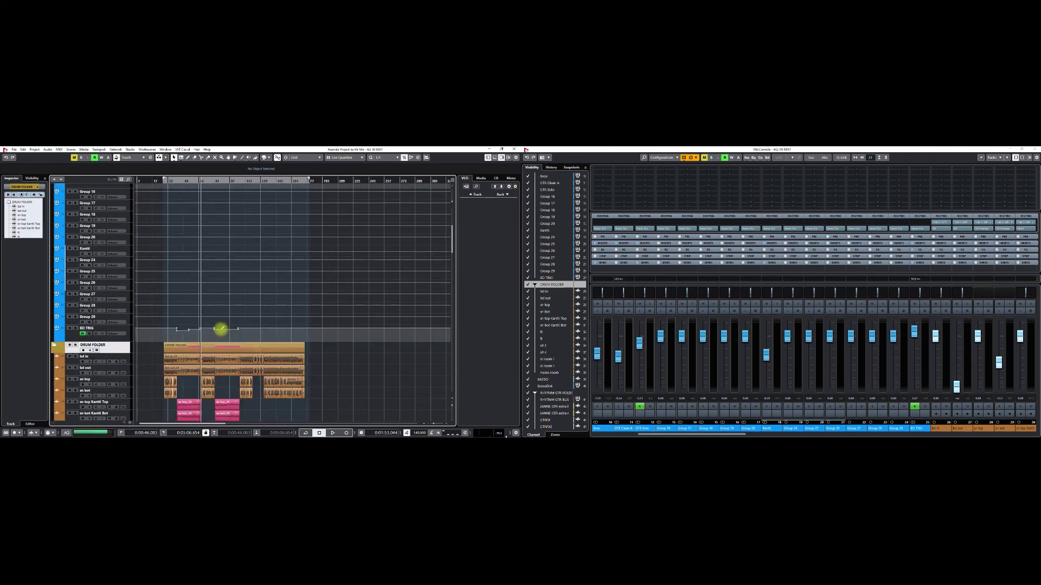
{"action": "scroll", "coordinate": [222, 332], "scroll_direction": "up", "scroll_amount": 2}
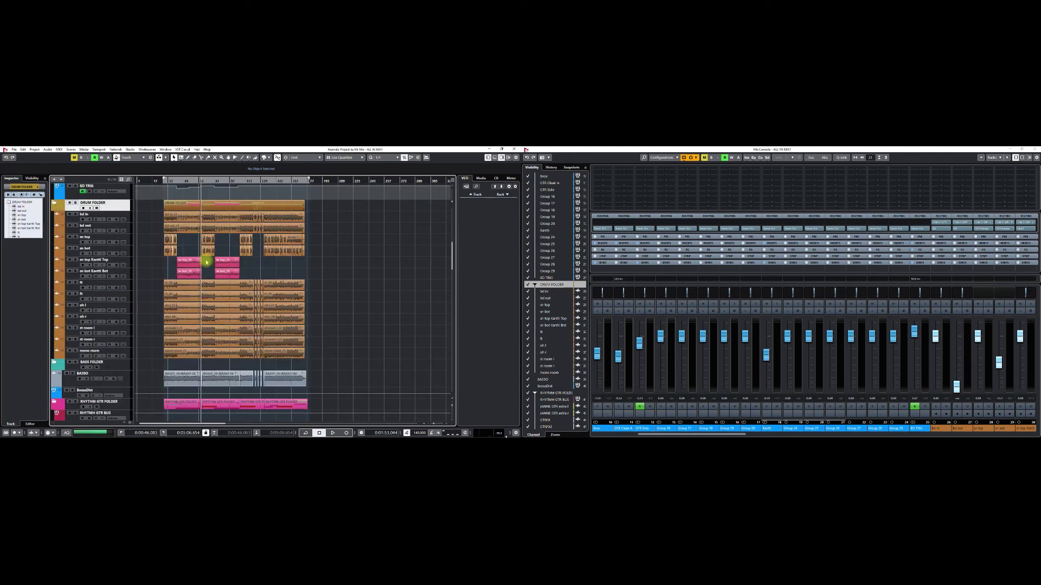
{"action": "scroll", "coordinate": [278, 386], "scroll_direction": "down", "scroll_amount": 8}
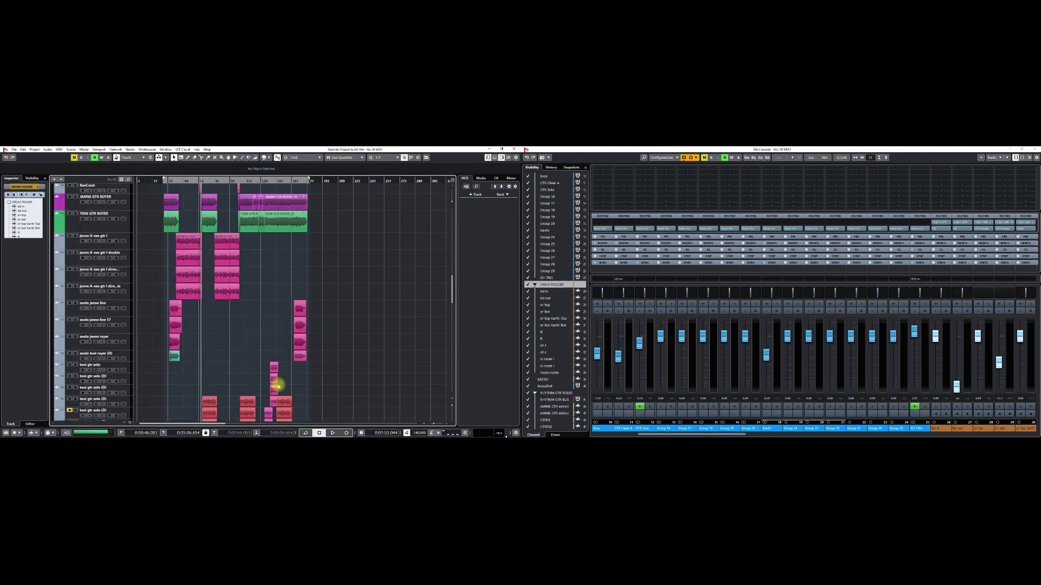
{"action": "scroll", "coordinate": [244, 327], "scroll_direction": "down", "scroll_amount": 10}
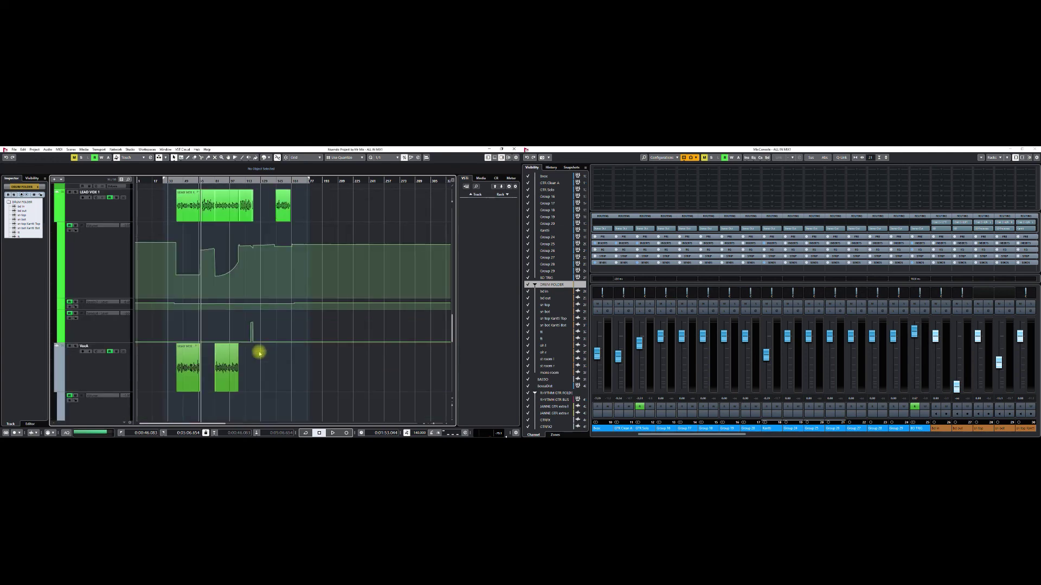
{"action": "scroll", "coordinate": [259, 353], "scroll_direction": "down", "scroll_amount": 4}
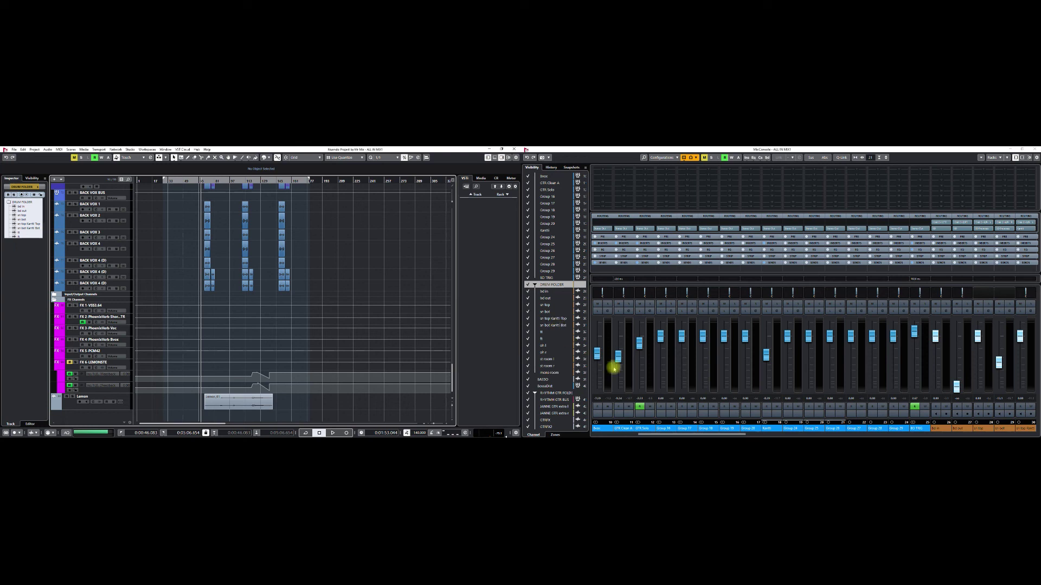
{"action": "left_click_drag", "start_coordinate": [666, 435], "coordinate": [573, 436]}
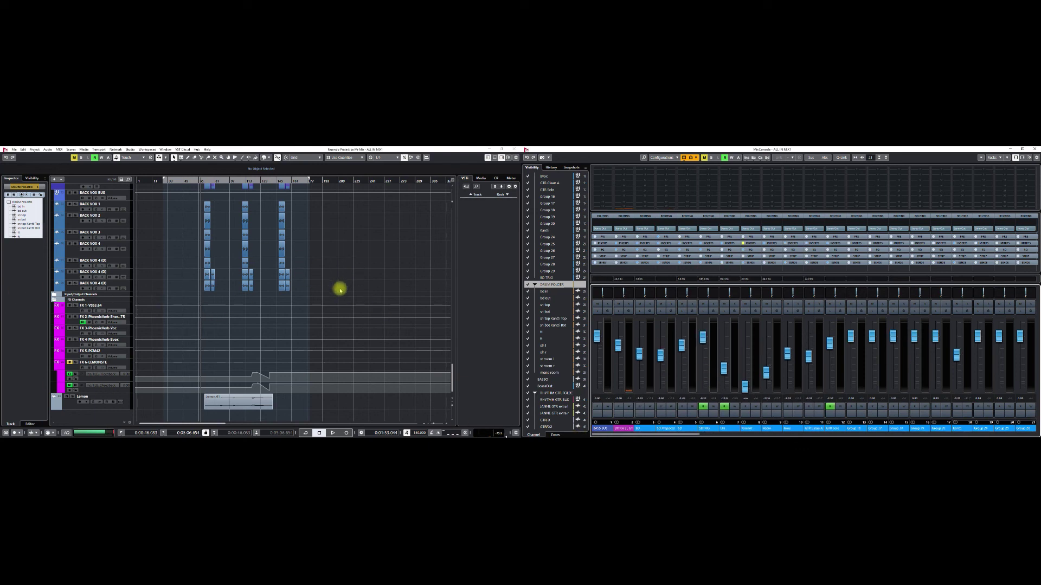
{"action": "scroll", "coordinate": [340, 290], "scroll_direction": "up", "scroll_amount": 10}
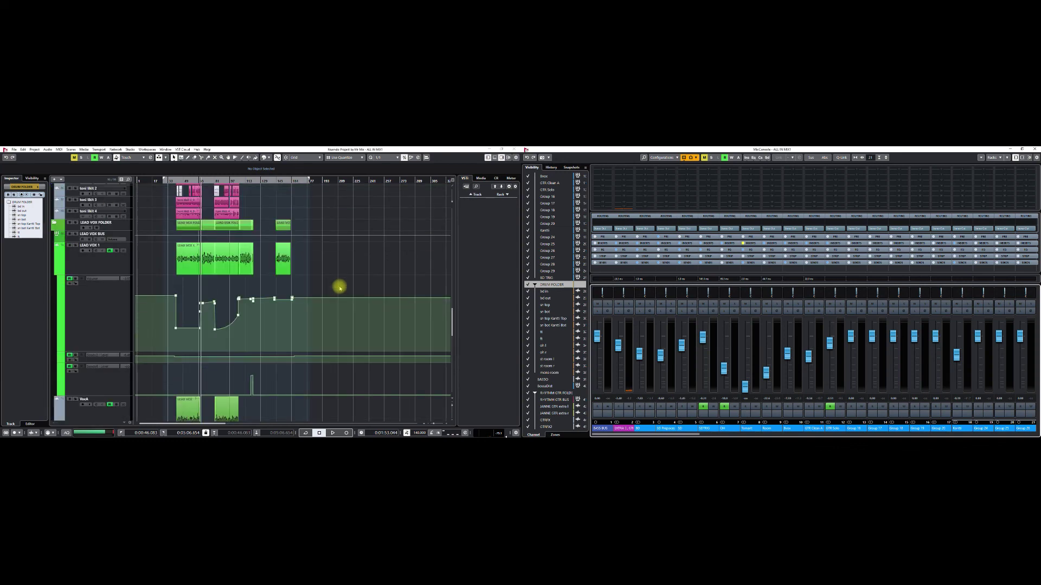
{"action": "scroll", "coordinate": [340, 288], "scroll_direction": "up", "scroll_amount": 10}
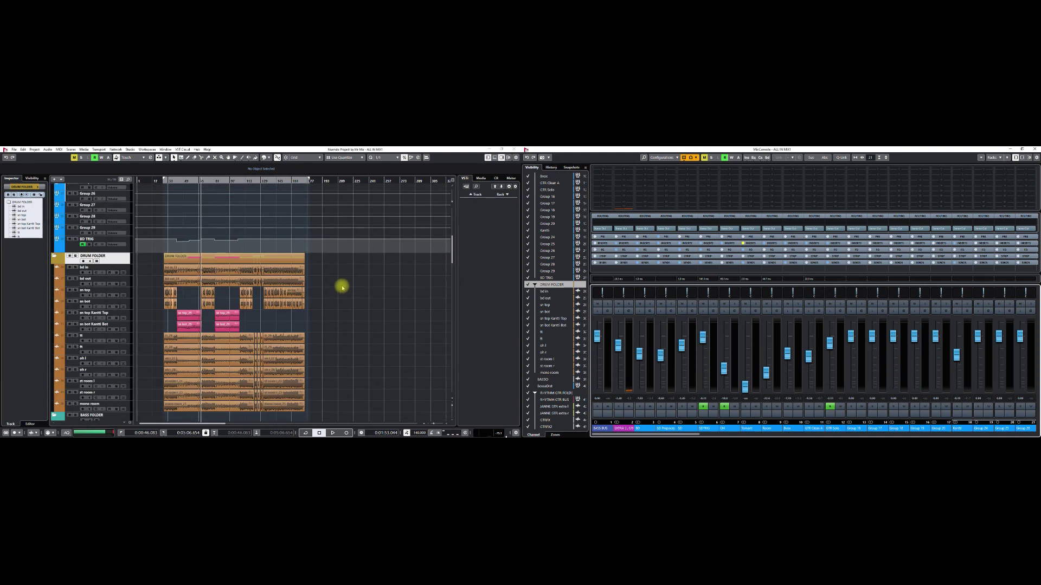